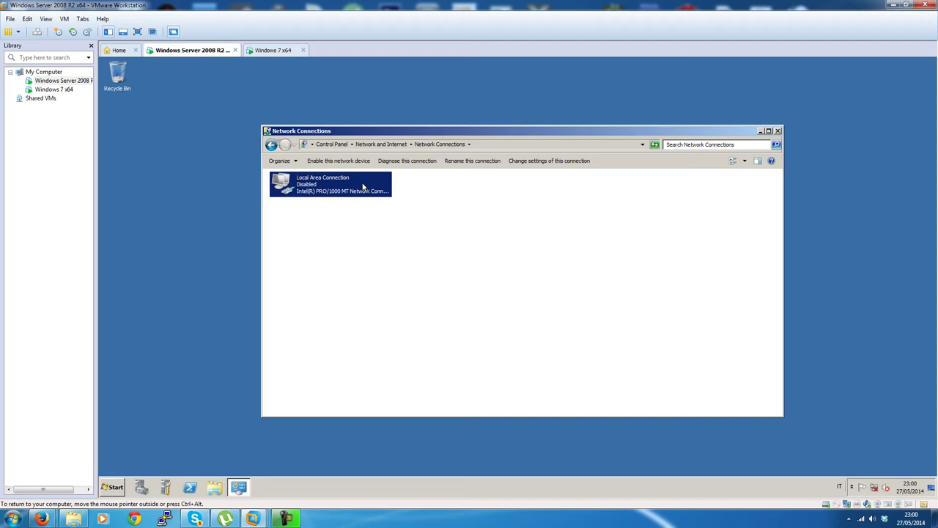
- Compare the network connection status of the Windows 7 and Windows Server 2008 R2 virtual machines
click(273, 50)
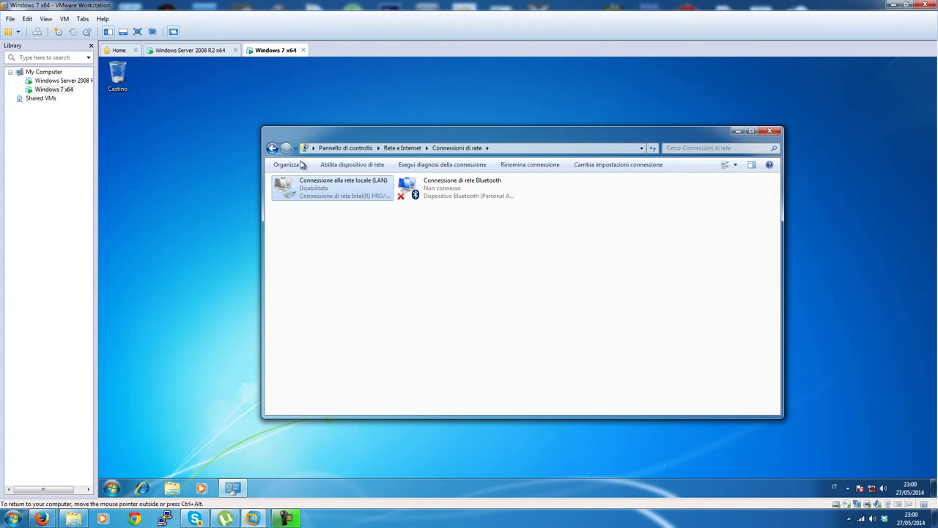
click(210, 51)
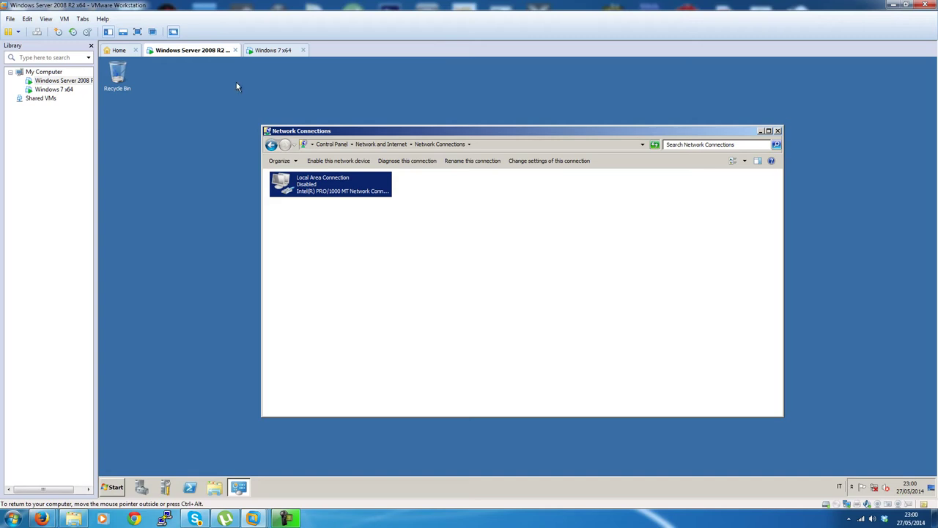
click(276, 50)
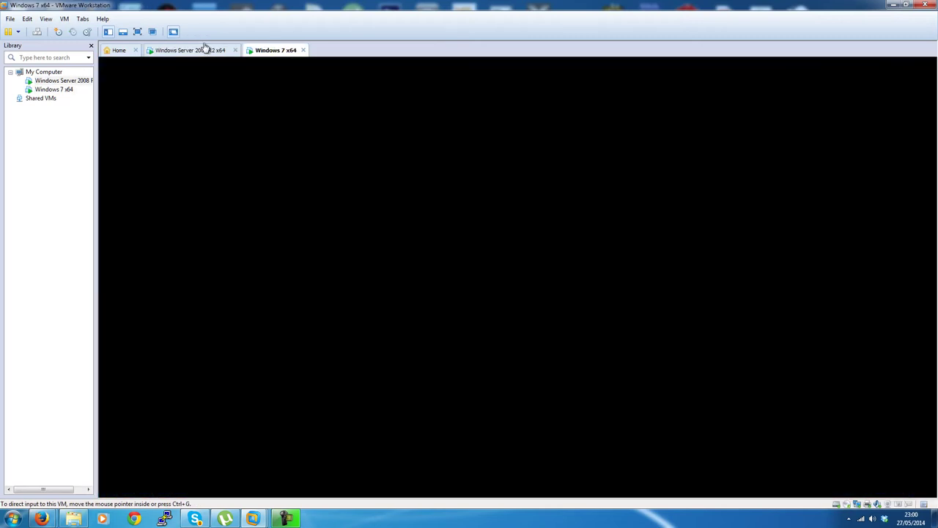
click(205, 49)
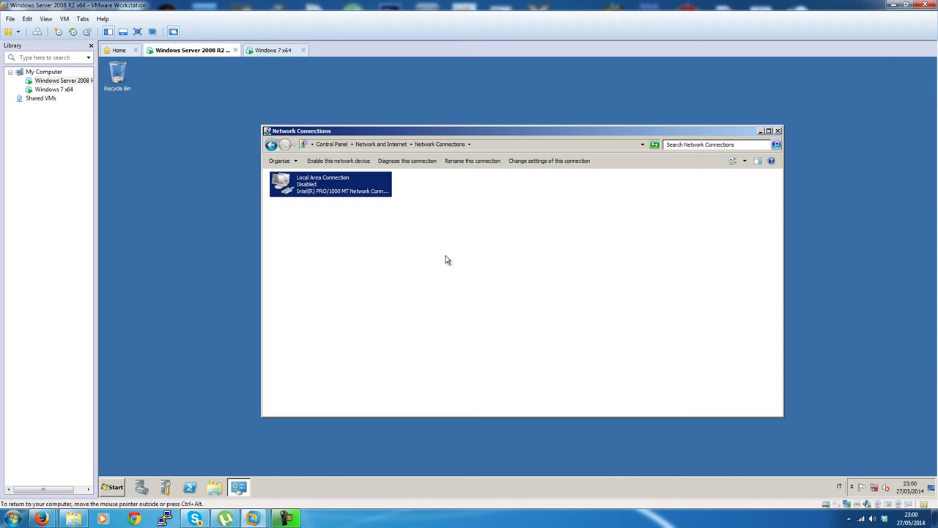
- Check the subnet settings of VMnet19 in the Virtual Network Editor, leaving without changes
click(31, 19)
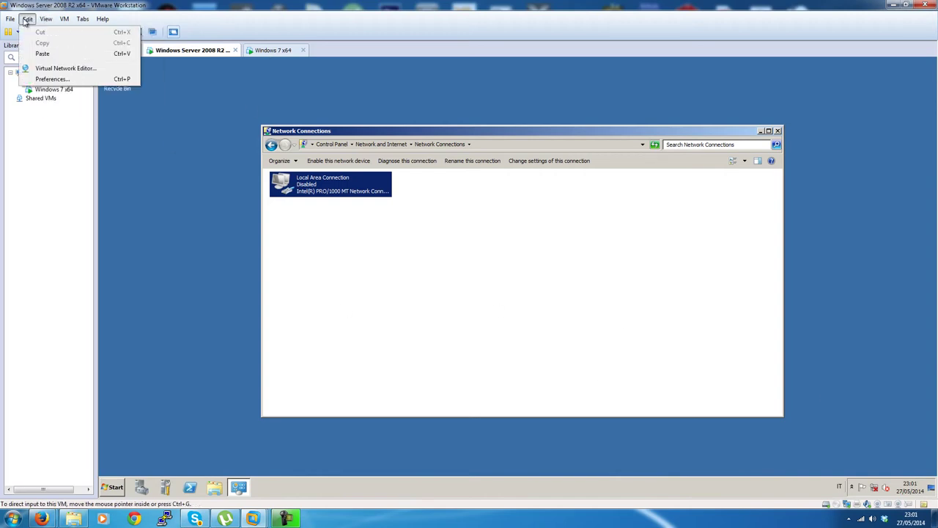
click(45, 68)
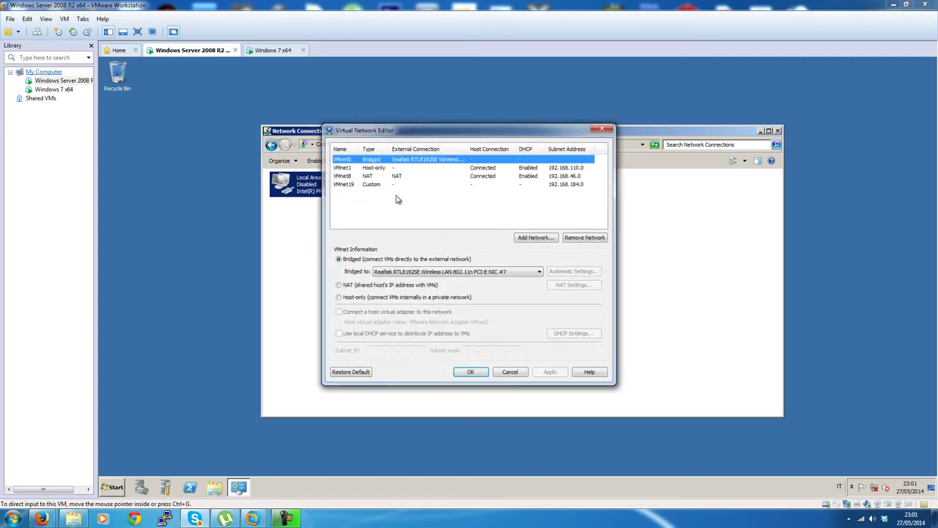
click(370, 187)
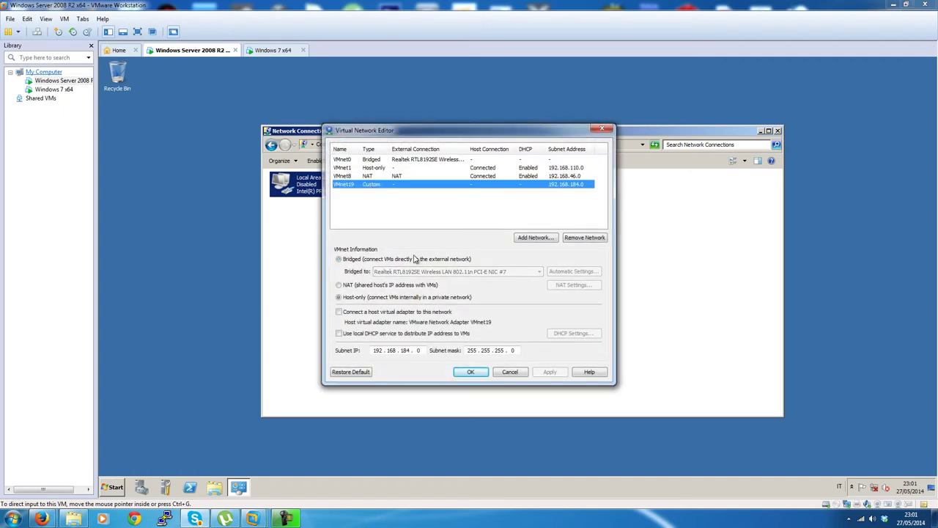
click(418, 351)
click(417, 349)
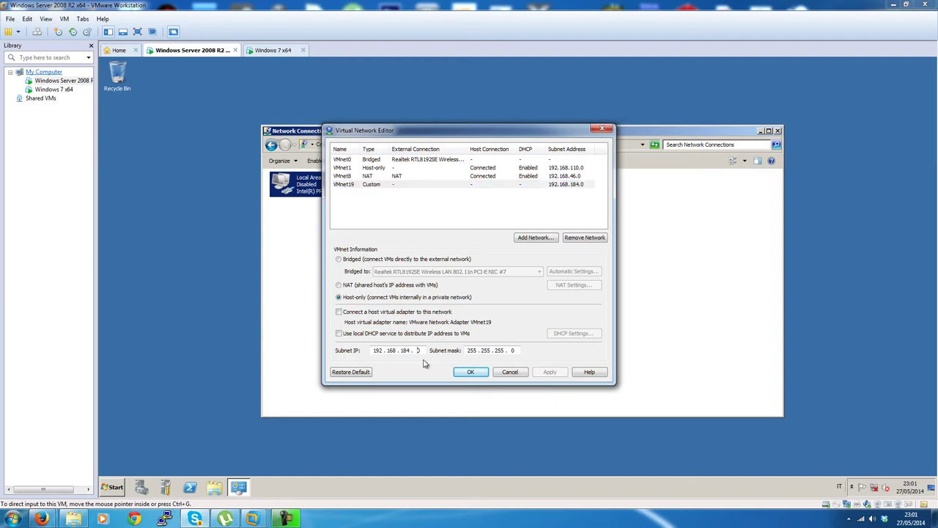
click(511, 372)
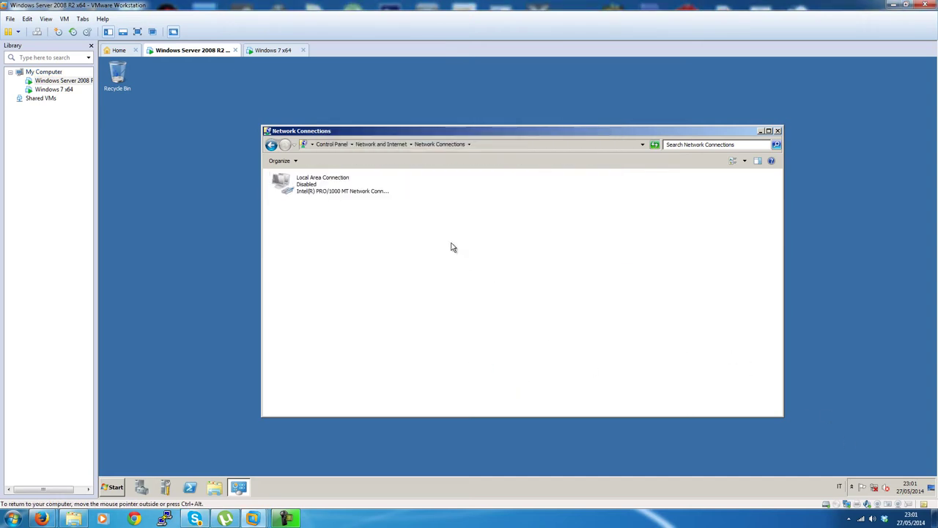
- Open the Internet Protocol Version 4 (TCP/IPv4) properties of the server's Local Area Connection
click(354, 192)
right_click(352, 189)
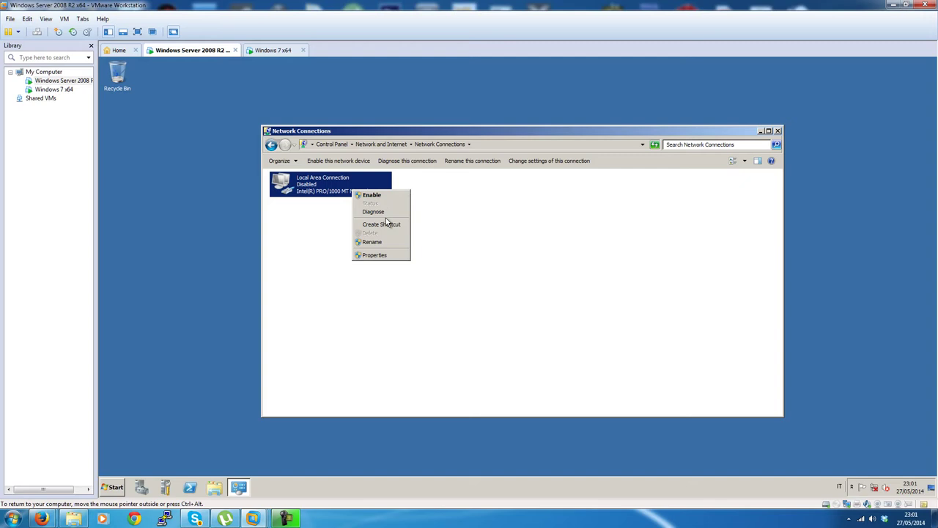
click(371, 256)
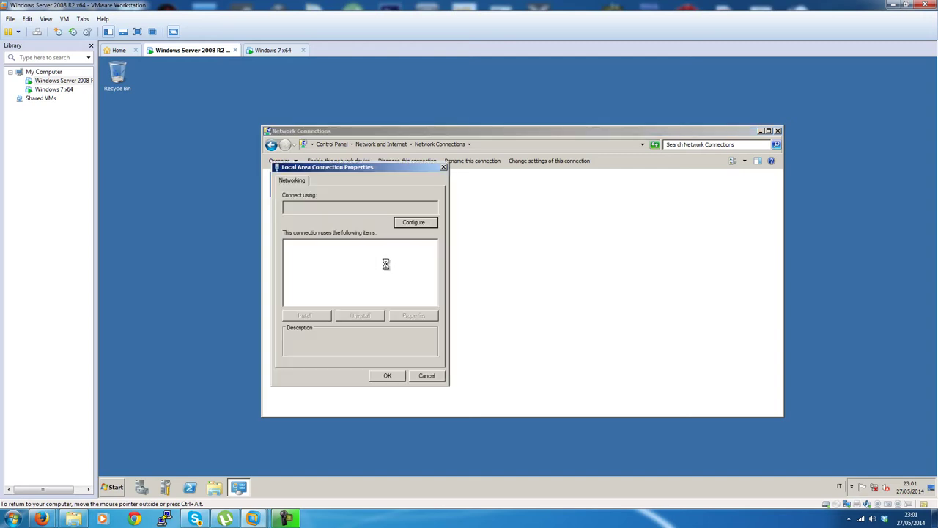
click(384, 277)
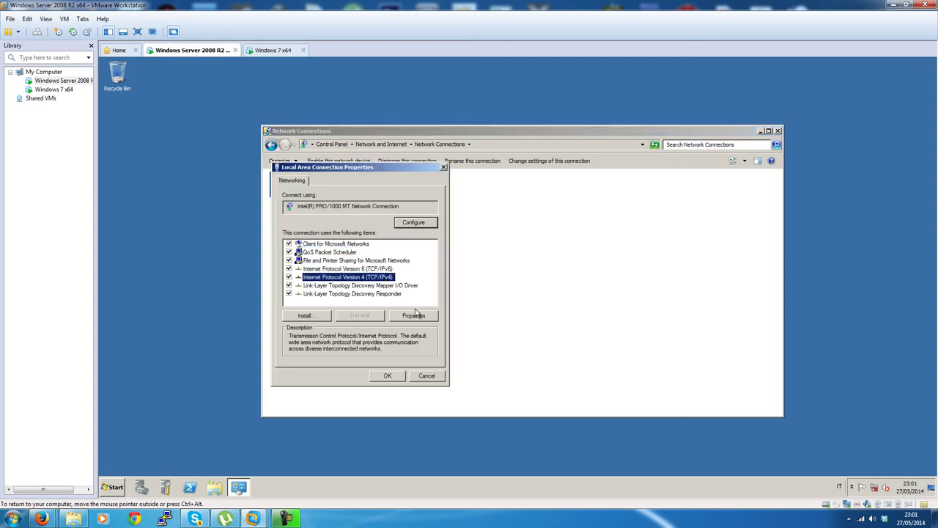
click(414, 317)
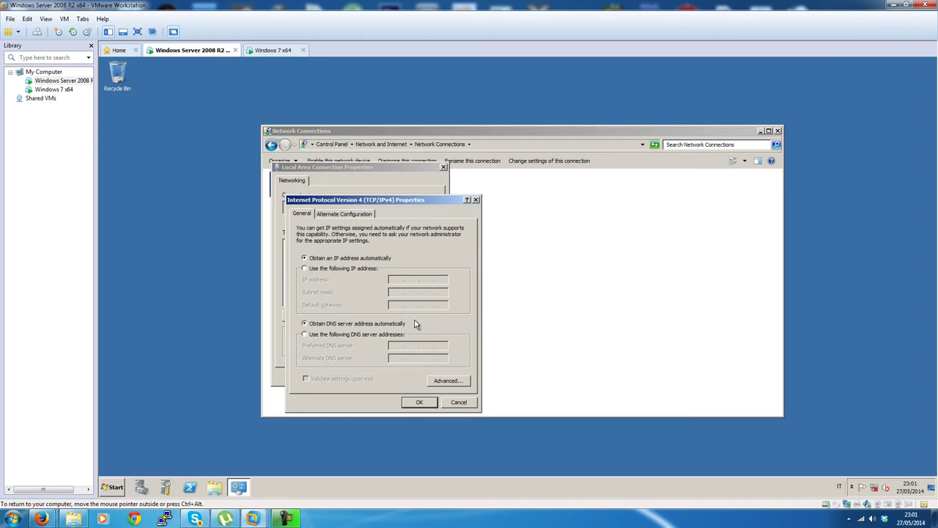
- Assign static IP address 192.168.184.1 with 192.168.184.254 as default gateway and preferred DNS server, and save the connection properties
click(326, 271)
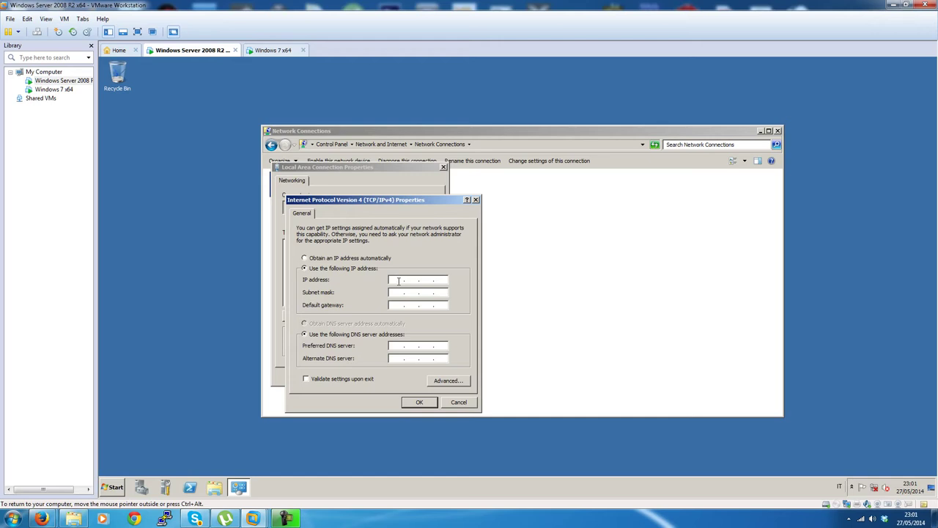
text(192 . 168 . 184 . 1)
key(Tab)
key(Tab)
text(192 . 168 . 184 . 254)
click(401, 346)
text(192 . 168 . 184 . 254)
click(415, 403)
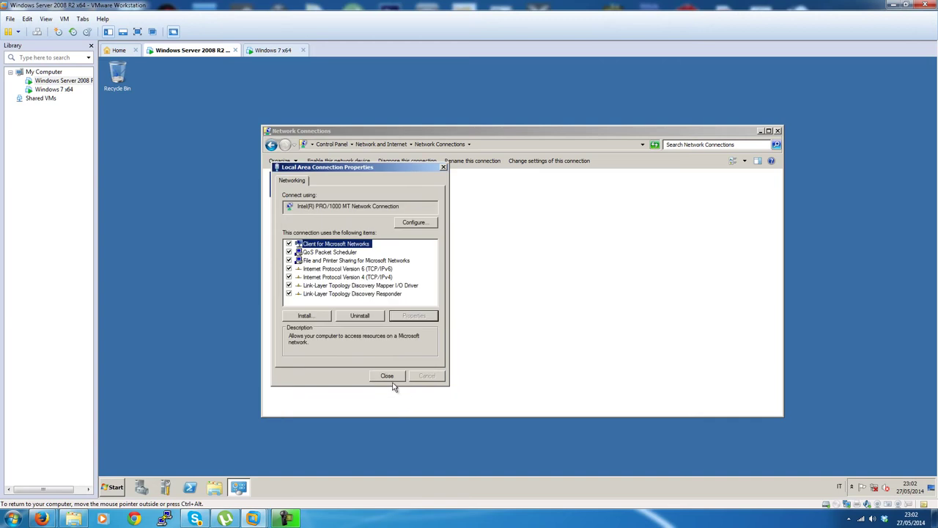
click(387, 376)
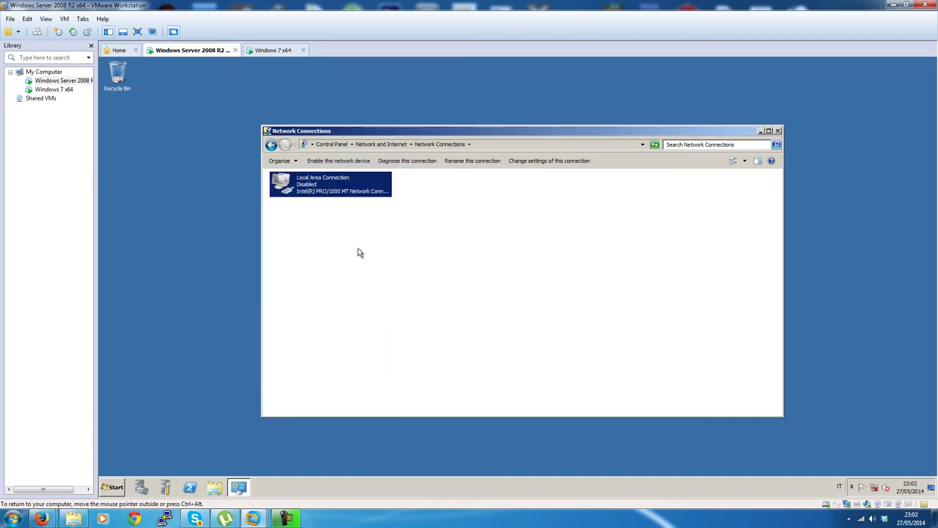
- Enable the Local Area Connection and check the IPv4 address, subnet mask and default gateway in its connection details
right_click(349, 183)
click(366, 188)
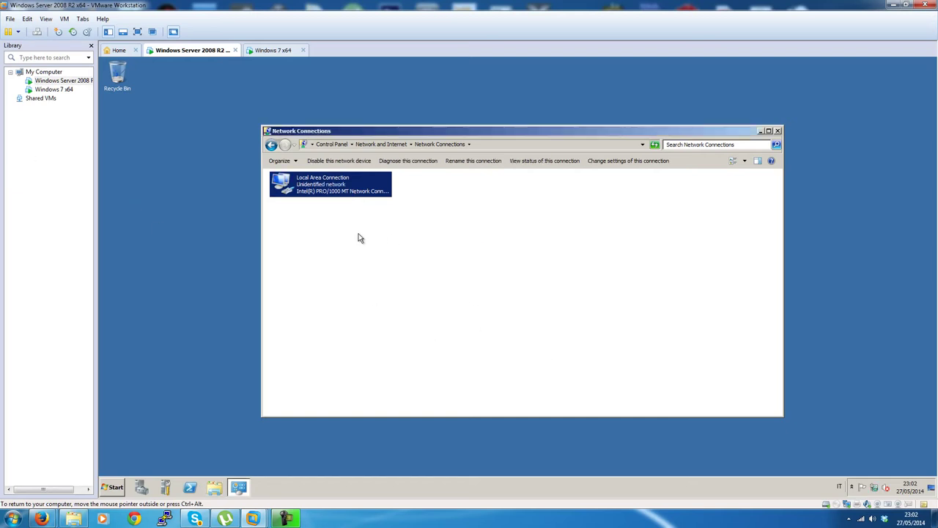
right_click(316, 180)
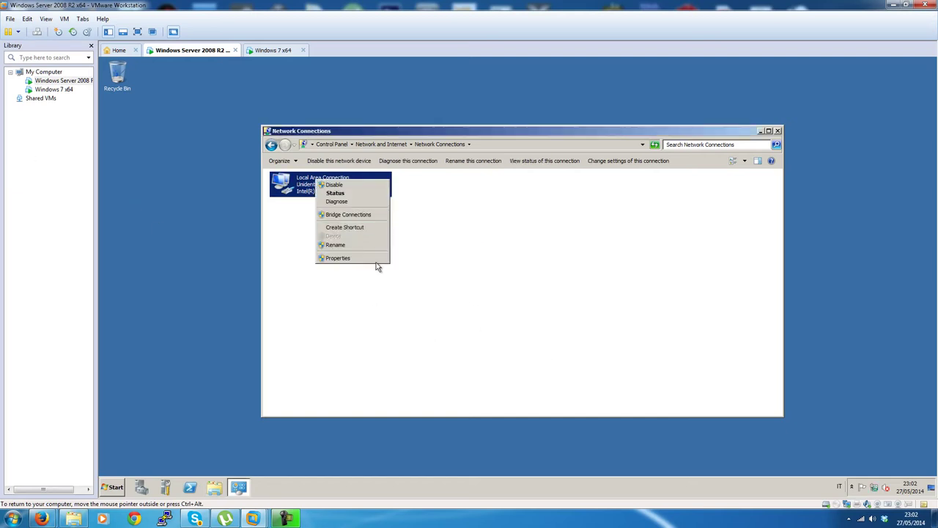
click(339, 193)
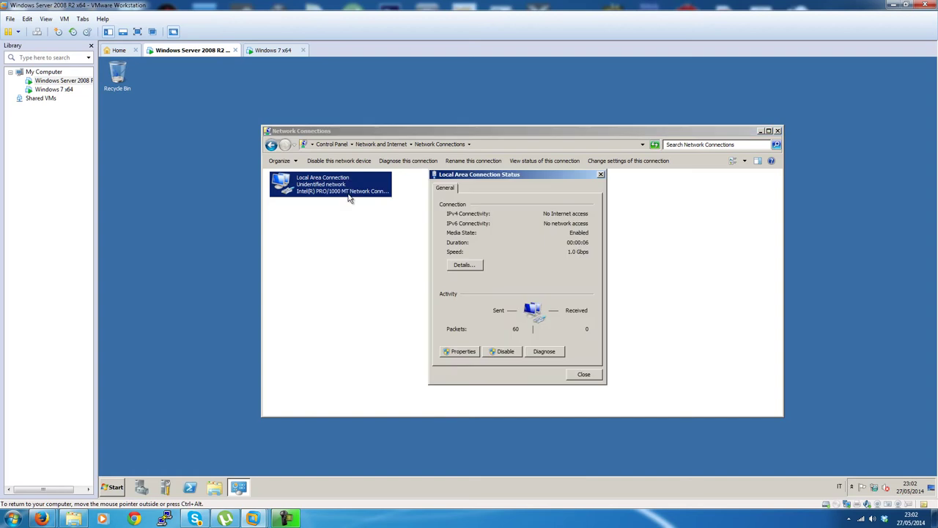
click(467, 266)
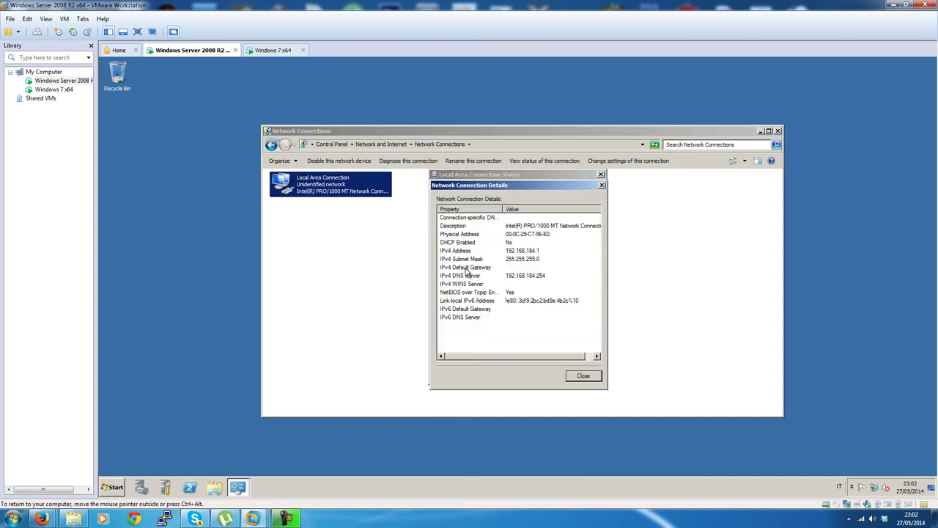
click(511, 250)
click(511, 259)
click(509, 267)
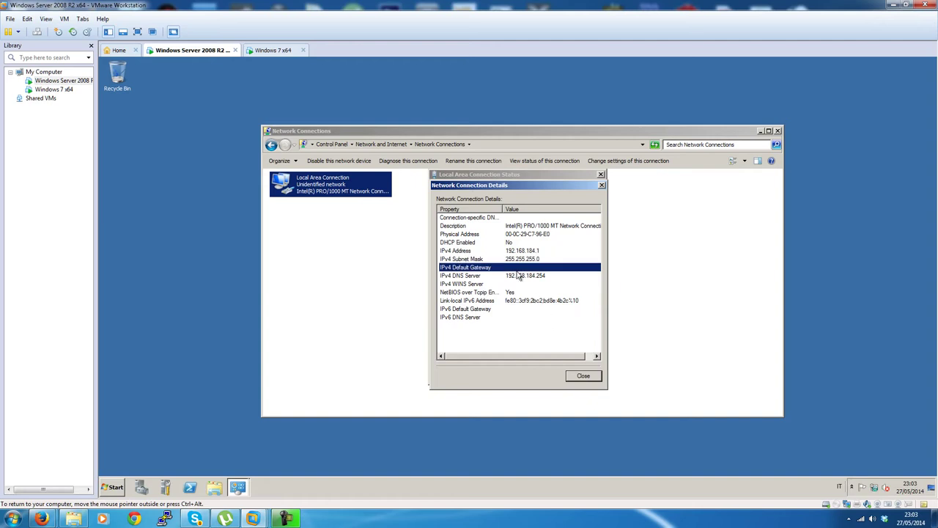
click(584, 376)
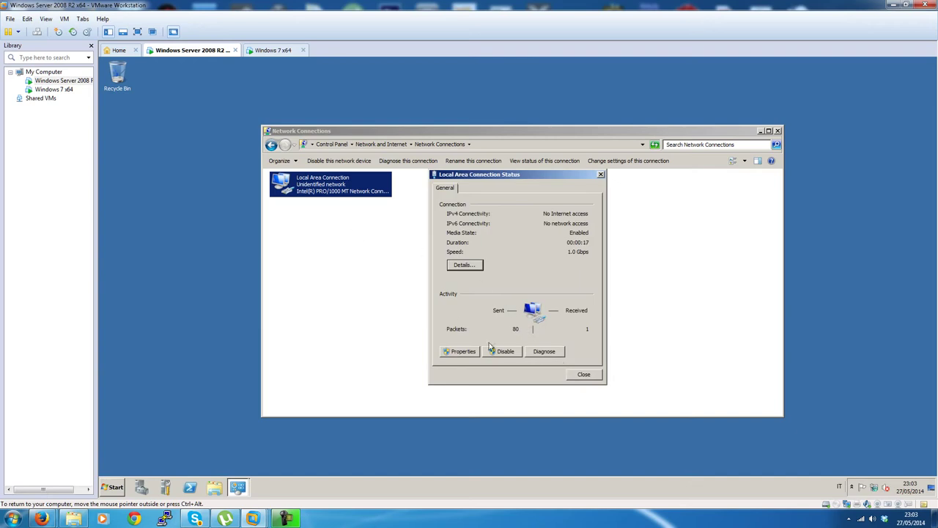
- Set the Local Area Connection's IPv4 default gateway to 192.168.184.254, recheck the IPv4 properties, and close the connection's dialogs
click(462, 352)
click(519, 292)
click(577, 334)
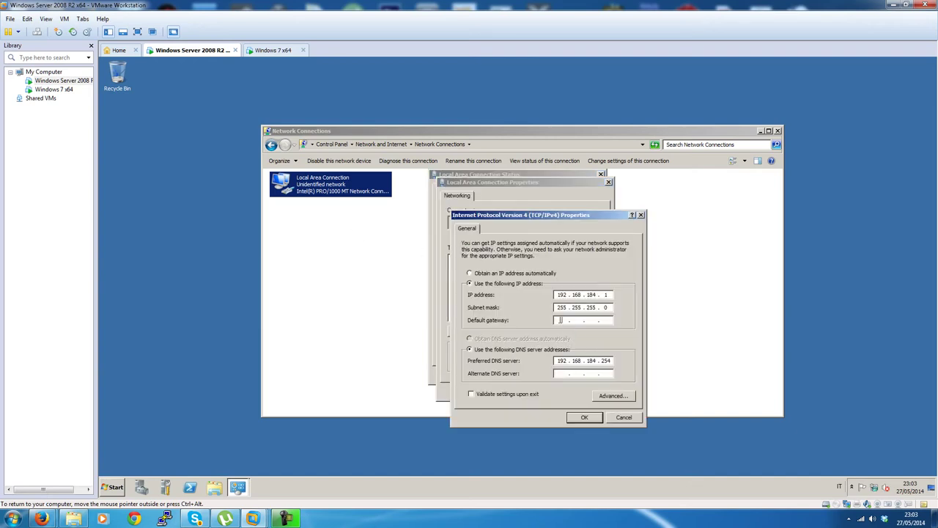
click(559, 320)
text(192 . 168 . 184 . 254)
click(592, 419)
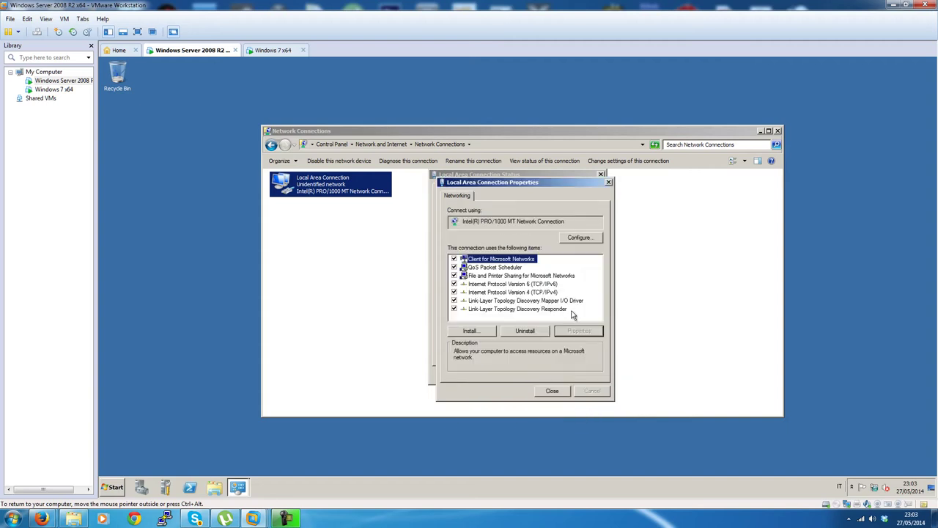
click(542, 293)
click(579, 331)
click(598, 417)
click(563, 389)
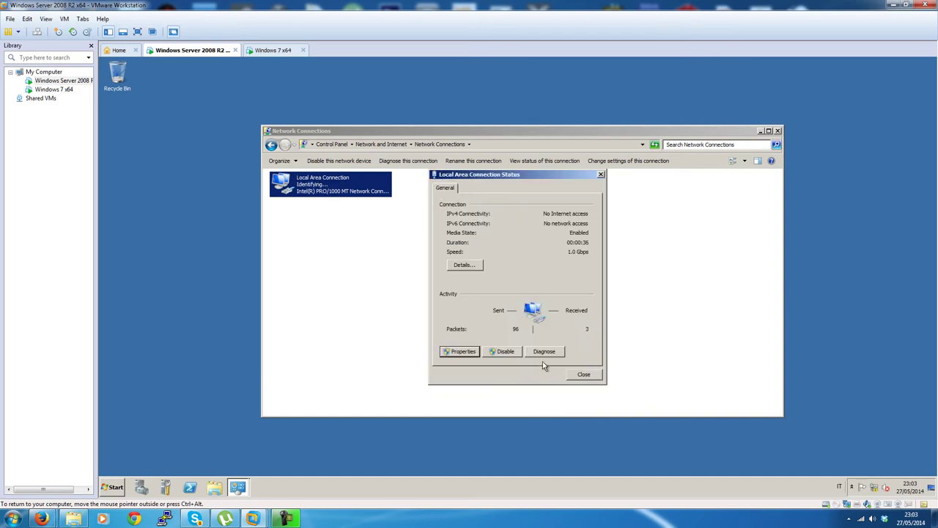
click(583, 375)
- Restart the Local Area Connection by disabling and re-enabling it
right_click(331, 193)
click(350, 201)
right_click(336, 194)
click(347, 198)
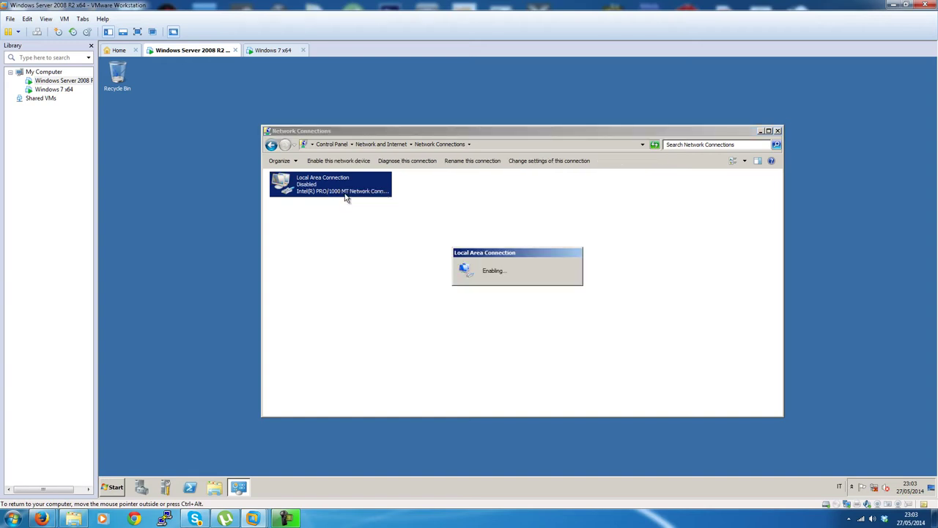
- Verify the default gateway in the Local Area Connection's details and close the Network Connections window
right_click(346, 195)
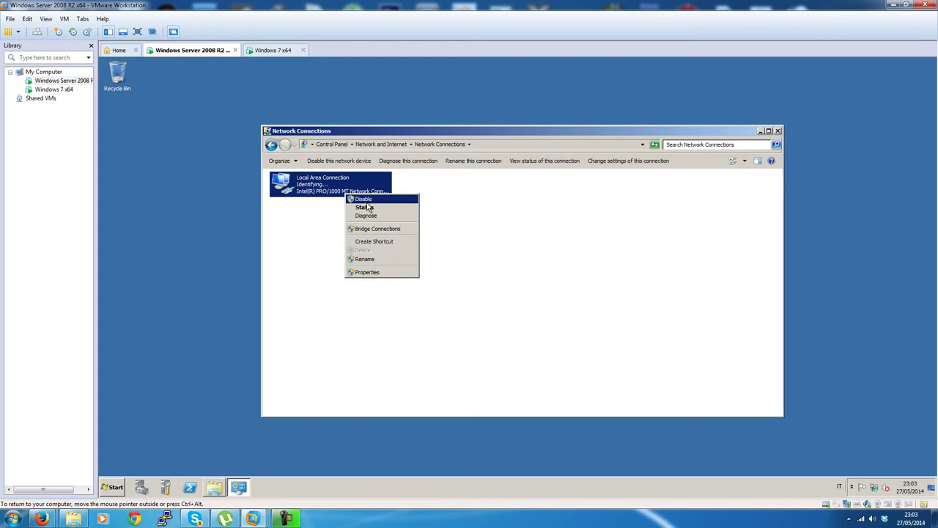
click(372, 207)
click(471, 267)
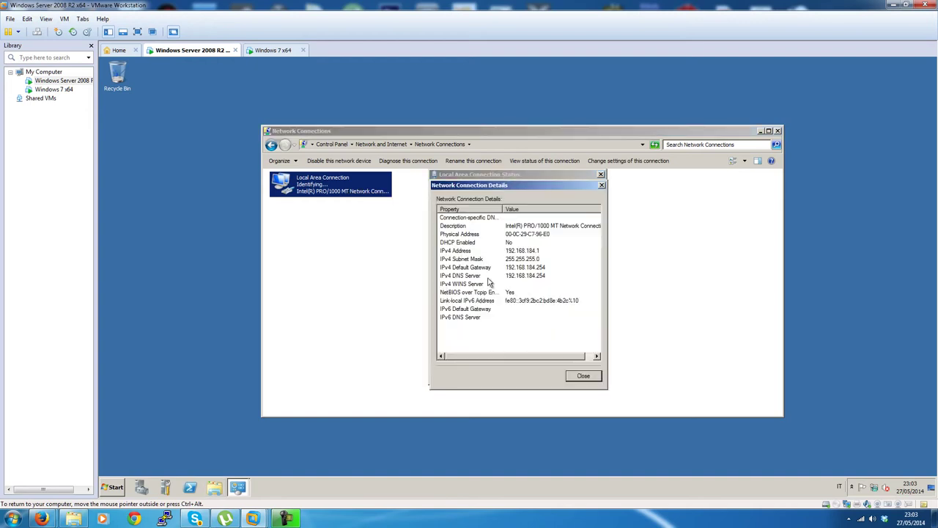
click(473, 269)
click(583, 375)
click(585, 375)
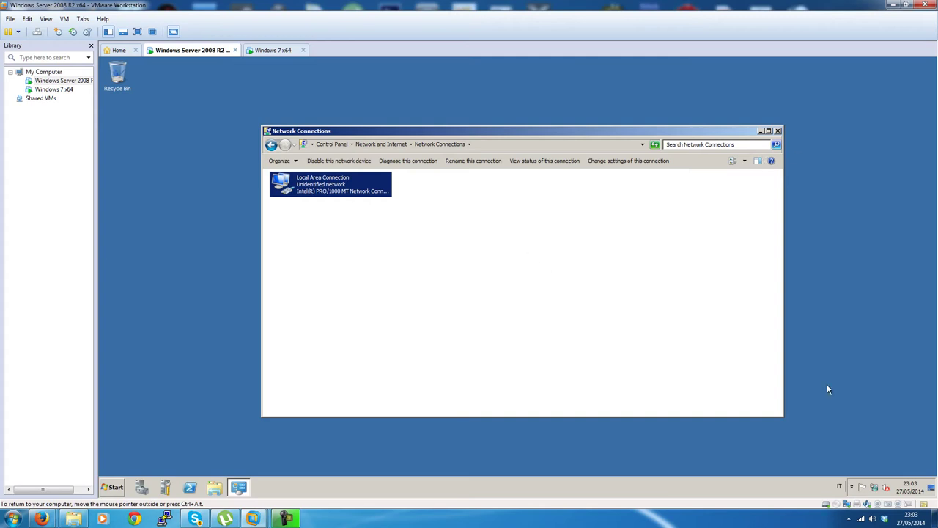
click(778, 131)
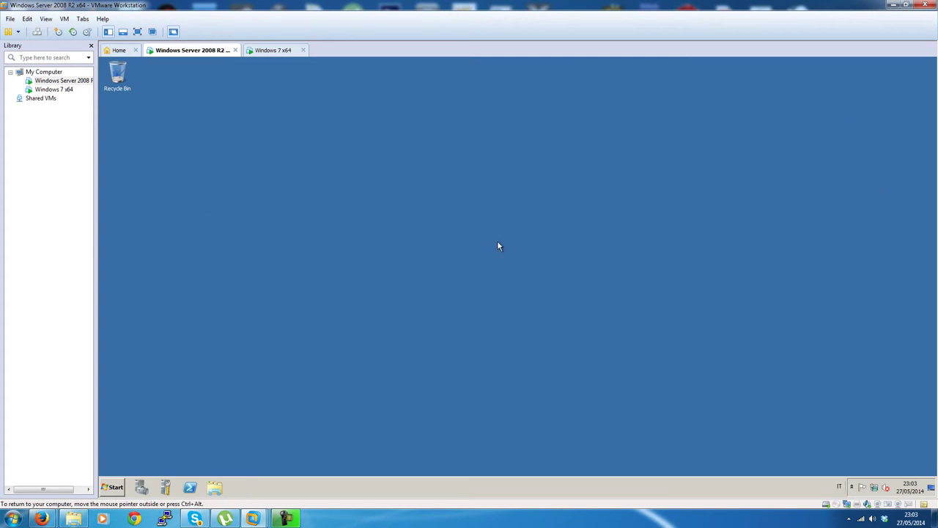
- Start the Add Roles Wizard from the Server Manager overview and select the DHCP Server role for installation
click(141, 487)
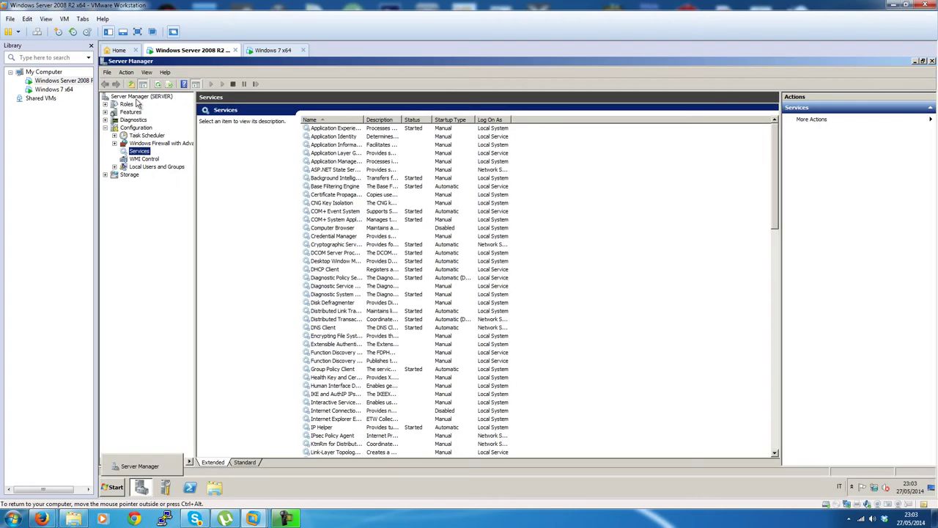
click(139, 98)
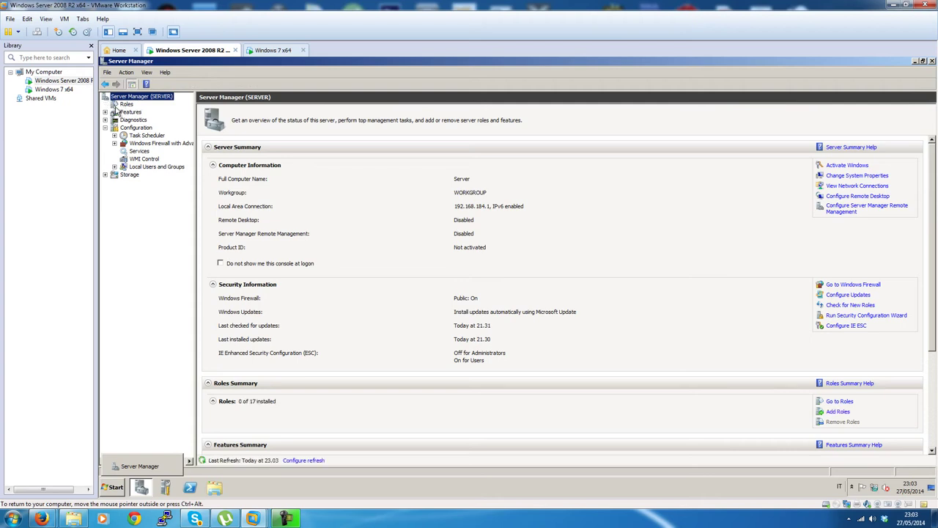
click(840, 411)
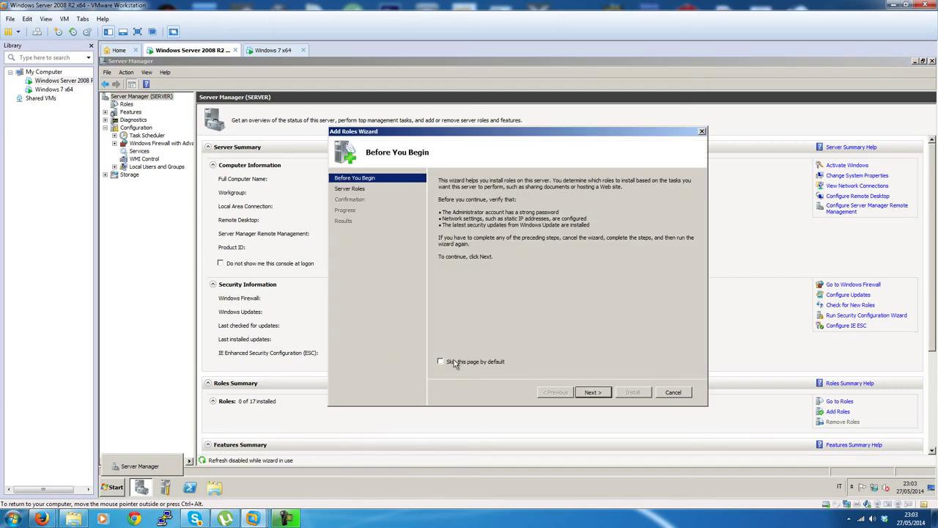
click(594, 392)
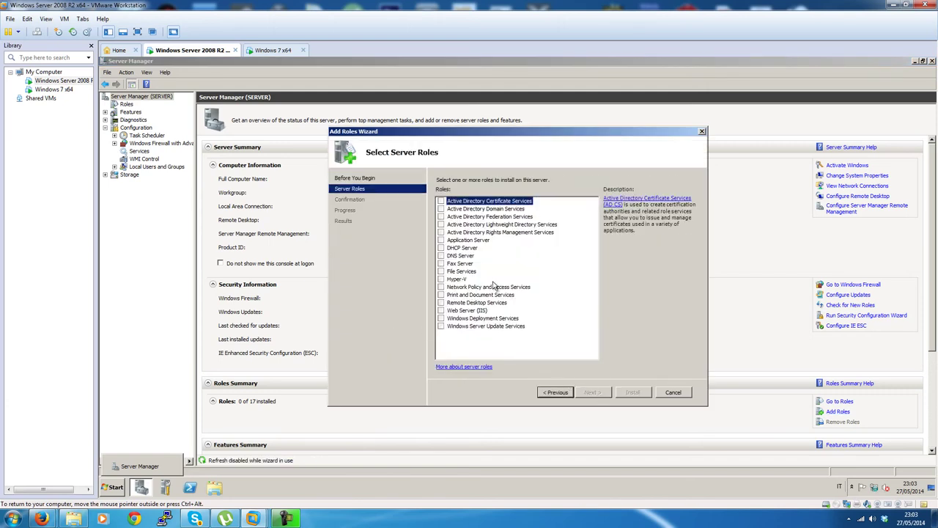
click(455, 248)
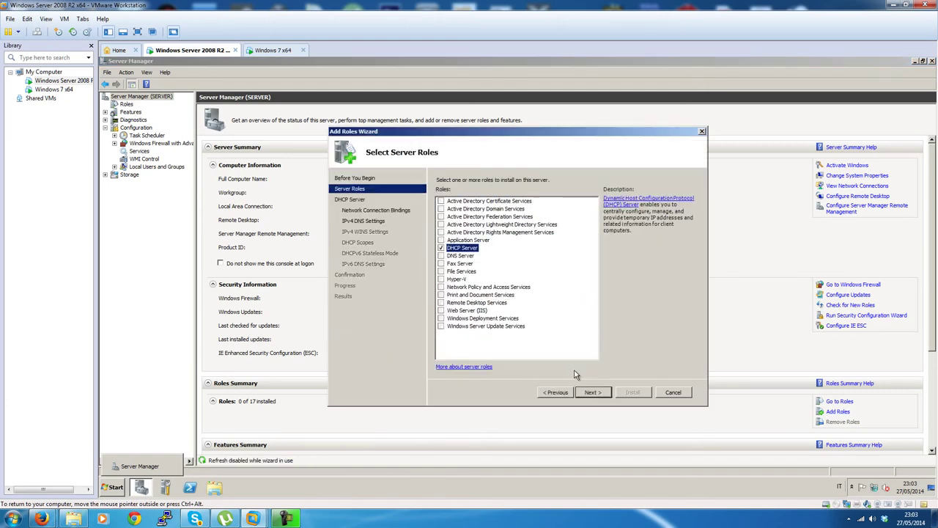
- Pass the DHCP Server introduction and keep 192.168.184.1 as the network connection binding
click(594, 393)
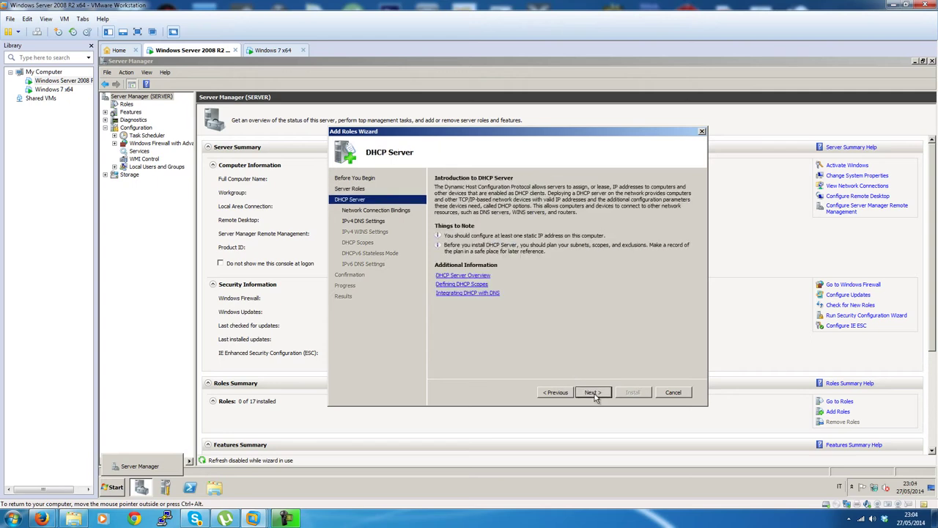
click(595, 395)
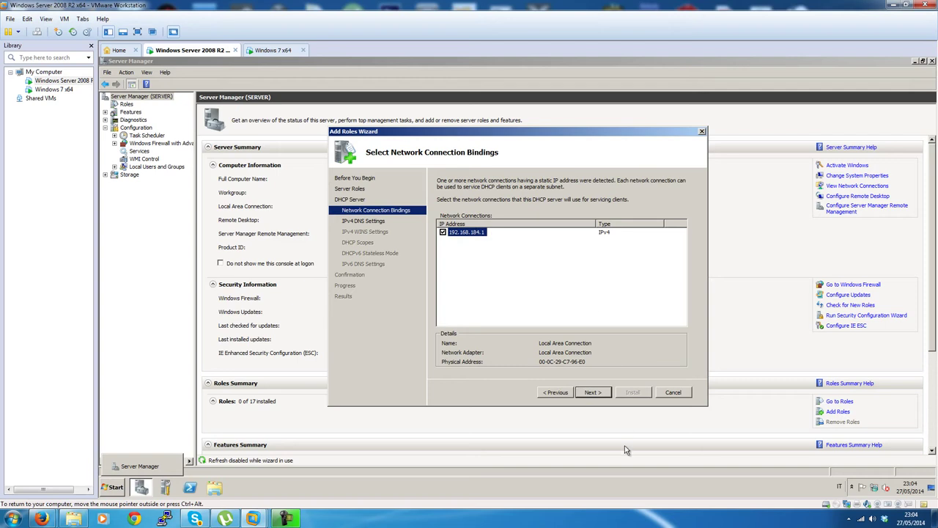
click(593, 393)
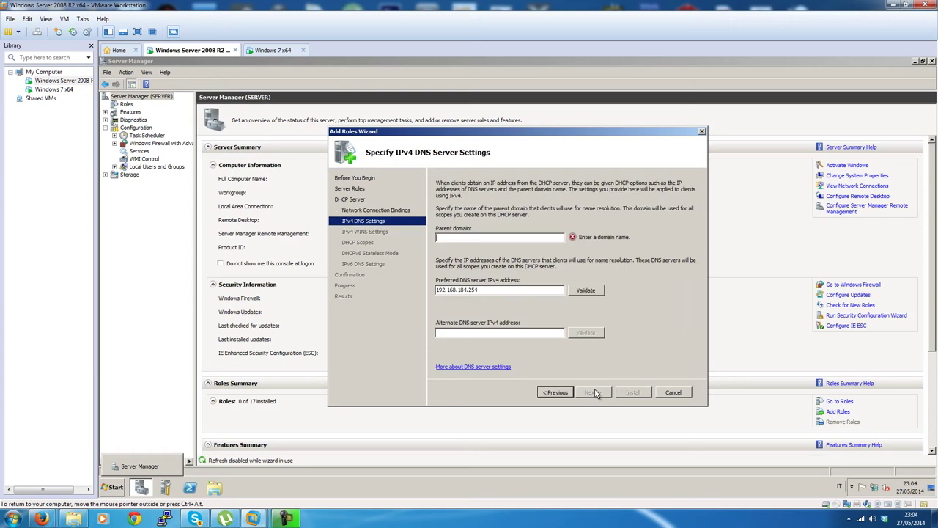
- Set the parent domain in the IPv4 DNS settings to localnet.lo
click(531, 277)
text(local)
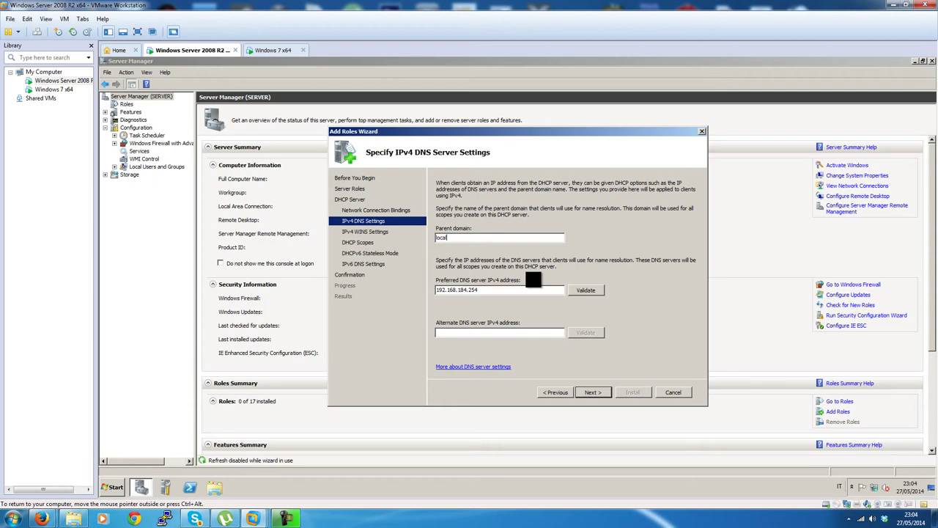
text(net.lo)
key(Tab)
key(Tab)
key(Tab)
- Try localnet.loc as the parent domain, and restore the entry to localnet.lo
click(502, 237)
text(c)
key(shift+Home)
click(490, 239)
double_click(489, 240)
click(486, 240)
double_click(483, 239)
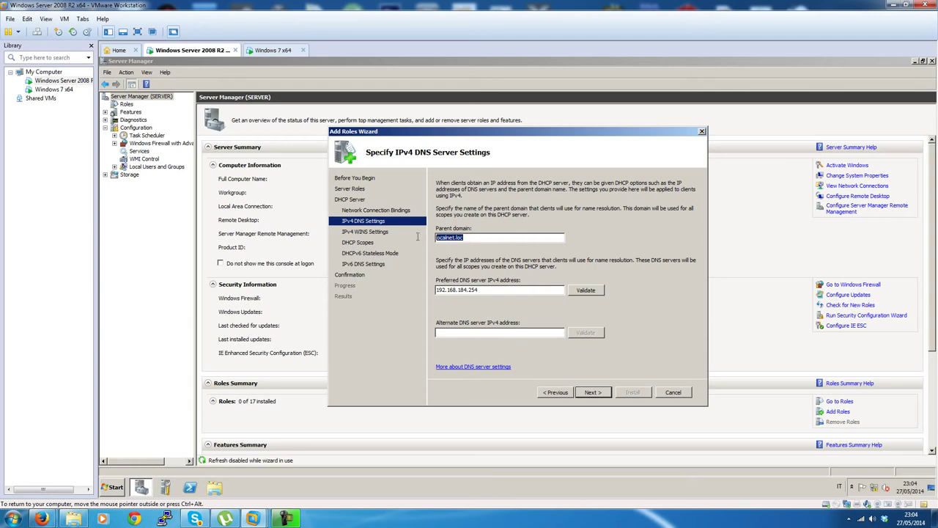
click(503, 238)
key(ctrl+a)
key(End)
double_click(506, 235)
click(506, 234)
right_click(877, 488)
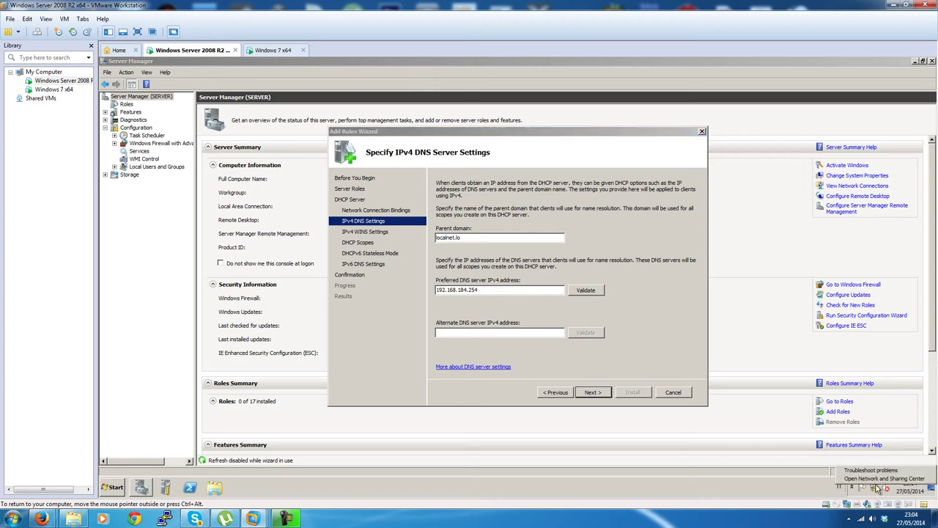
click(733, 477)
click(546, 329)
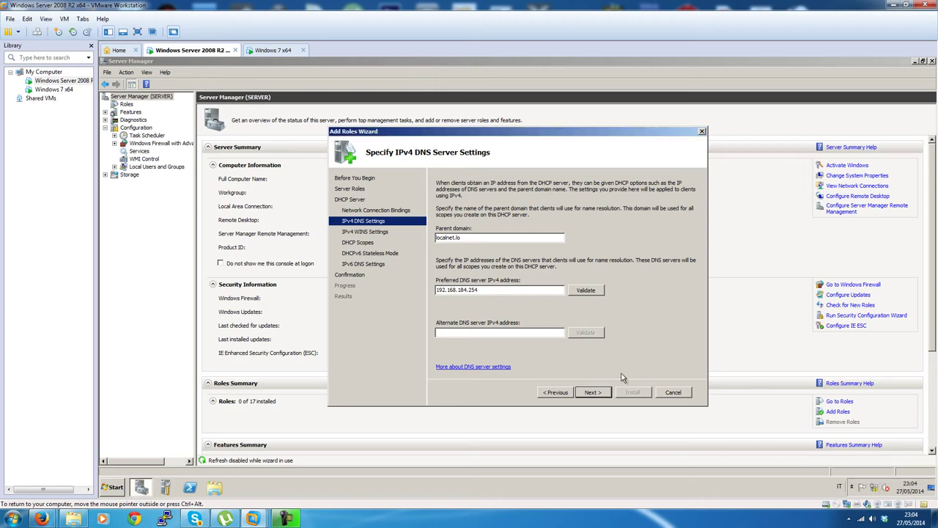
- Accept the IPv4 DNS settings with 192.168.184.254 as preferred server and leave WINS as not required
click(611, 394)
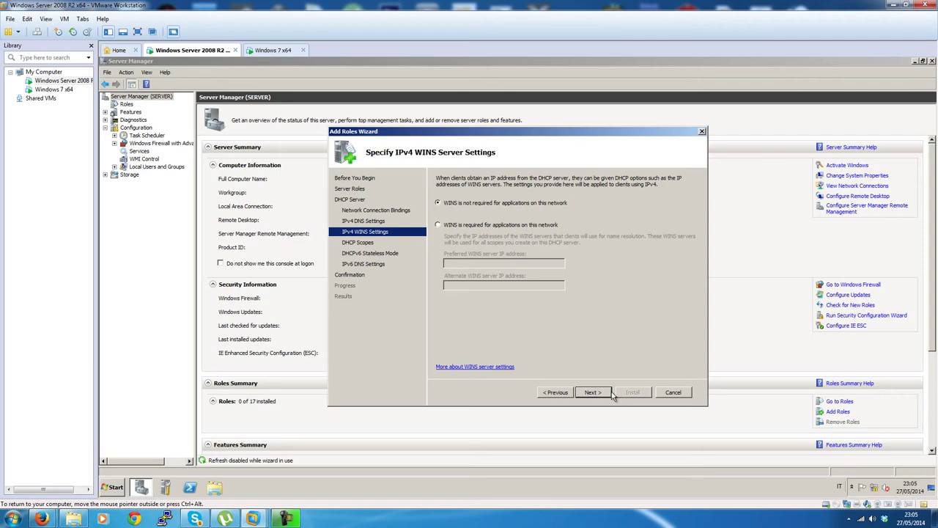
click(593, 393)
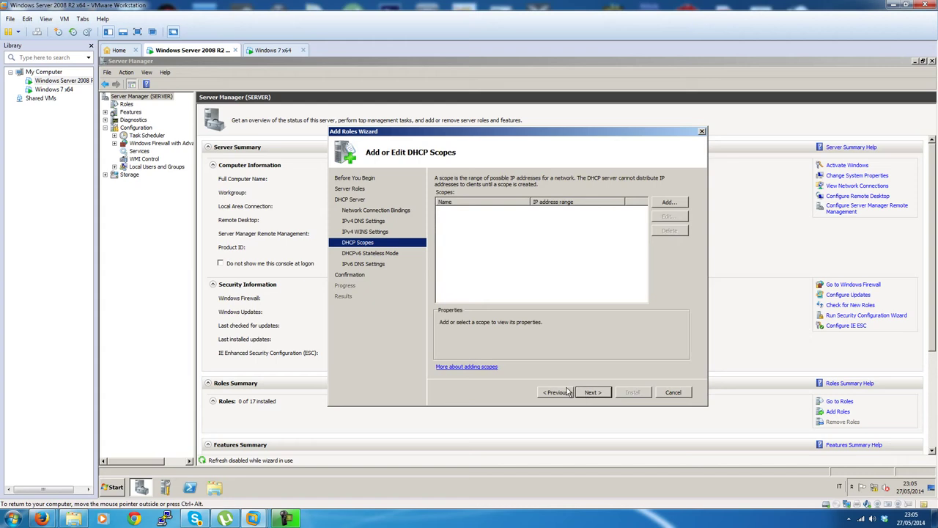
- Define a new DHCP scope named localnet.lo from 192.168.184.2 to 192.168.184.254 with default gateway 192.168.184.254
click(669, 203)
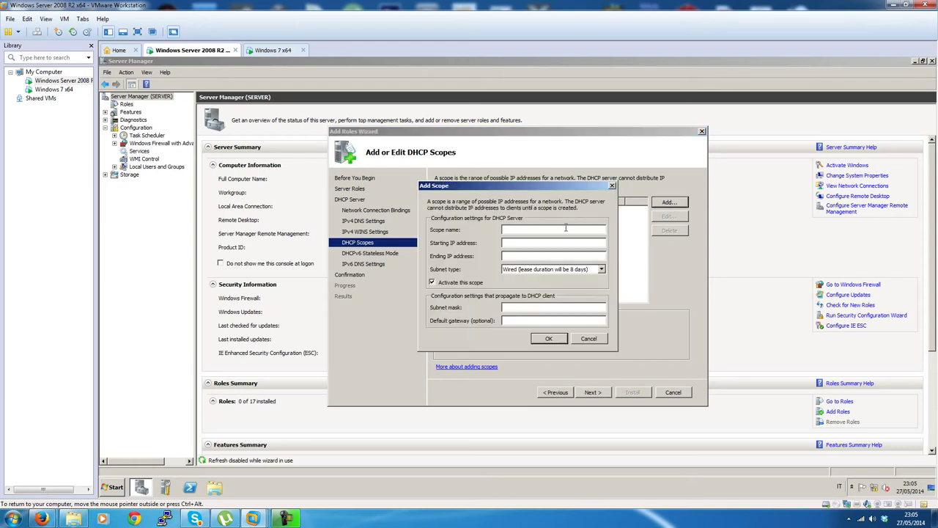
text(localnet.lo)
key(Tab)
text(192.168.184.2)
key(Tab)
text(192.168.184)
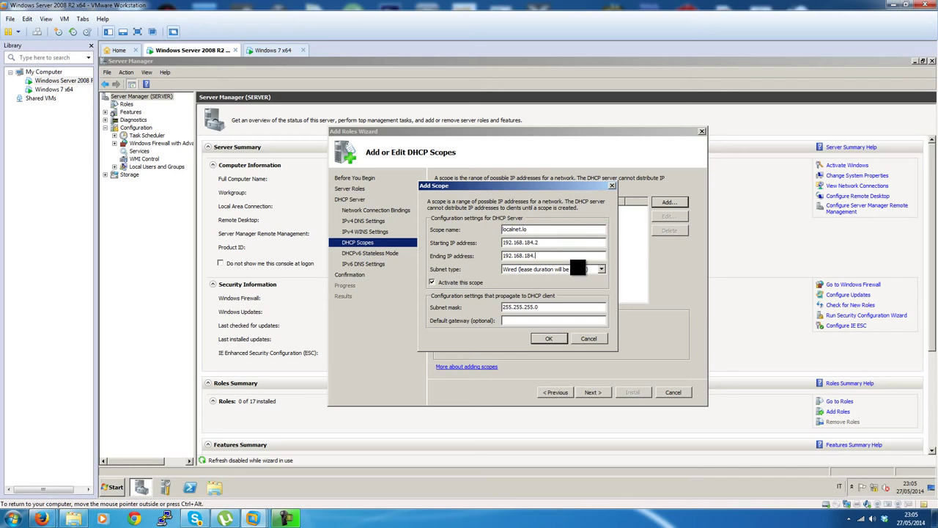
text(.254)
click(516, 319)
text(192)
text(.168.184.254)
drag(568, 321, 411, 316)
click(113, 488)
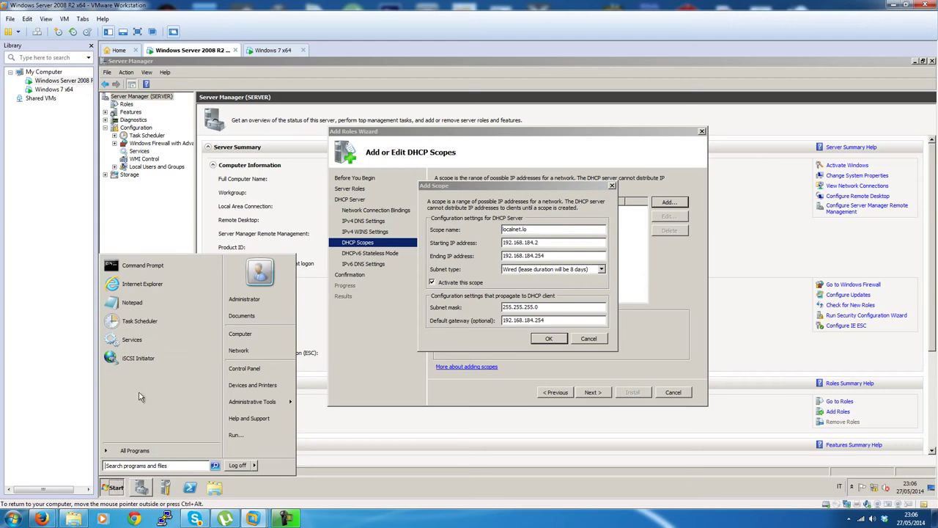
click(509, 336)
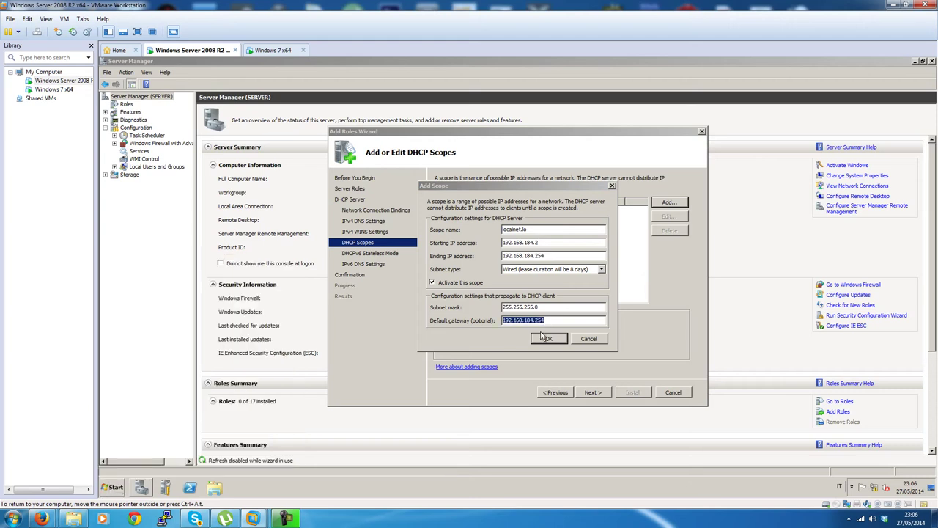
- Check the Wireless subnet type, return the scope to Wired with the 8-day lease, and add the scope
click(546, 269)
click(545, 271)
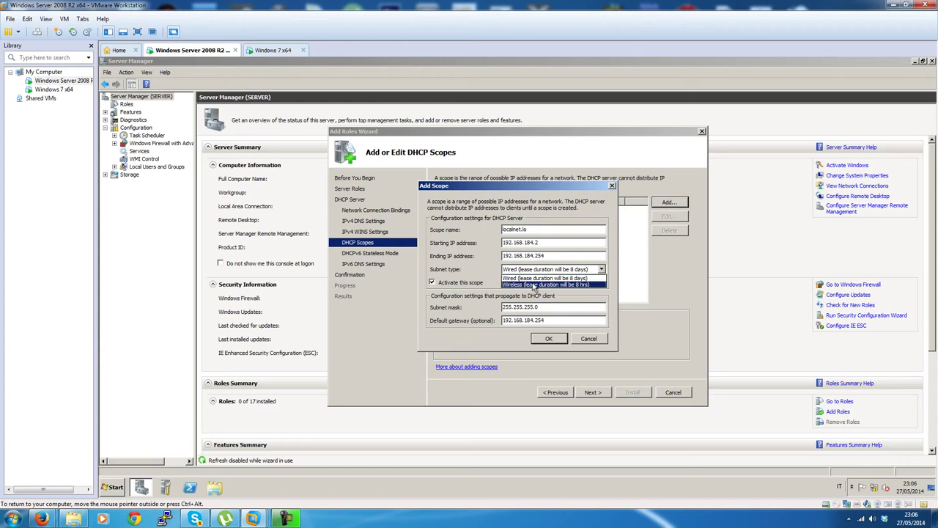
click(583, 284)
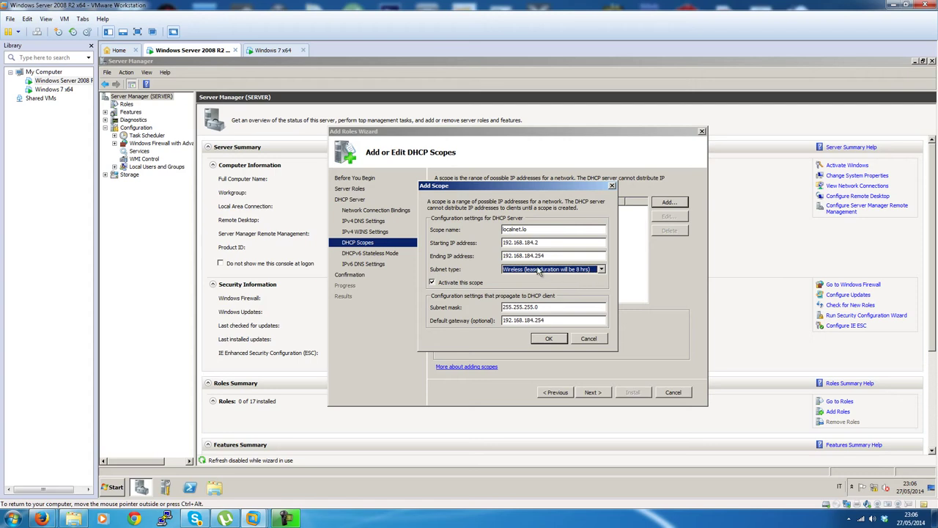
click(542, 269)
click(545, 278)
click(549, 339)
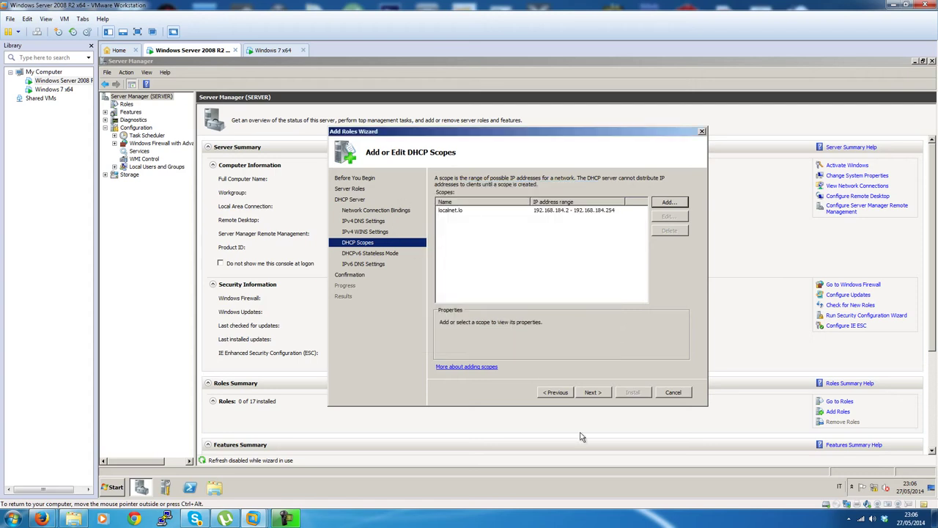
- Disable DHCPv6 stateless mode for this server and install the DHCP Server role
click(584, 396)
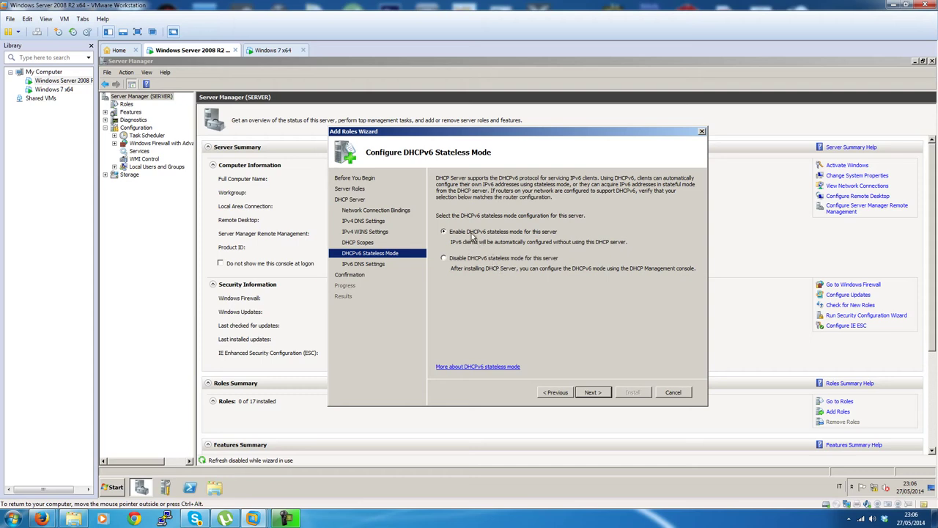
click(532, 258)
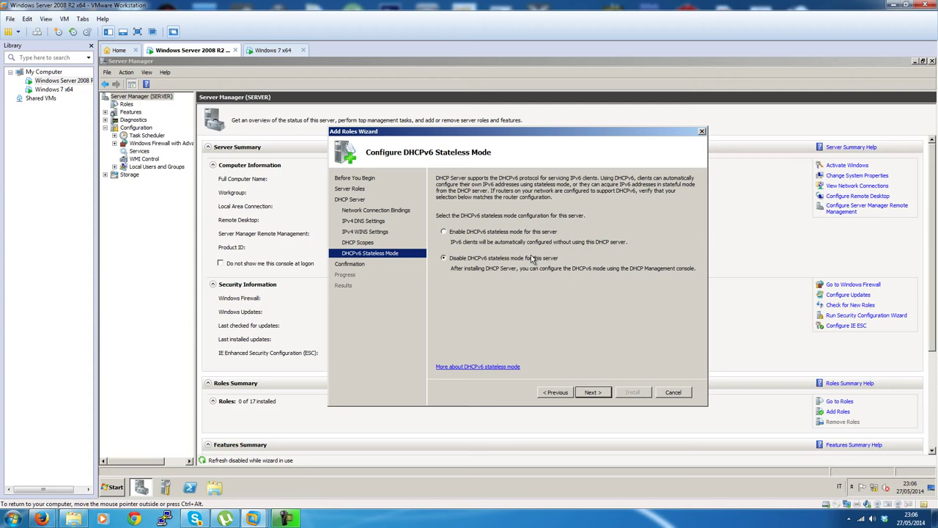
click(593, 392)
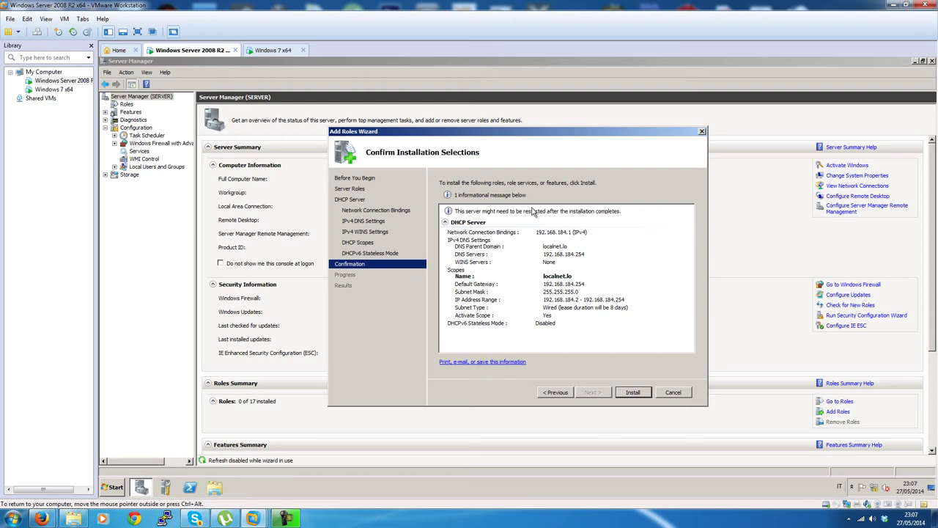
click(632, 393)
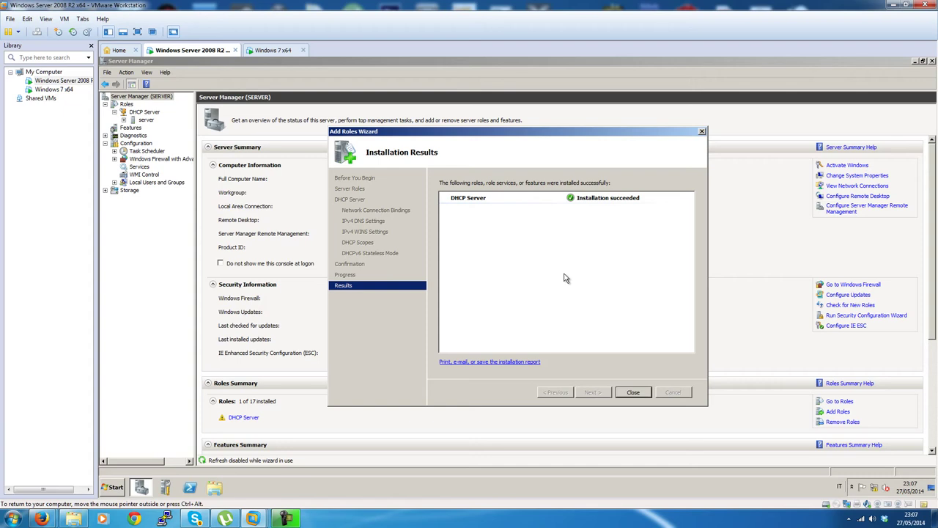
key(ctrl+alt)
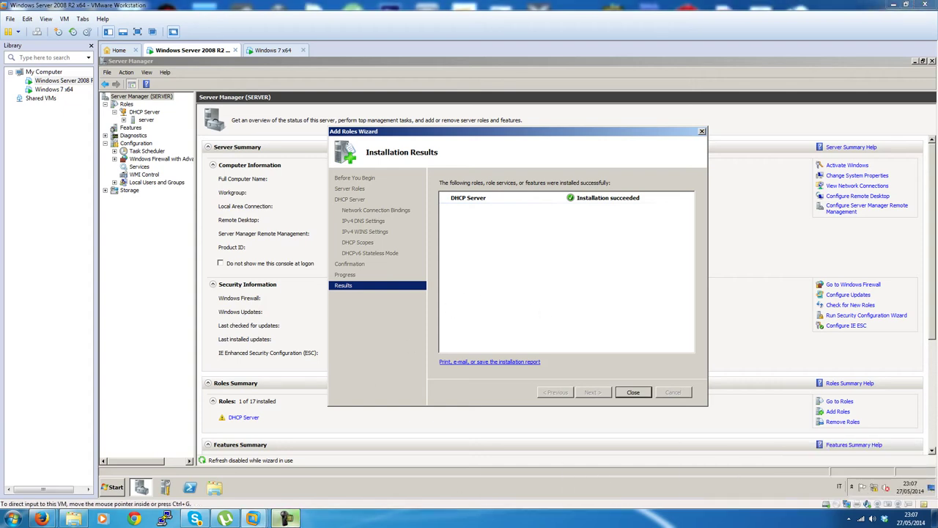
click(295, 521)
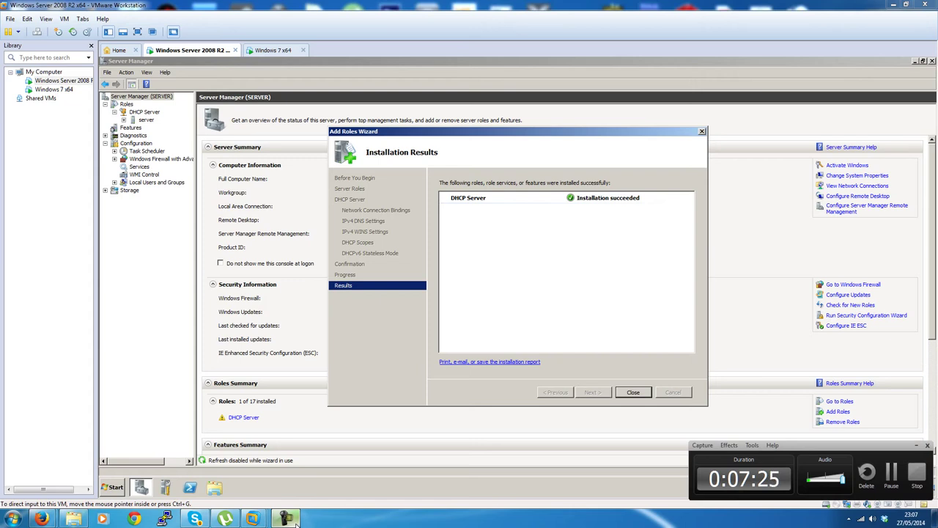
click(576, 312)
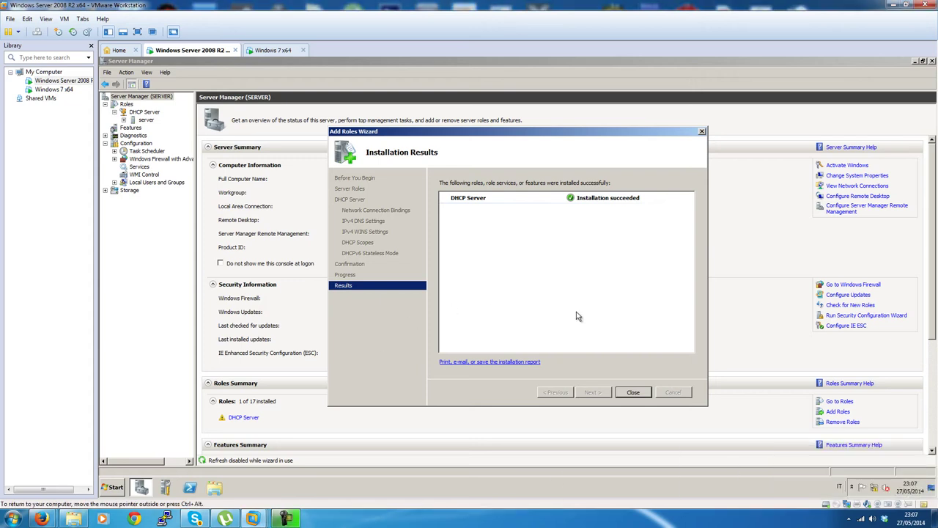
- Close the Add Roles Wizard and display the server node under the DHCP Server role in Server Manager
click(619, 393)
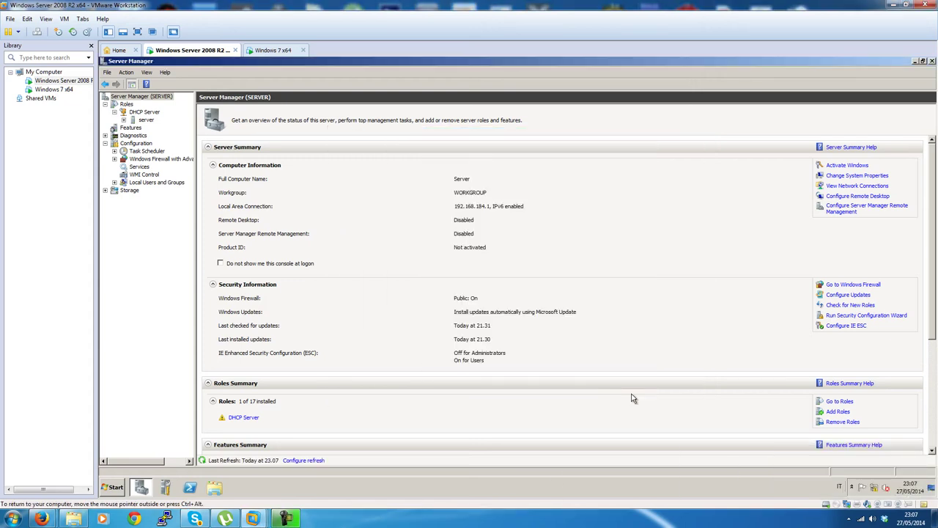
click(146, 114)
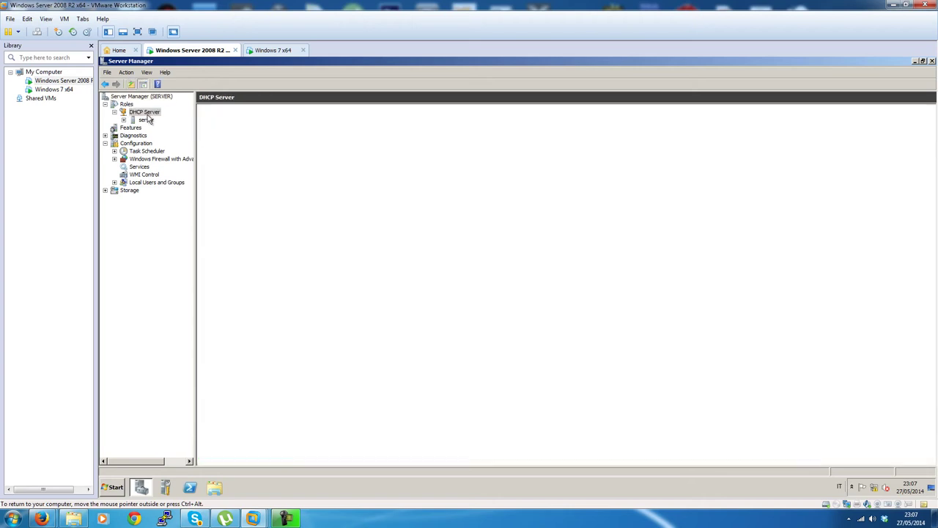
click(149, 121)
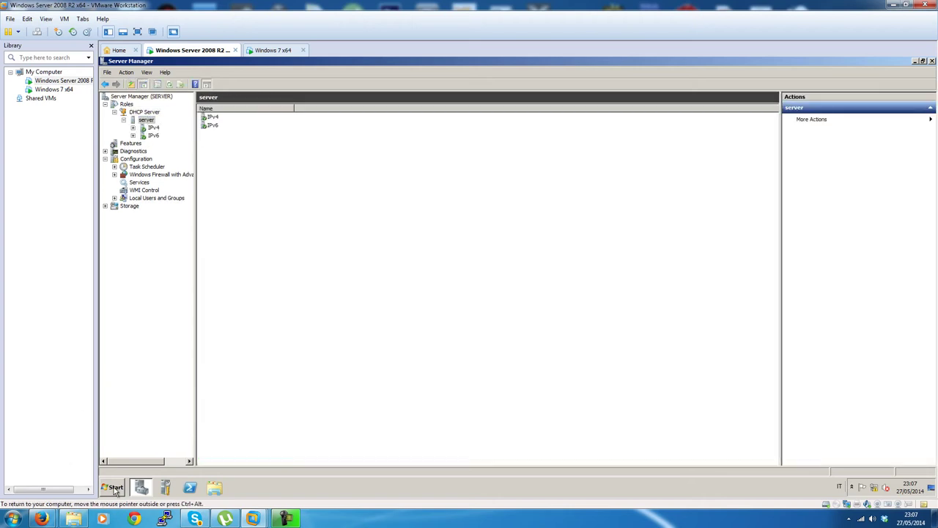
- Open the DHCP console from the administrative tools and expand its server node
click(111, 487)
mouse_move(253, 409)
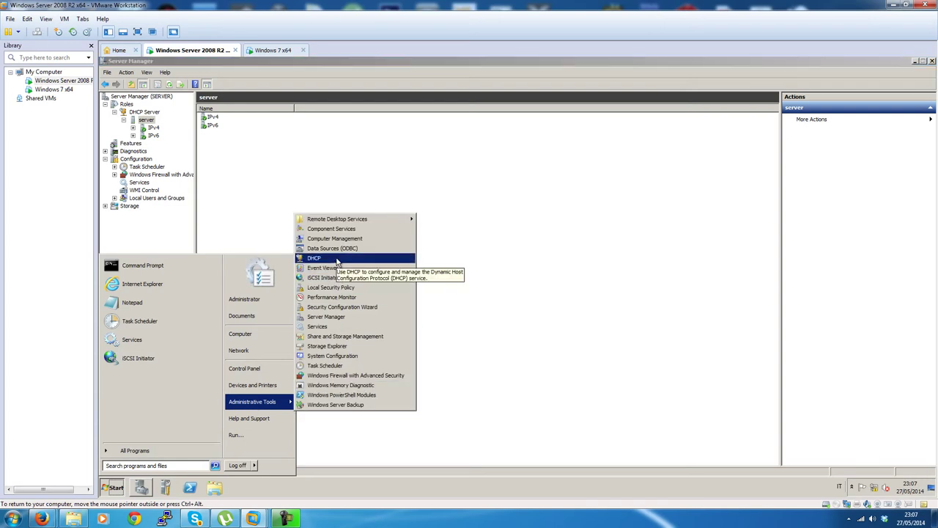
click(337, 261)
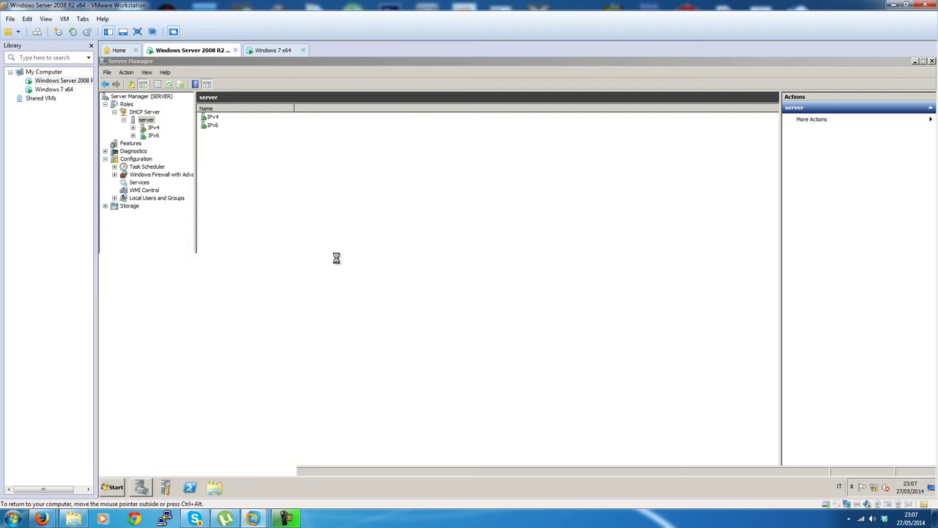
drag(234, 97, 335, 118)
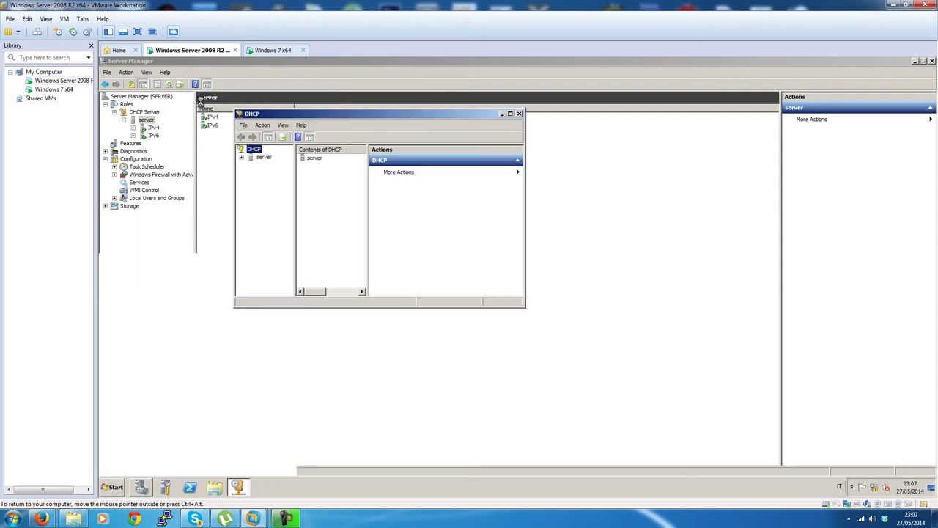
double_click(263, 158)
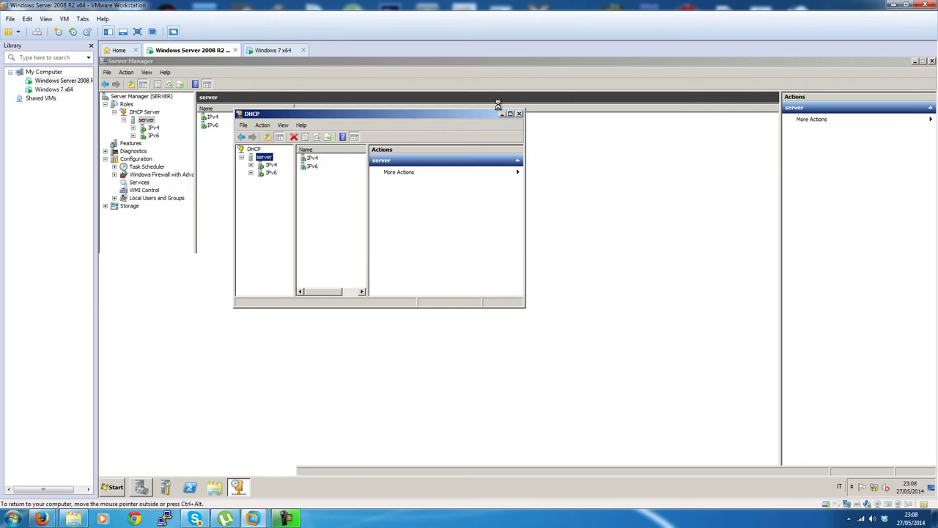
- Close the DHCP console and force the unresponsive Server Manager to close
click(519, 114)
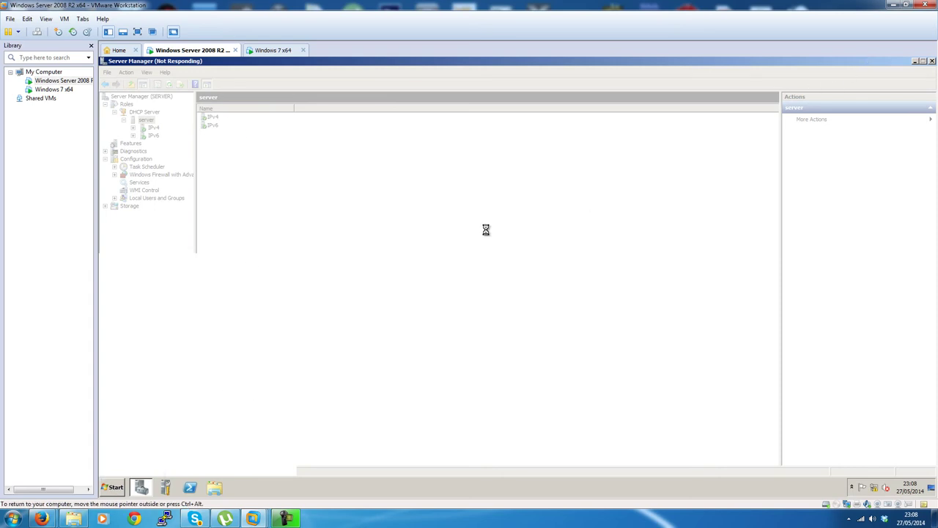
click(932, 62)
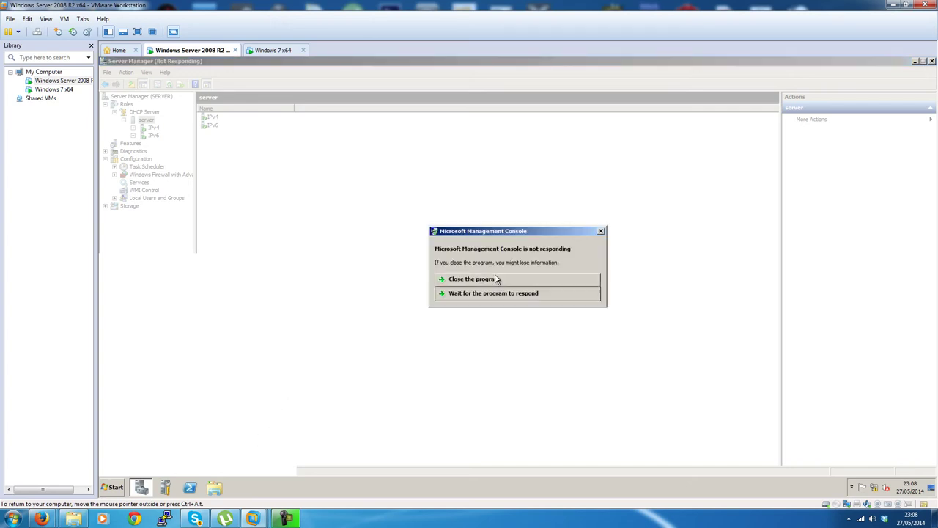
click(497, 280)
click(583, 292)
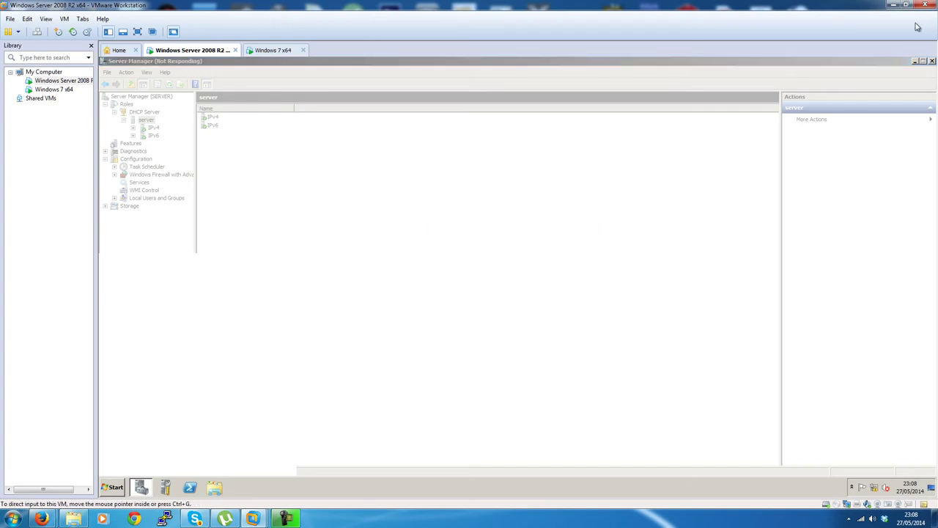
- Reopen the DHCP console from the server's administrative tools
click(114, 487)
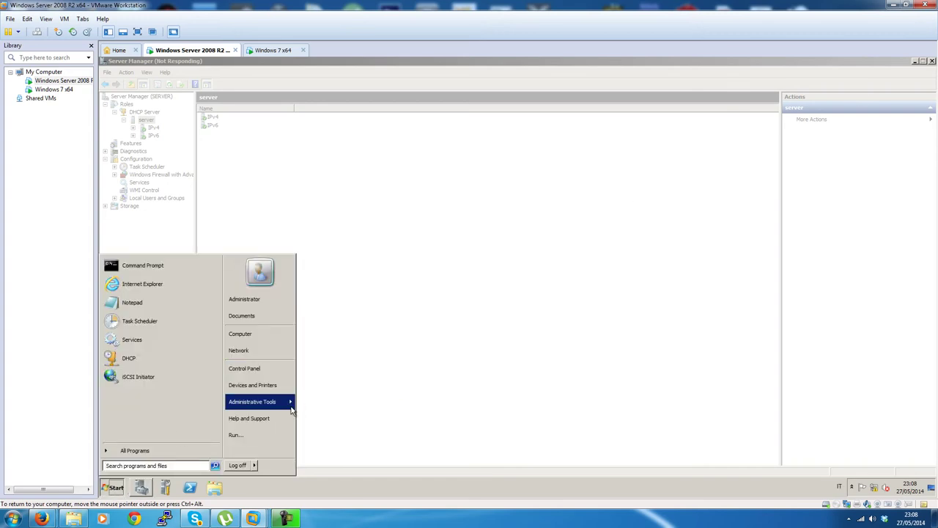
mouse_move(285, 401)
click(337, 258)
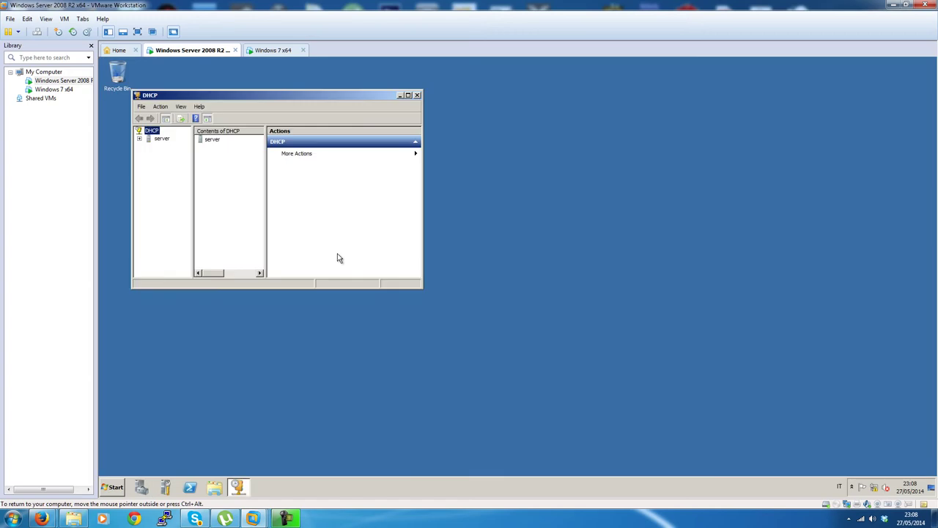
- Maximize the DHCP console and review the database and backup paths in the server's properties
click(409, 96)
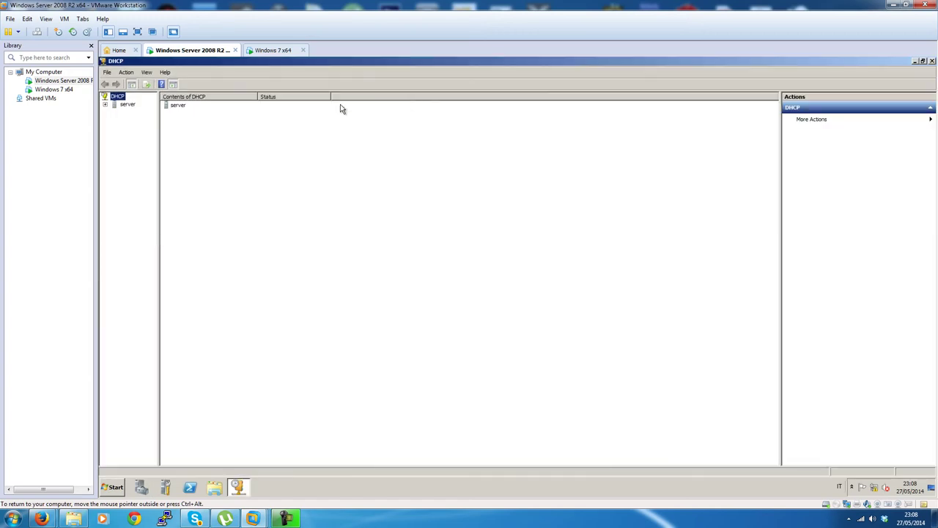
double_click(185, 108)
right_click(129, 104)
click(149, 196)
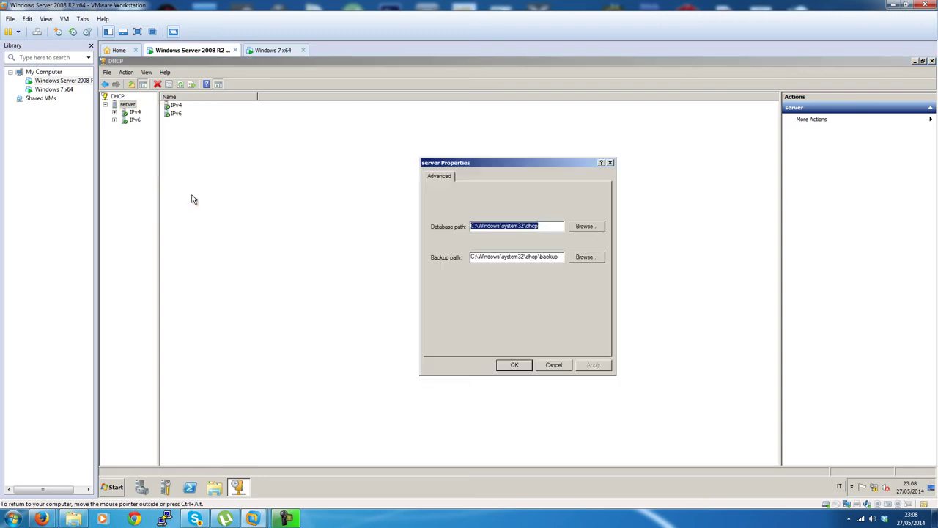
click(553, 223)
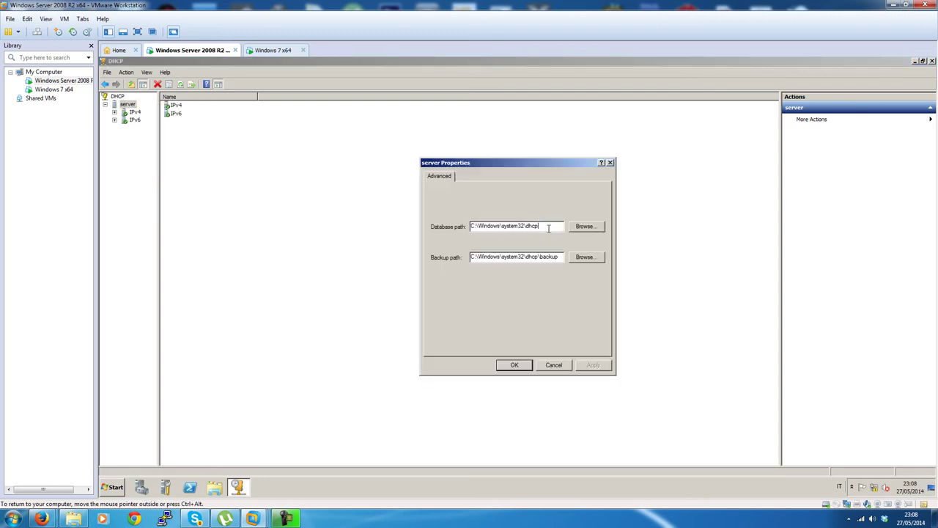
double_click(553, 224)
drag(555, 229, 459, 224)
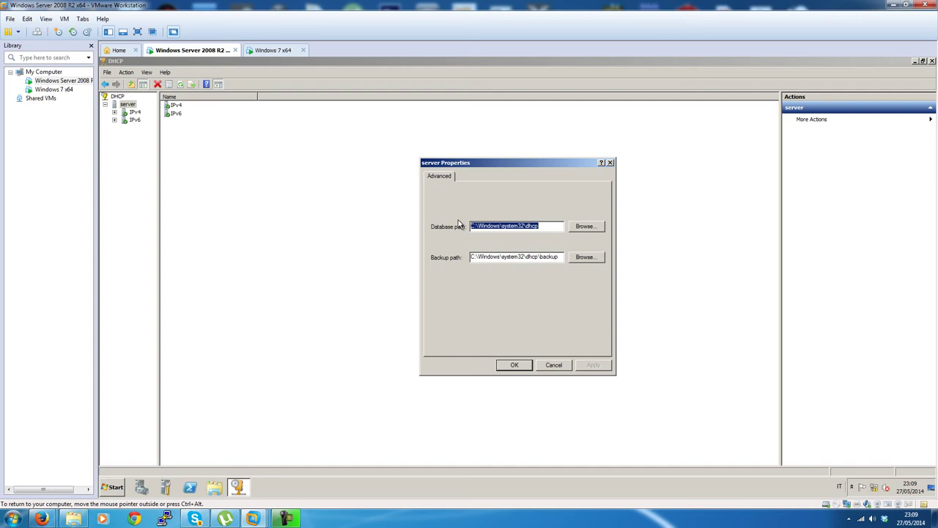
click(521, 364)
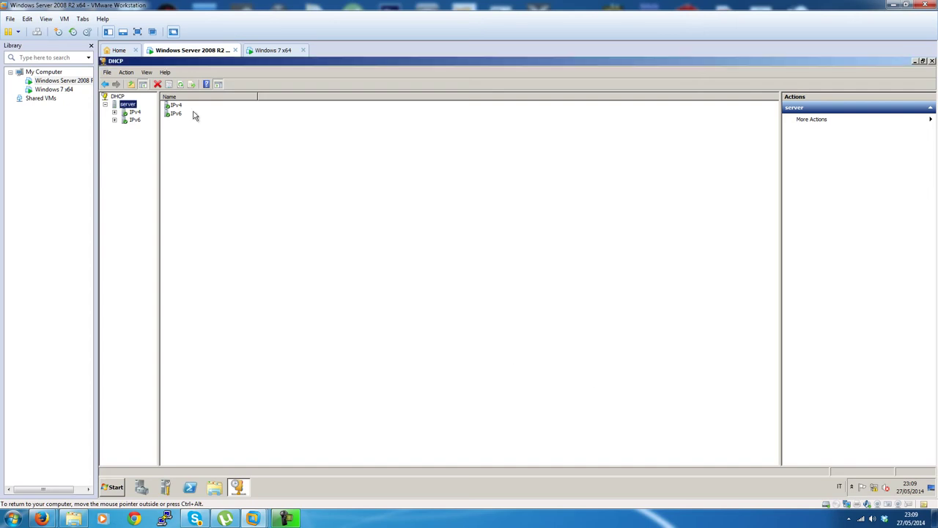
- Expand the server's IPv4 and IPv6 nodes and examine the contents and commands they offer
click(114, 113)
click(133, 113)
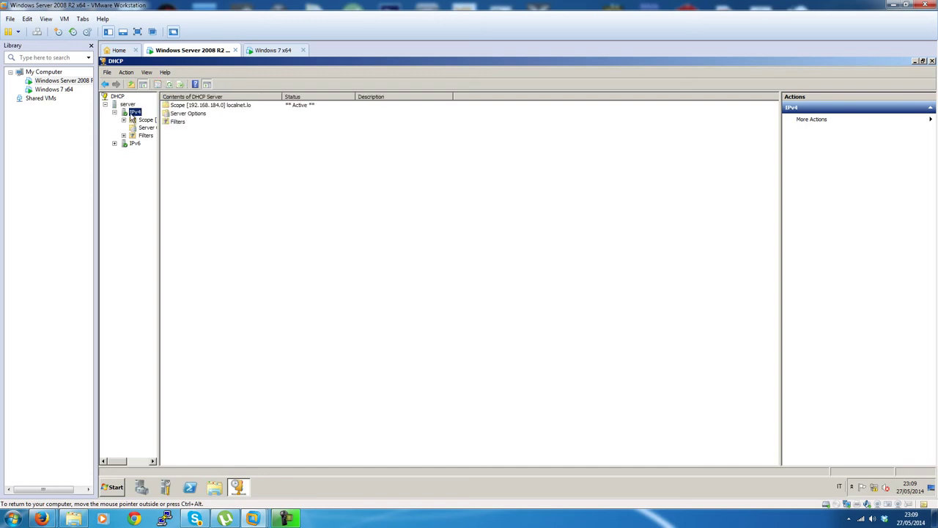
click(114, 144)
click(135, 143)
click(135, 112)
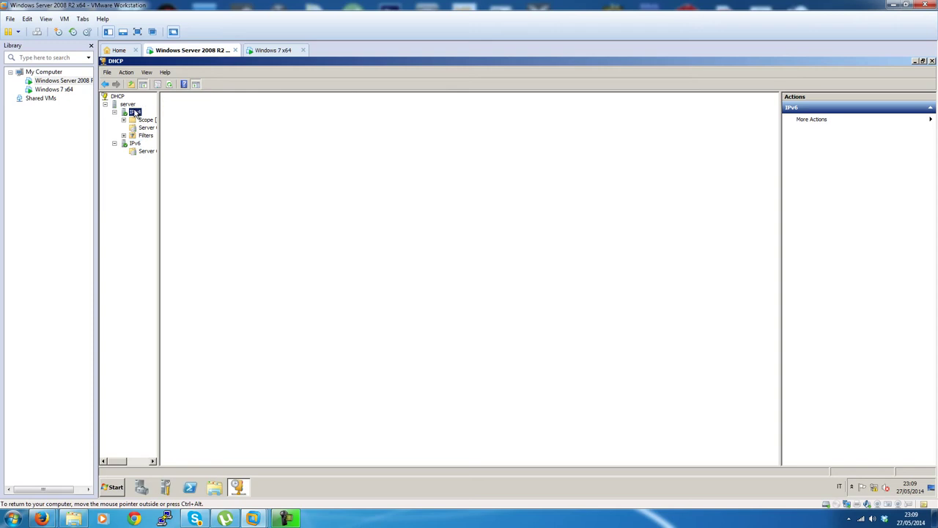
right_click(134, 143)
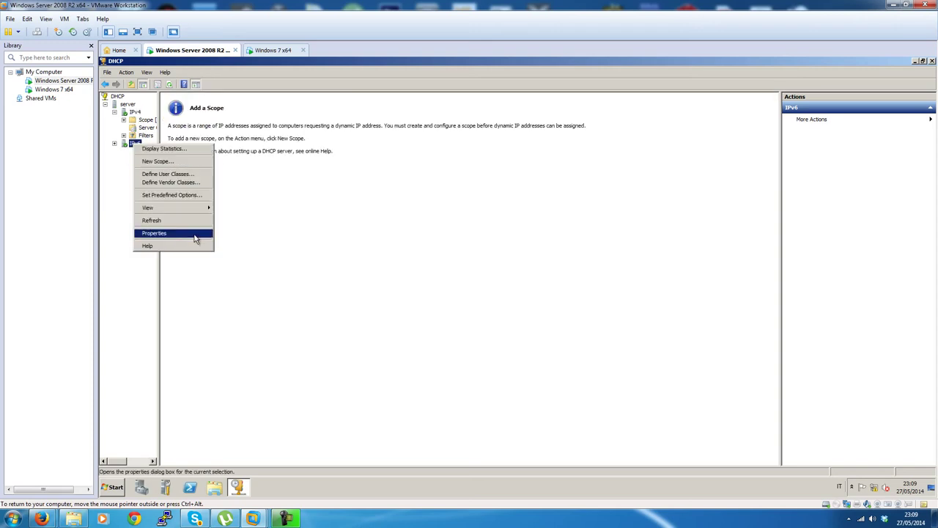
mouse_move(189, 207)
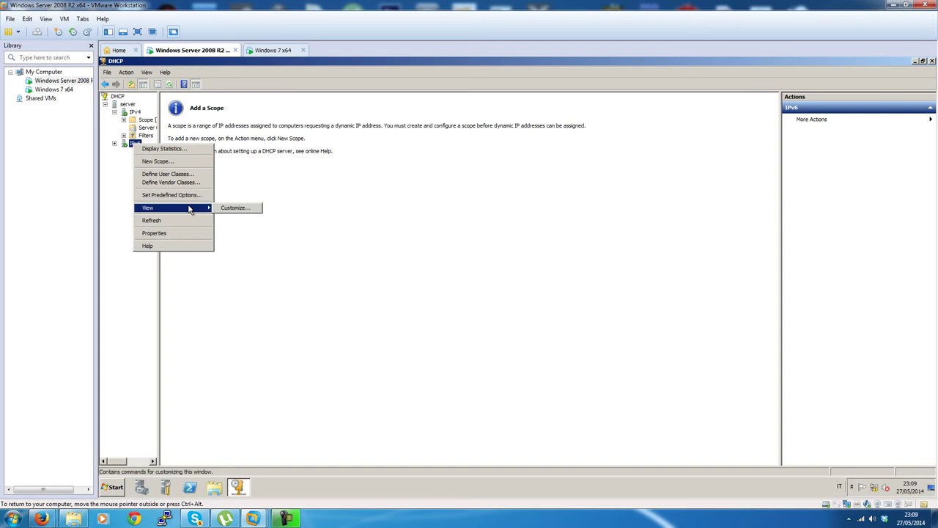
click(311, 173)
click(134, 112)
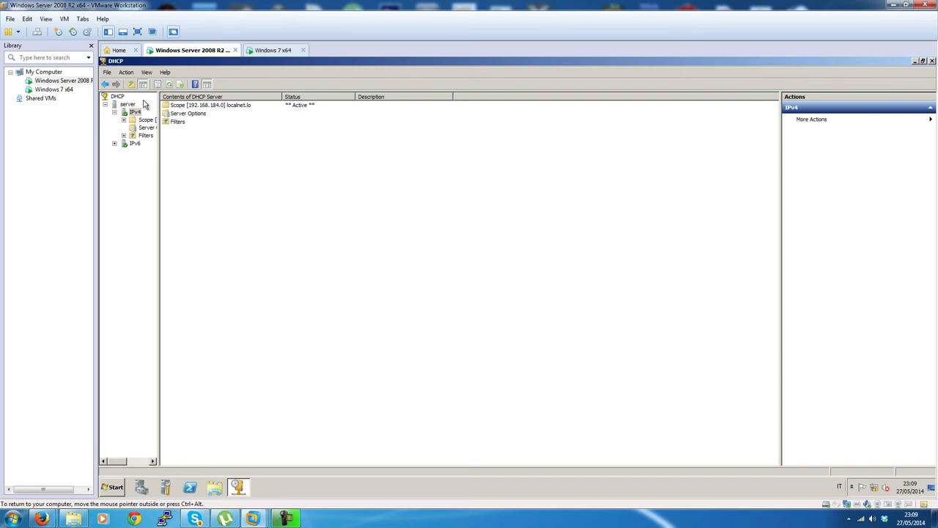
- Look through the scope, server options and filters entries under IPv4, and display the contents of the localnet.lo scope
click(206, 107)
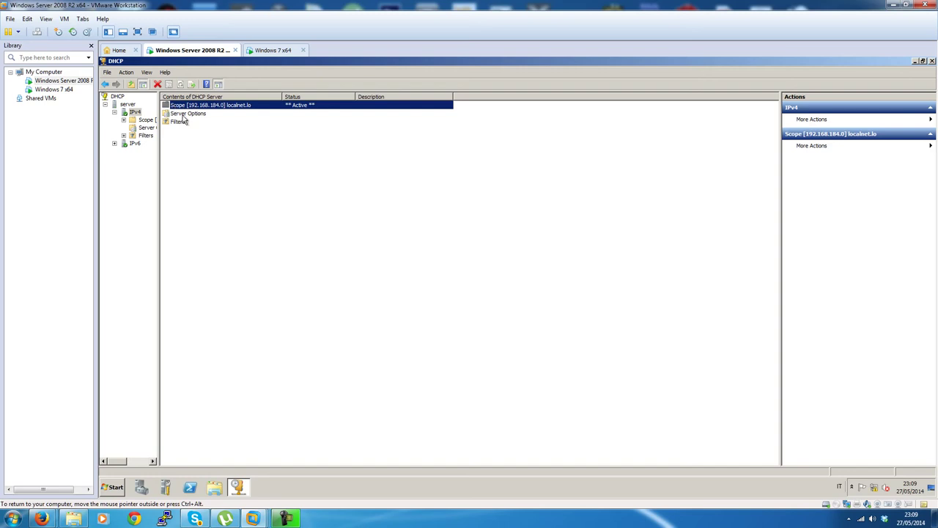
click(183, 115)
click(187, 122)
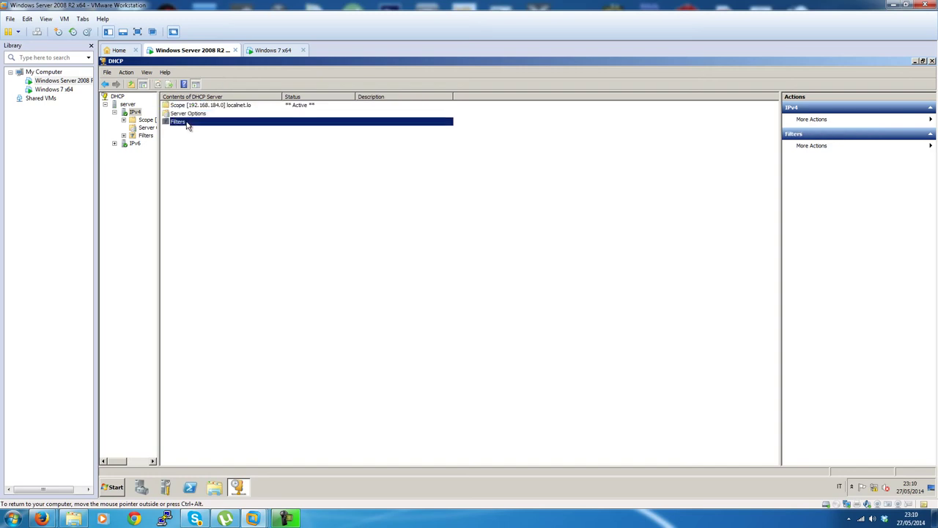
click(187, 113)
click(189, 123)
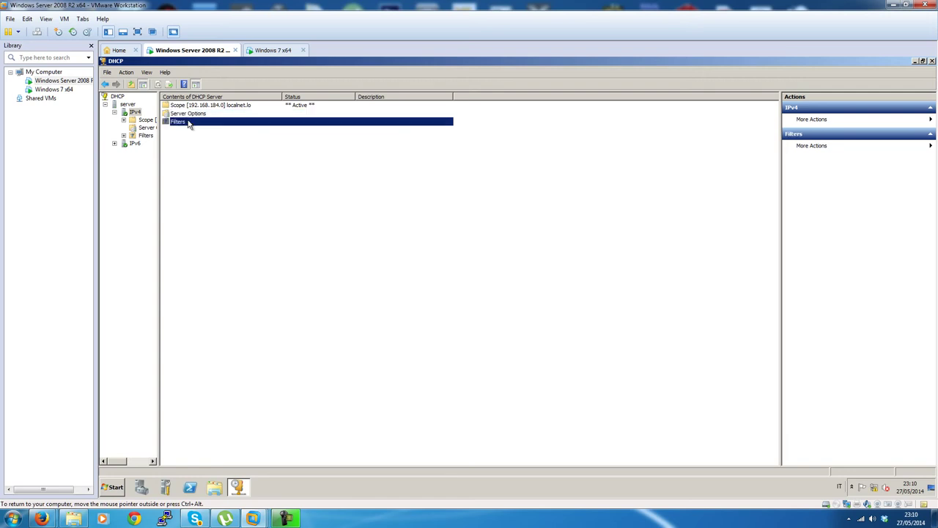
click(179, 100)
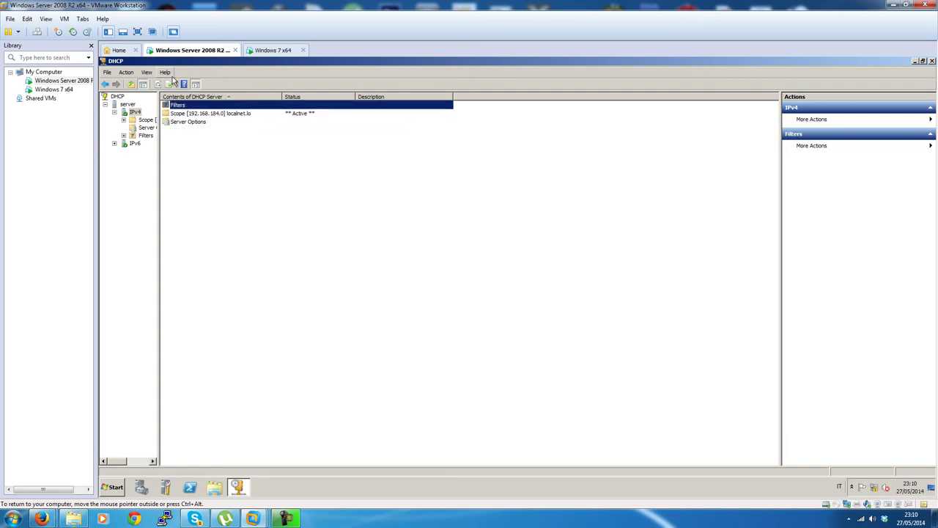
click(195, 98)
click(195, 106)
click(197, 114)
click(194, 98)
click(195, 98)
double_click(197, 113)
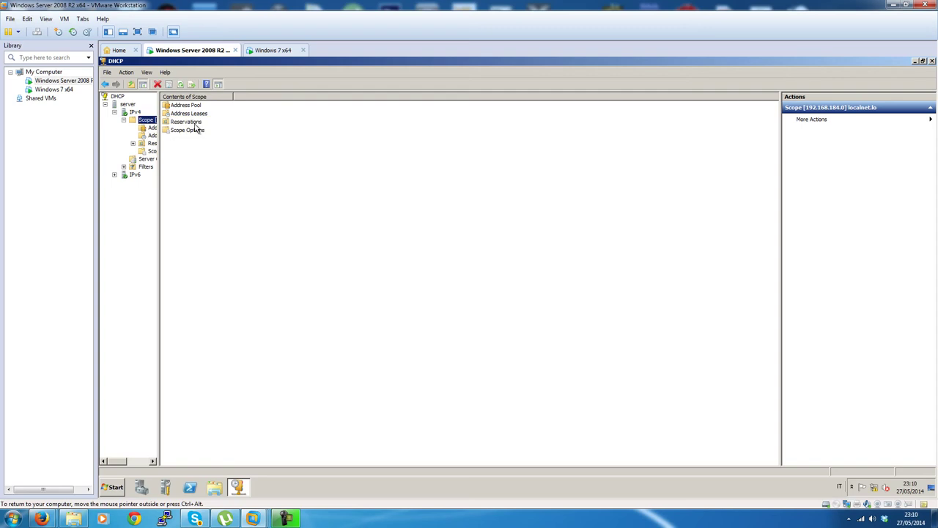
click(230, 234)
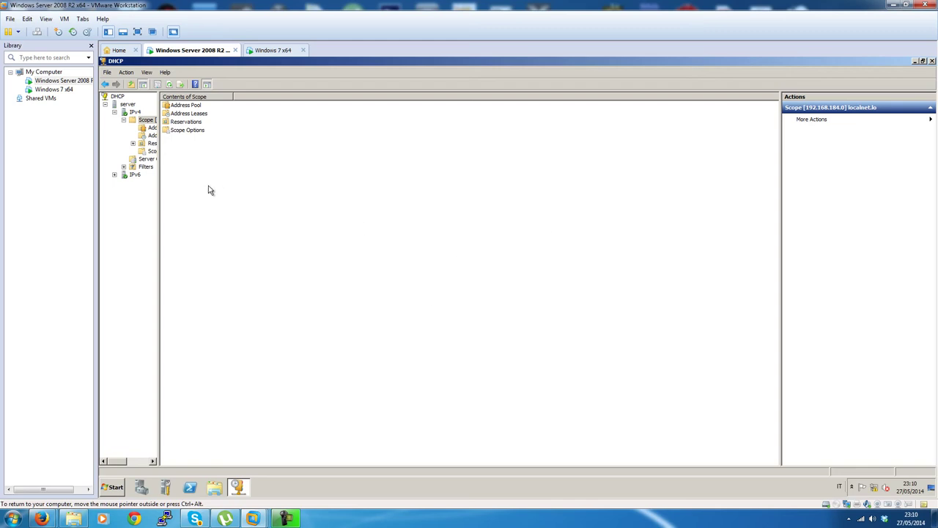
- Review the scope's address pool, address leases and reservations, and check the network connections on the Windows 7 virtual machine
double_click(196, 106)
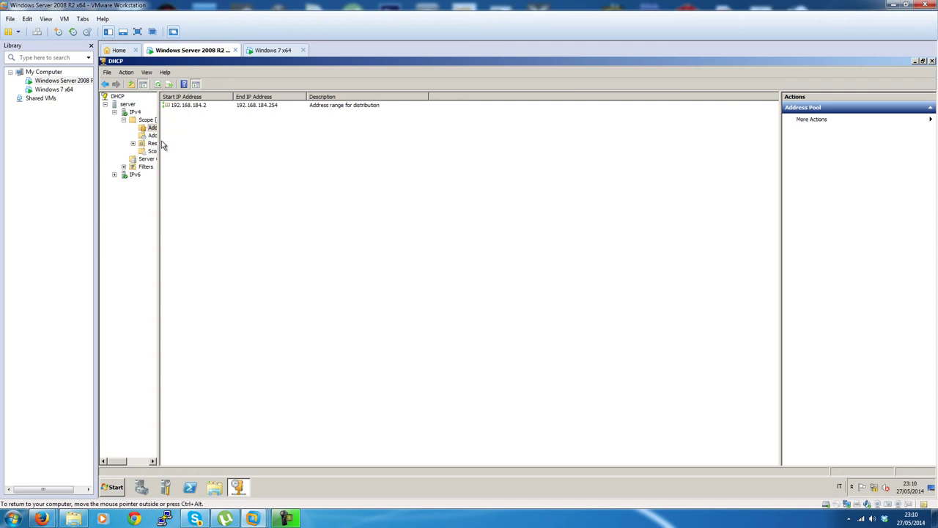
drag(160, 137, 187, 143)
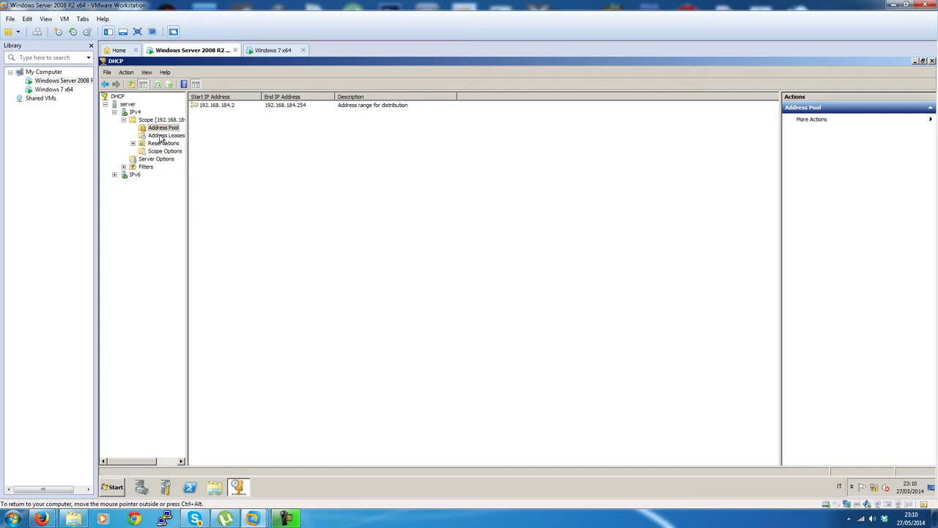
click(166, 137)
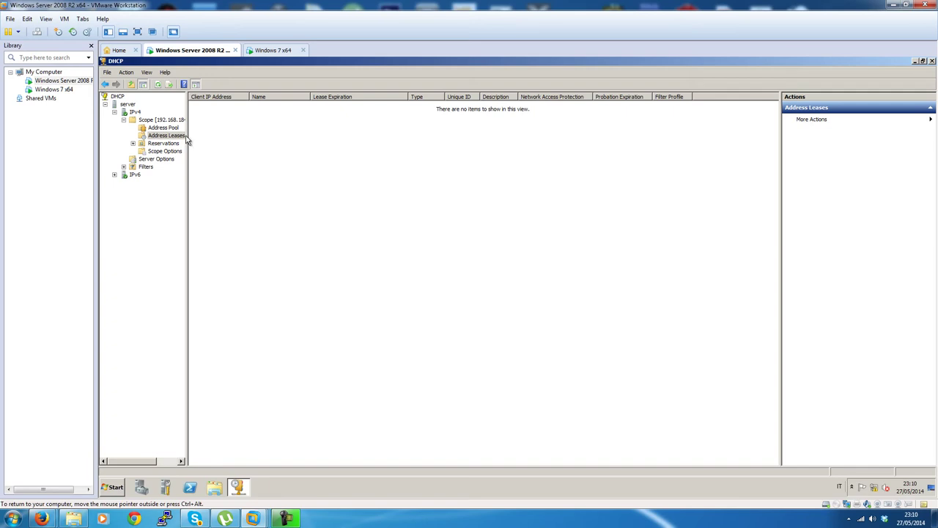
drag(188, 140, 205, 141)
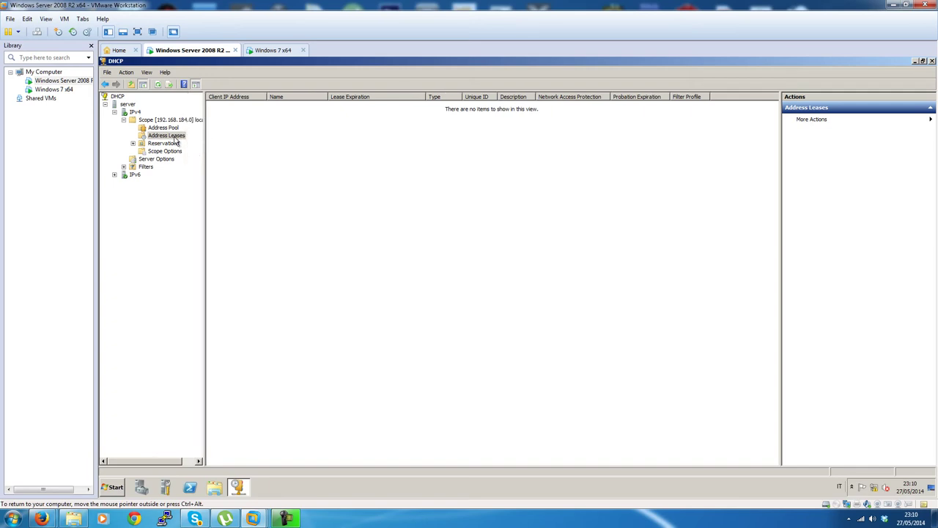
click(165, 143)
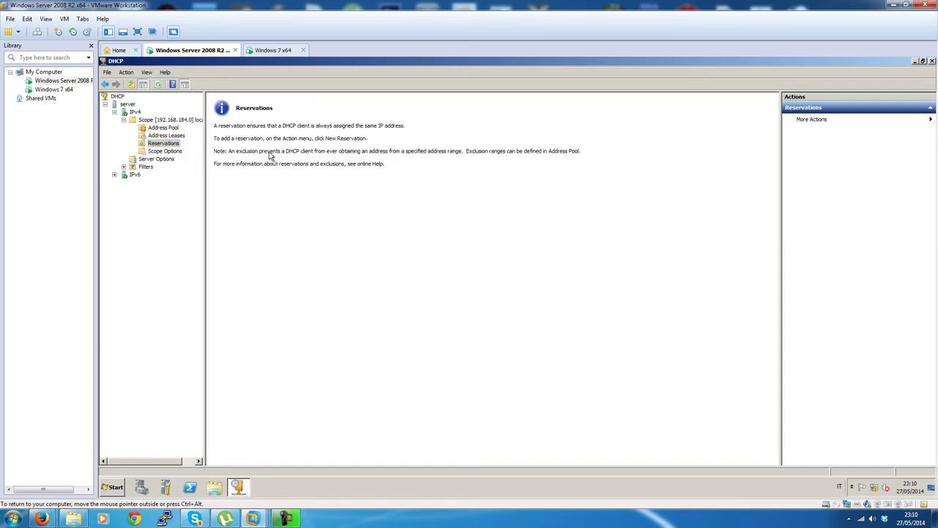
click(169, 145)
click(284, 53)
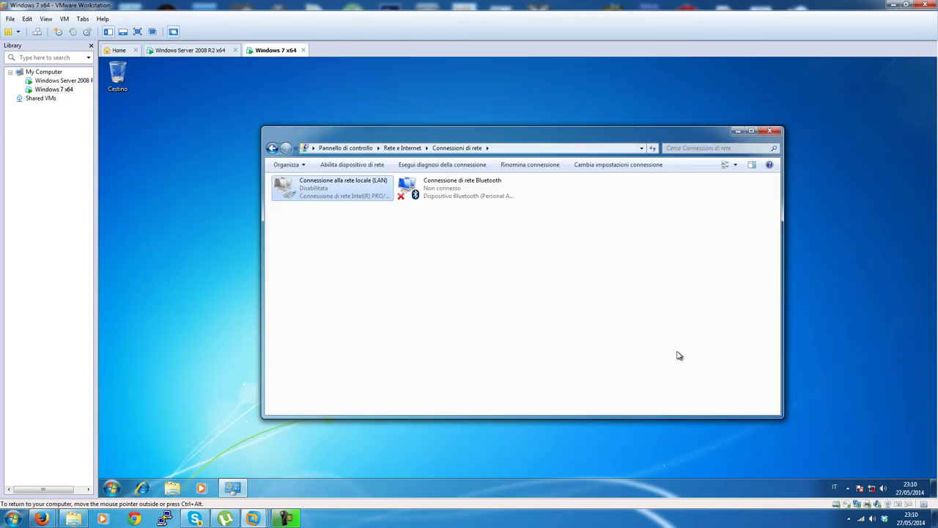
click(170, 51)
- Compare the options defined for the localnet.lo scope with the IPv4 server options
click(179, 152)
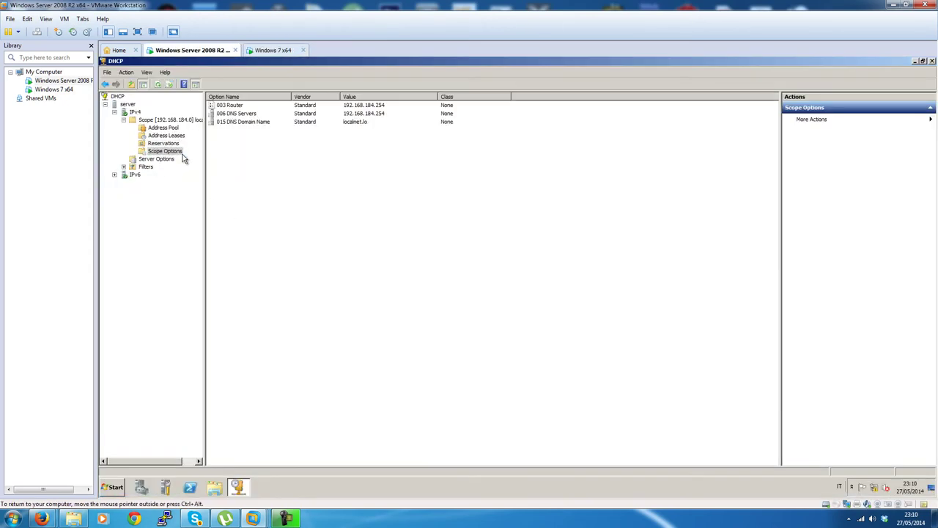
click(177, 154)
click(143, 159)
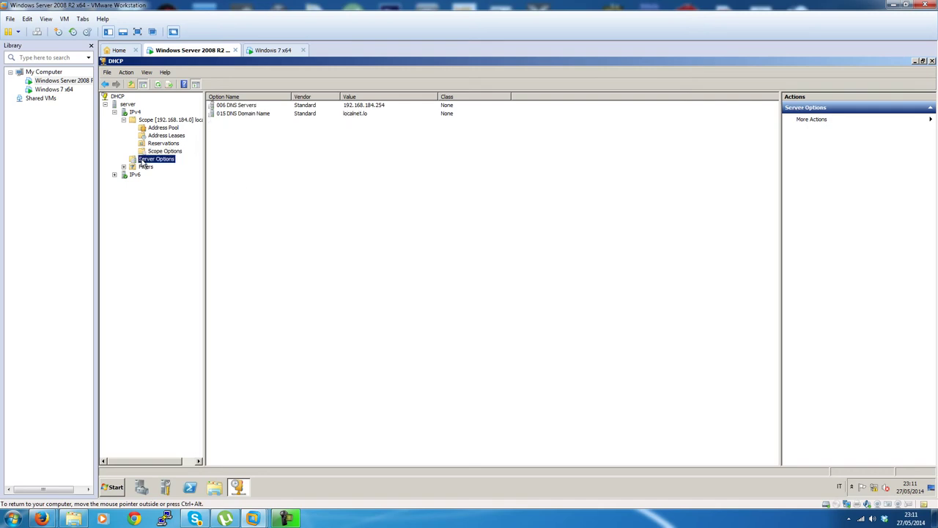
click(177, 144)
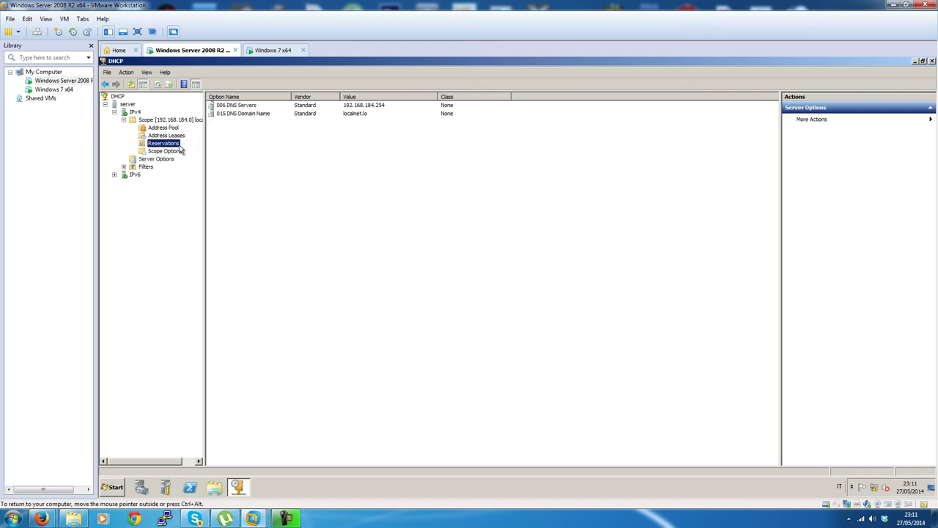
click(167, 151)
click(161, 159)
click(166, 152)
click(162, 159)
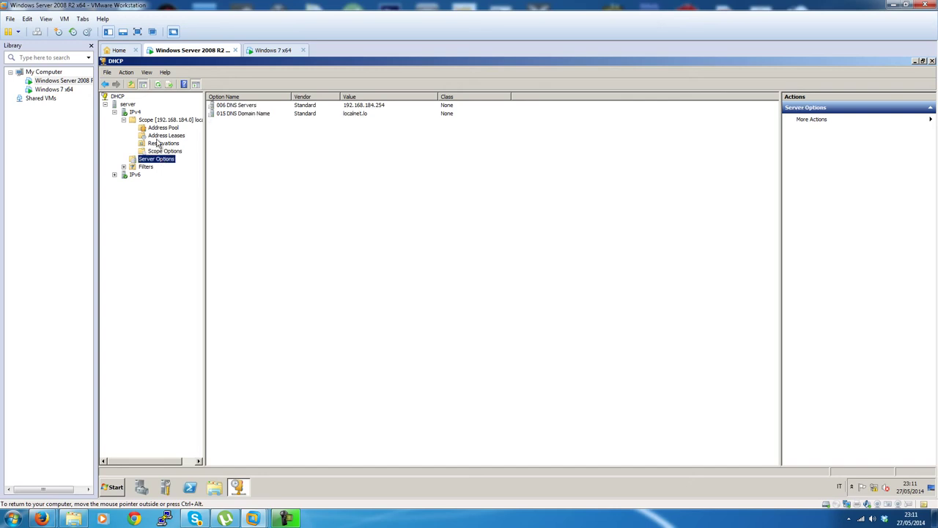
- Look at the commands available for the IPv4 node, including the one for creating a new scope
click(135, 112)
right_click(138, 111)
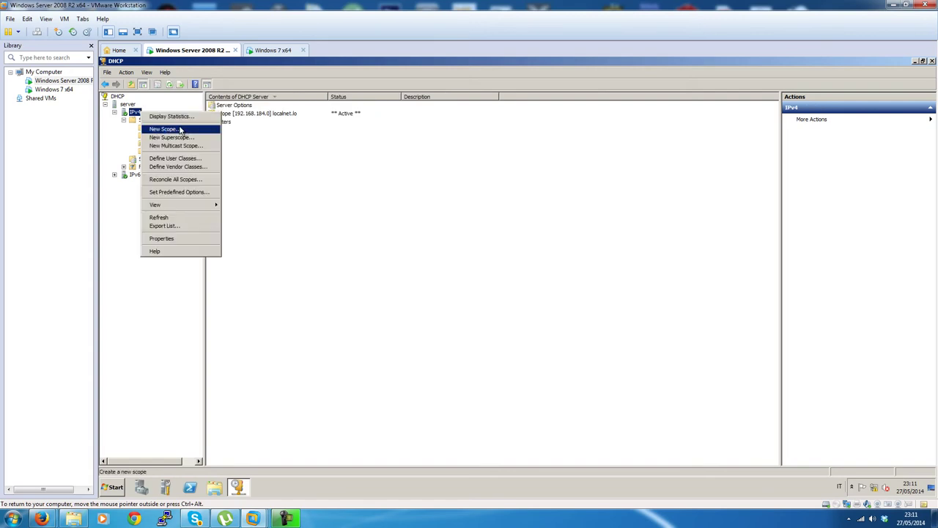
click(349, 220)
- Check the IPv4 server options against the scope options again, alternating between the two lists
click(156, 159)
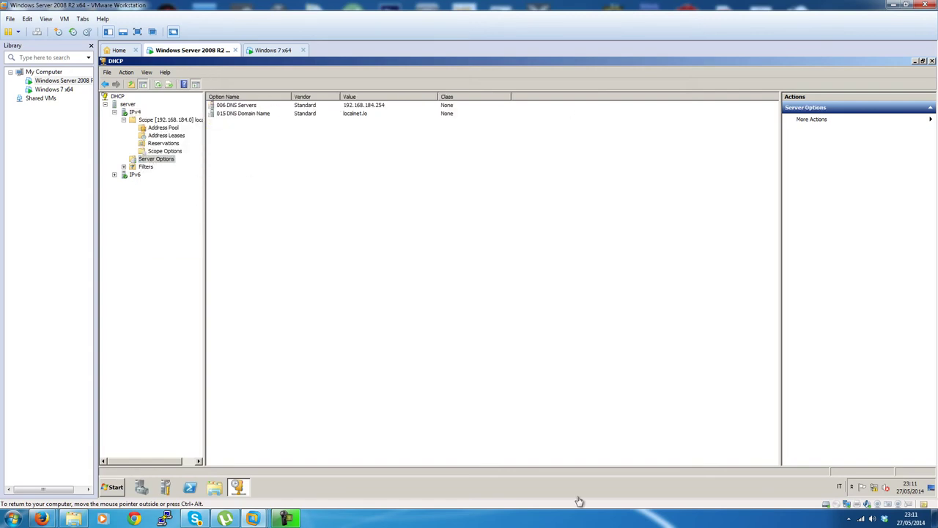
click(153, 160)
click(159, 152)
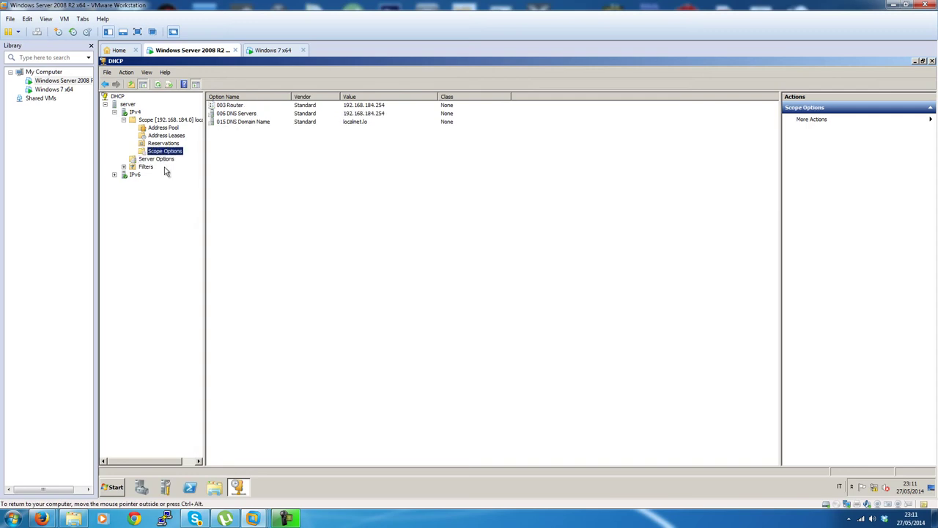
click(162, 159)
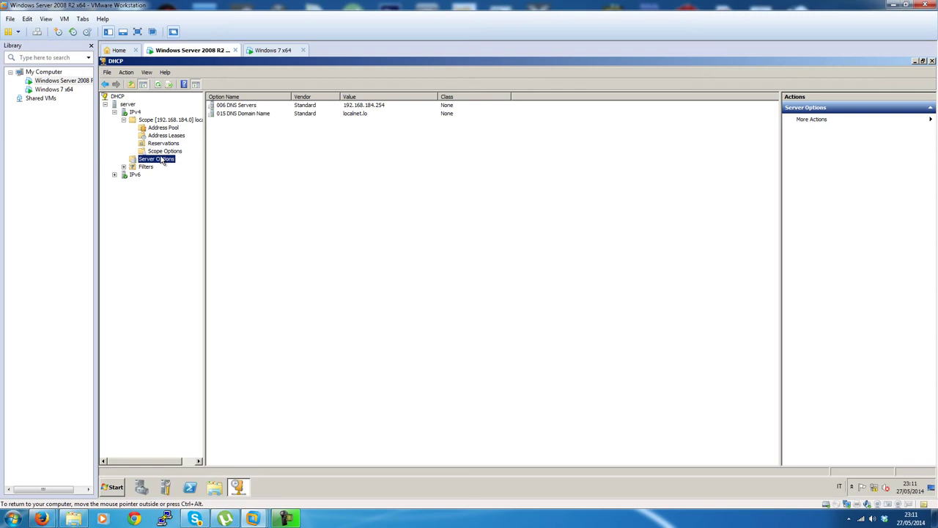
click(161, 151)
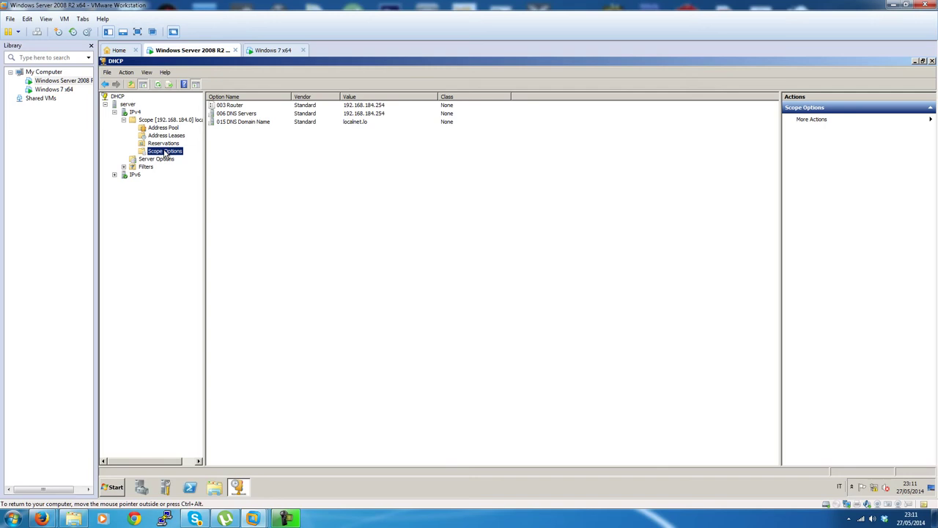
click(165, 160)
click(165, 151)
click(165, 159)
click(160, 152)
click(169, 159)
- Enable the 004 Time Server option for the scope with the IP address 192.168.184.1 and apply it
click(171, 153)
right_click(253, 147)
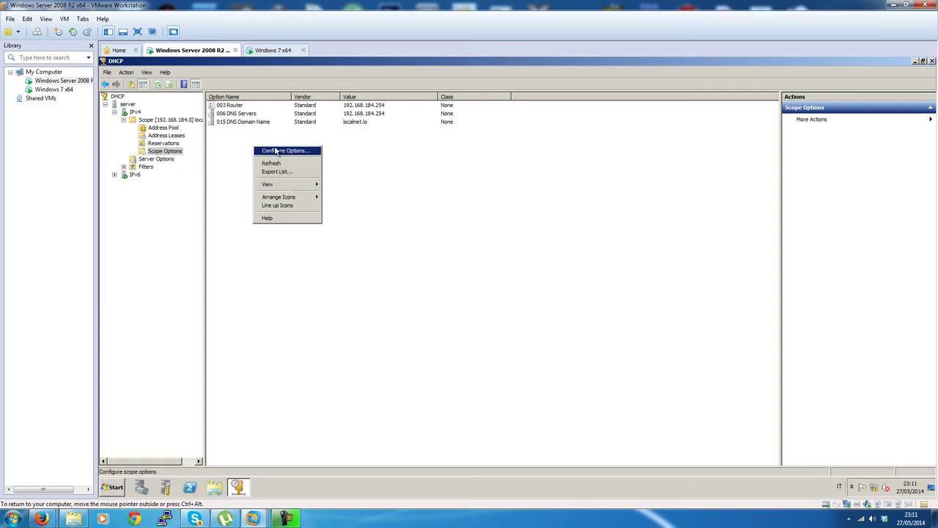
click(277, 151)
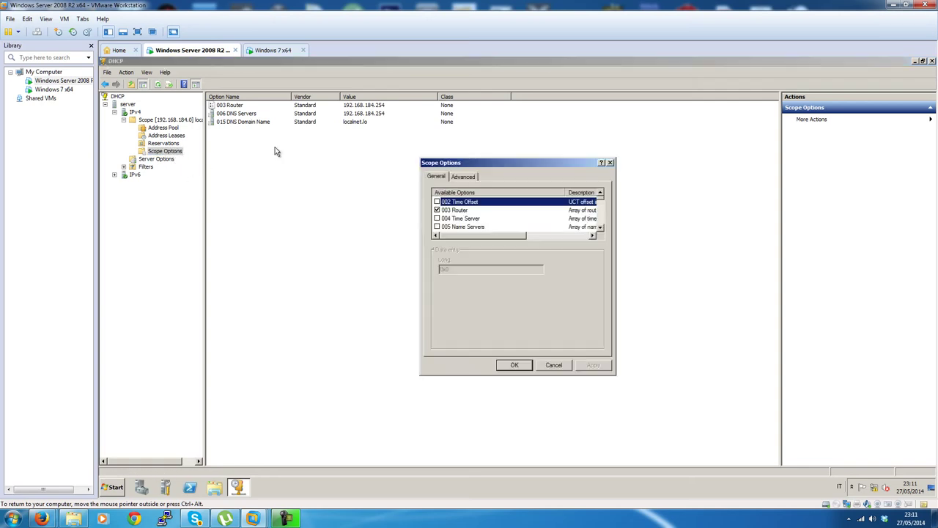
click(490, 219)
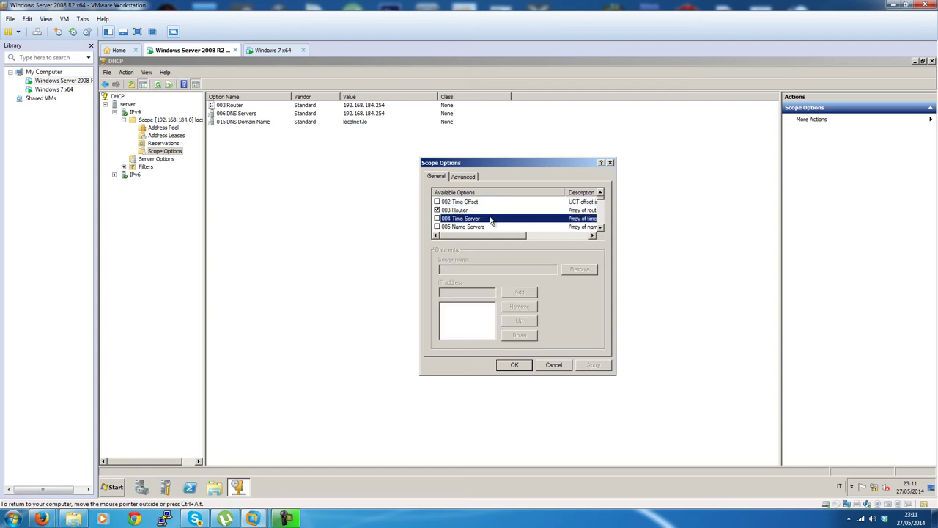
click(438, 219)
click(445, 291)
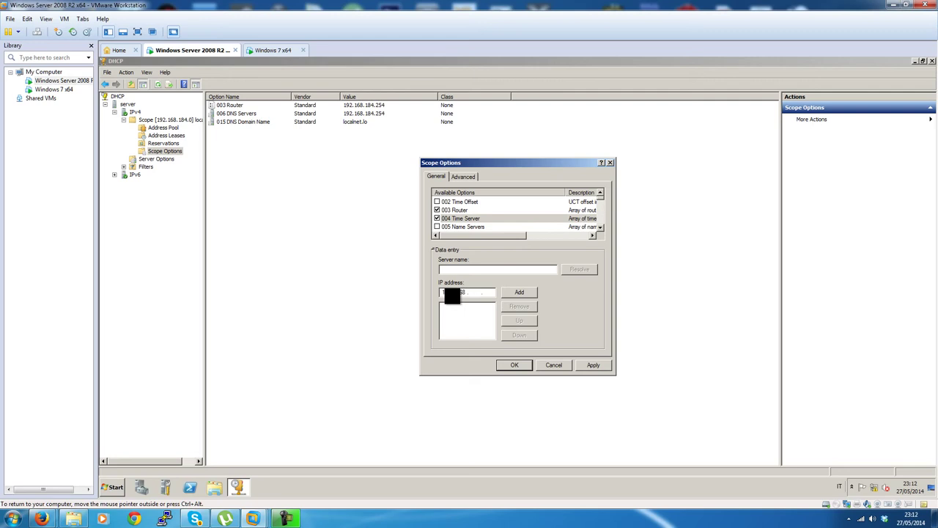
text(192 . 168 . 184 . 1)
click(514, 293)
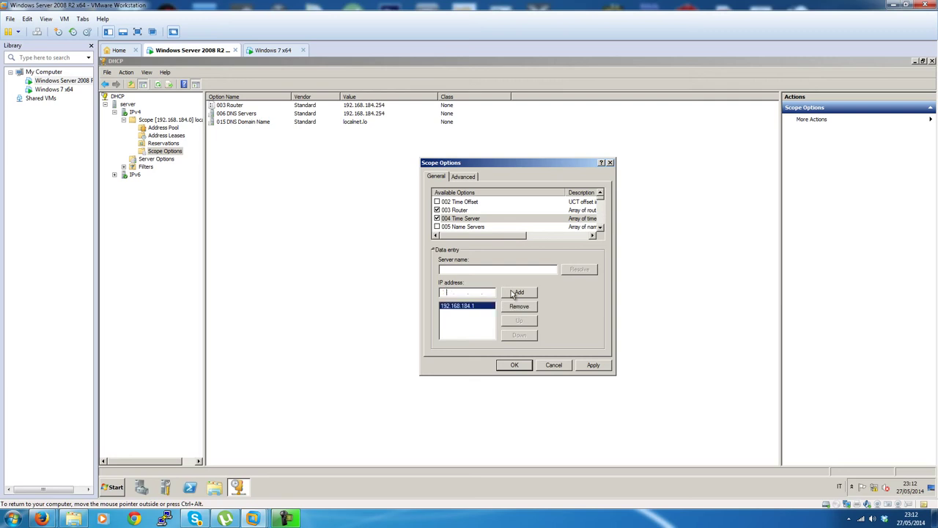
click(593, 365)
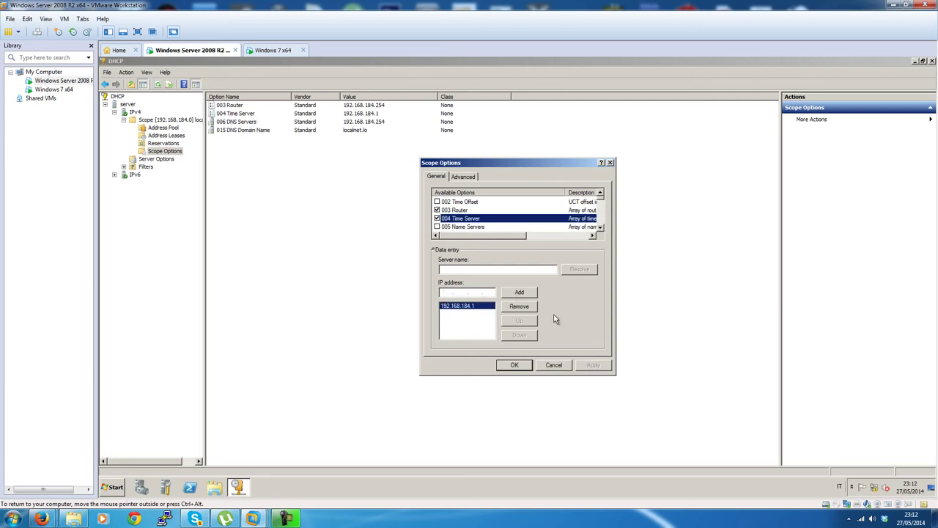
- Enable the 005 Name Servers scope option, enter 192.168.184.1 as the IP address and confirm the scope options
click(469, 226)
scroll(469, 228, down, 1)
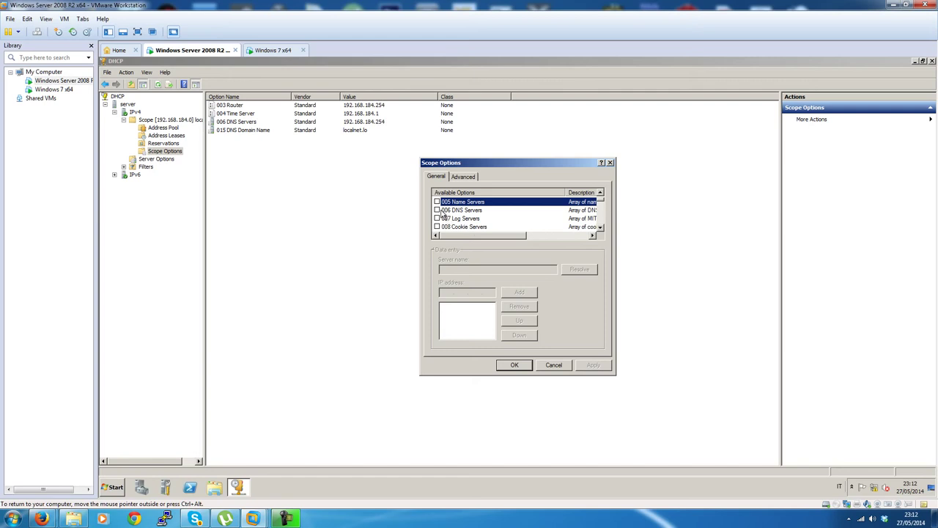
click(458, 211)
click(438, 202)
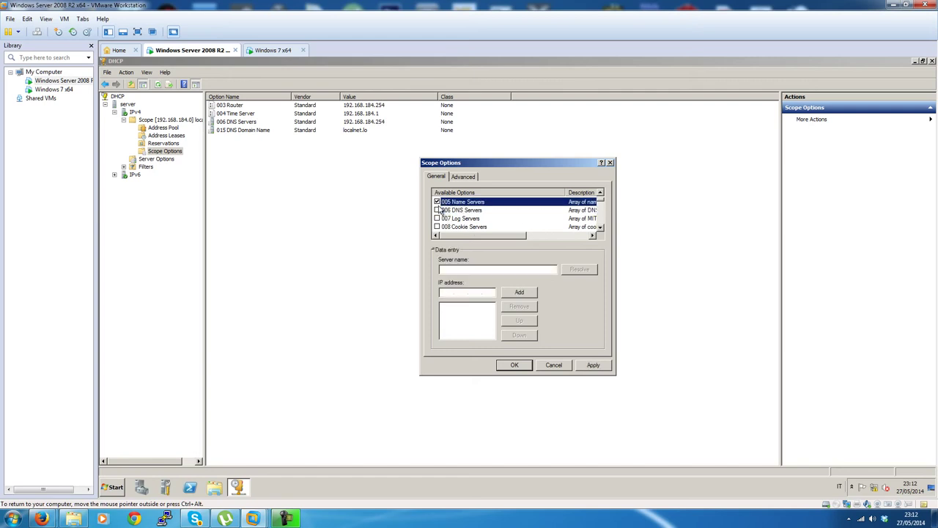
click(448, 293)
text(19)
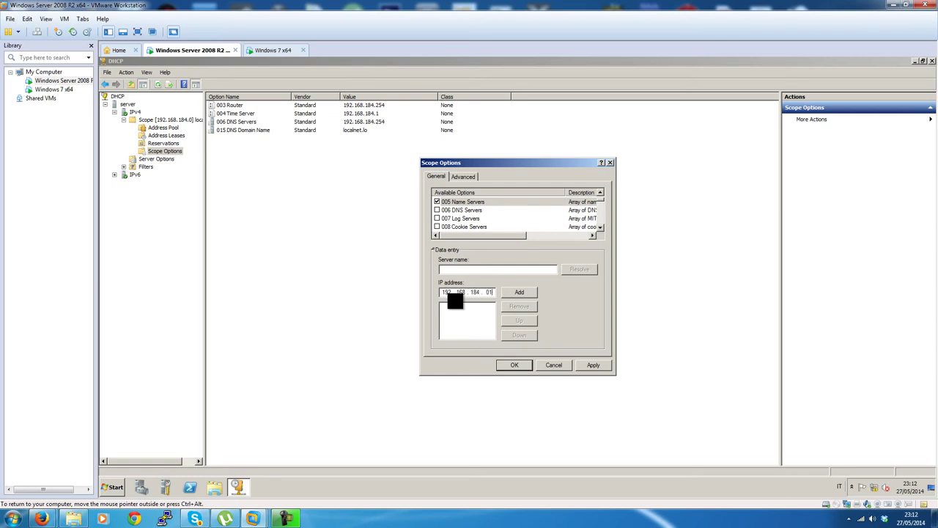
text(2.168.184.1)
key(Return)
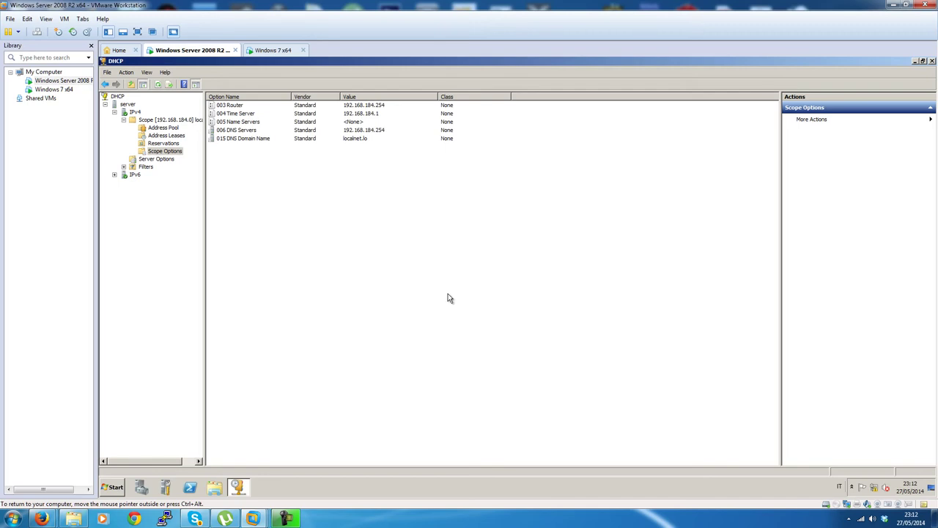
- Reopen the scope options configuration, enable 006 DNS Servers with the IP address 192.168.184.1, accepting it despite validation, and apply it
right_click(448, 293)
click(481, 299)
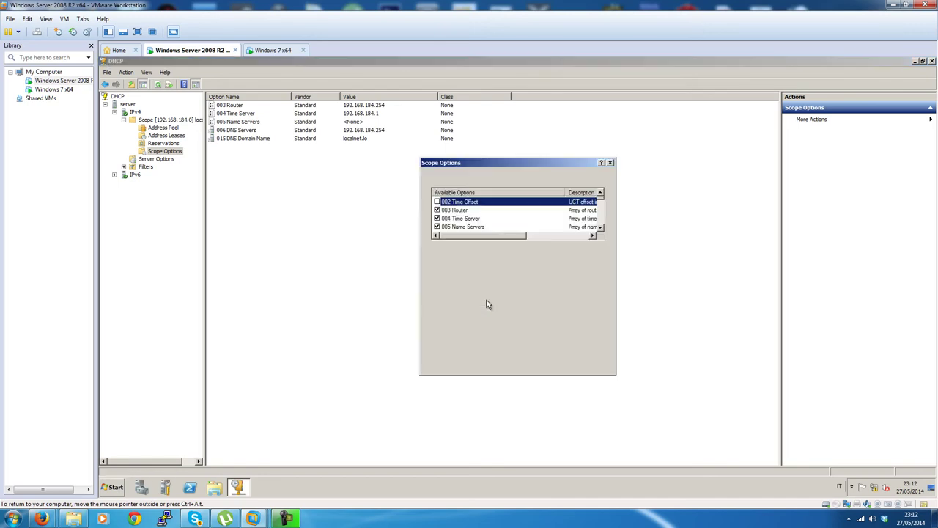
scroll(473, 218, down, 1)
click(474, 211)
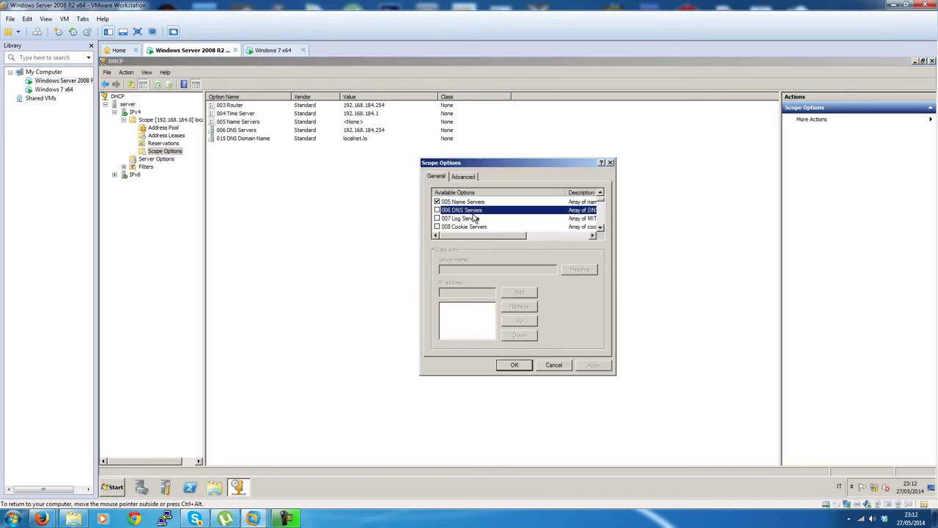
click(437, 211)
click(449, 293)
text(192 . 168 . 184 . 1)
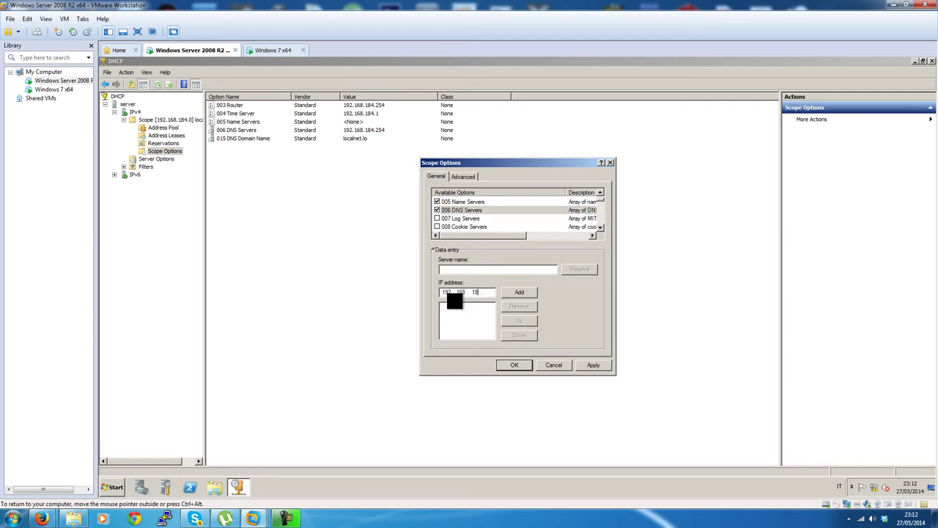
click(519, 292)
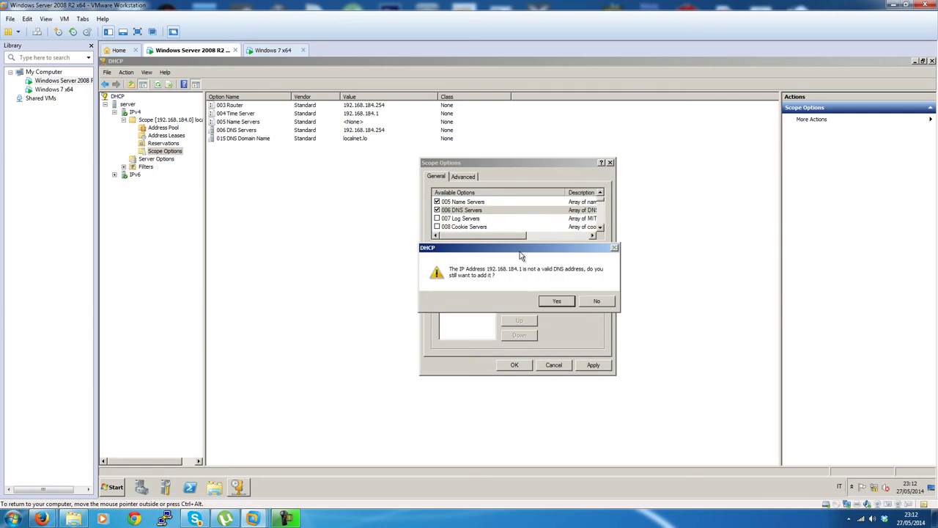
click(558, 302)
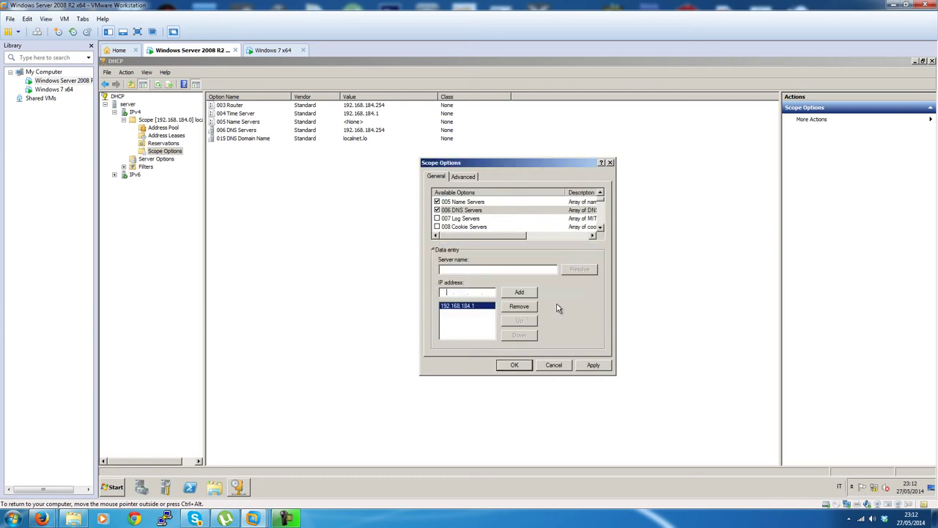
click(601, 367)
- Enable the 007 Log Servers scope option and add 192.168.184.1 as its server address
click(485, 221)
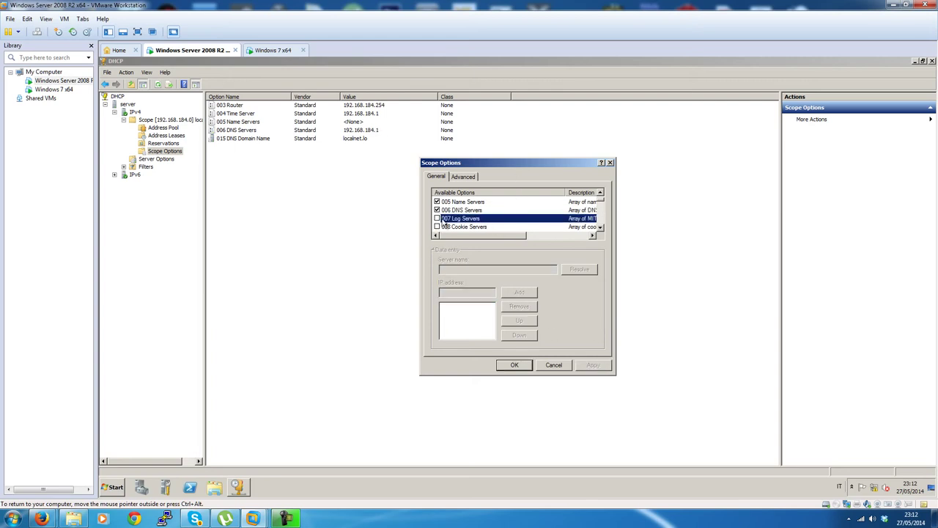
click(438, 218)
click(451, 293)
text(192 . 168 . 184 . )
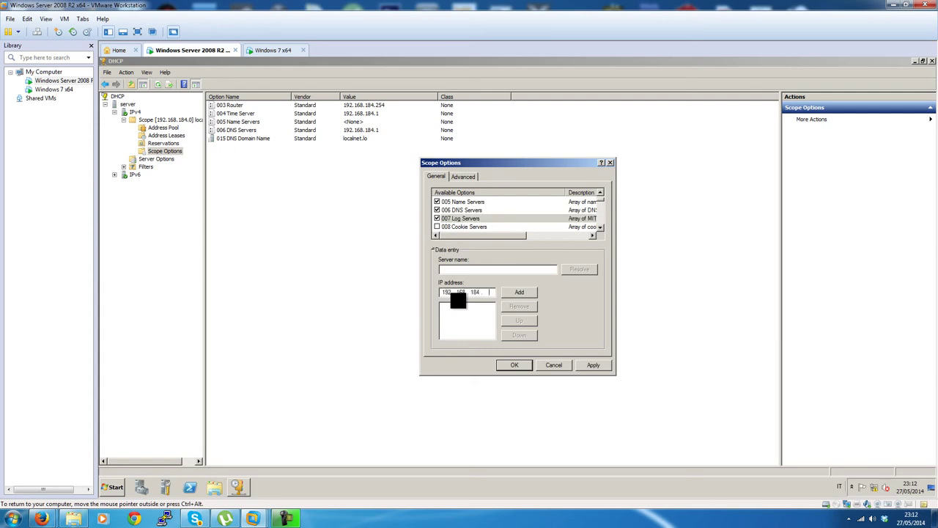
text(1)
click(534, 298)
- Enable the 008 Cookie Servers scope option and add the server's IP address to it
click(496, 229)
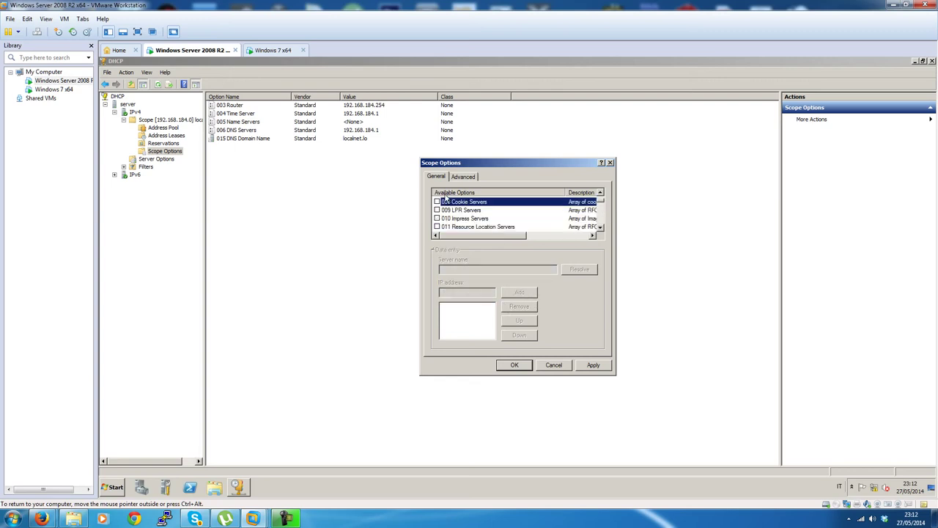
click(437, 201)
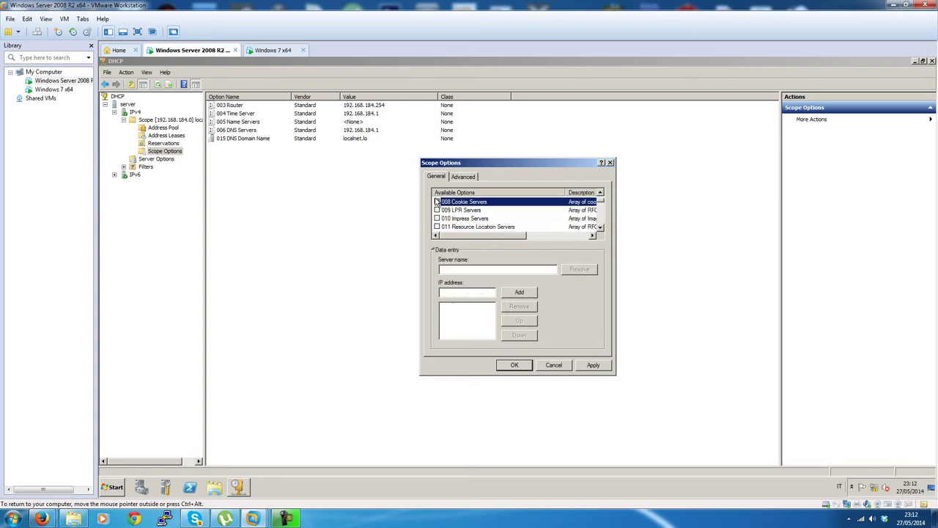
click(444, 291)
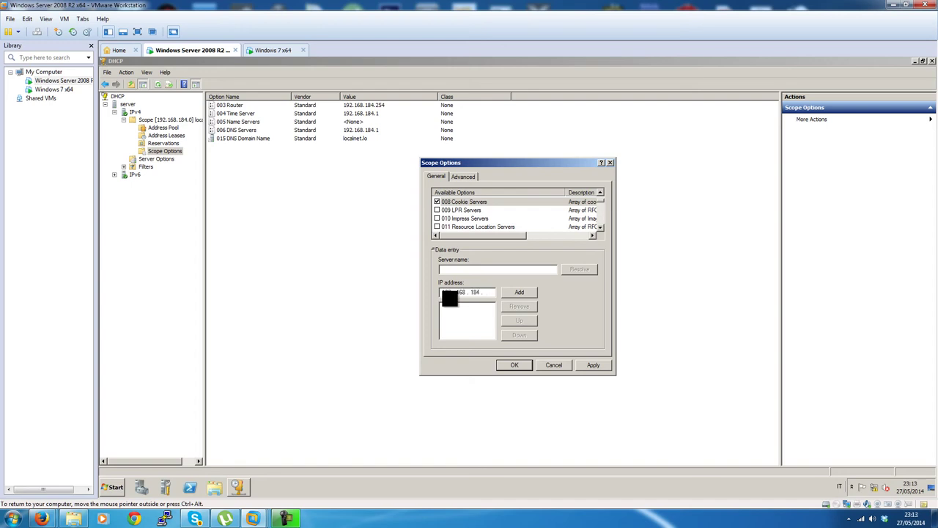
click(519, 293)
- Enable the 011 Resource Location Servers scope option and add the server's IP address to it
click(475, 212)
scroll(475, 214, down, 1)
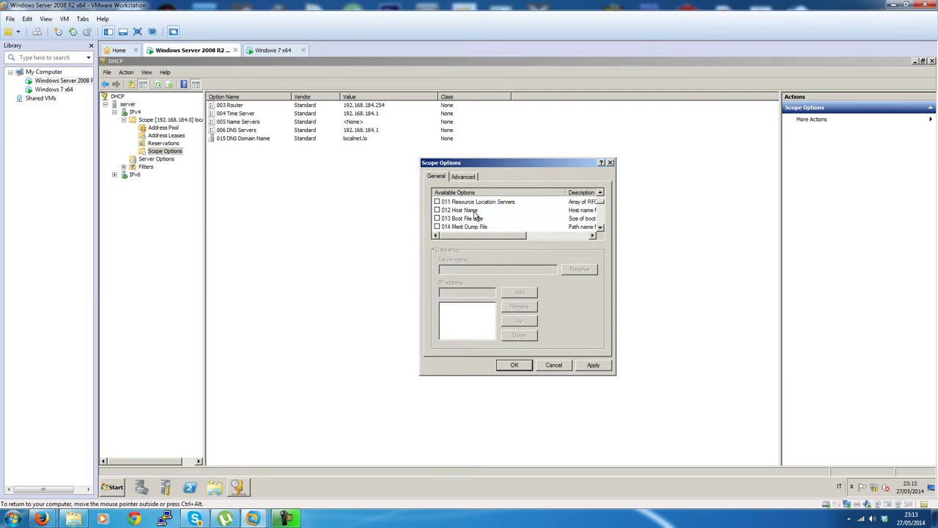
scroll(475, 214, up, 1)
click(492, 228)
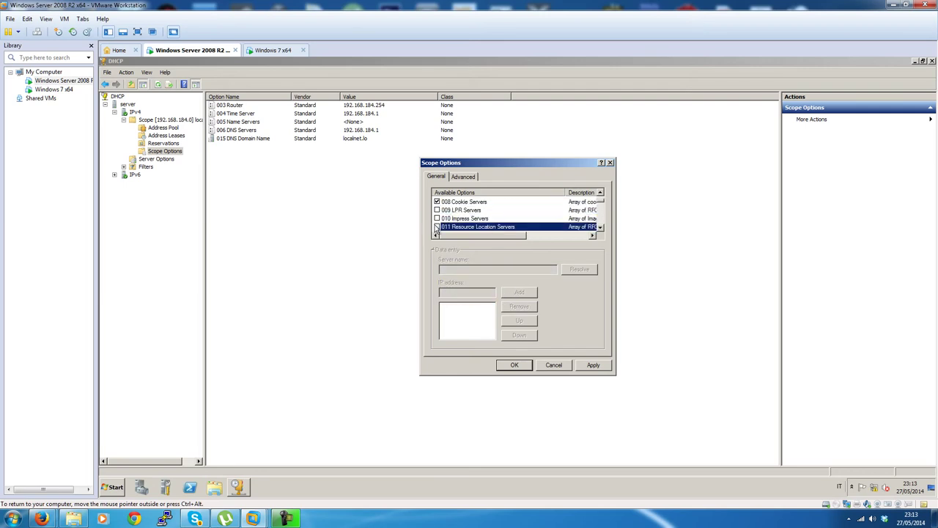
click(437, 228)
click(448, 292)
text(19)
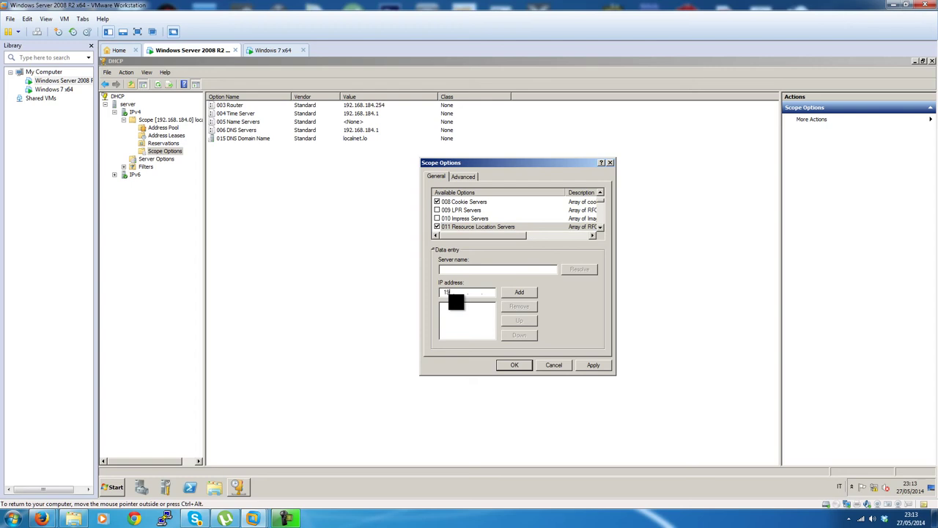
text(2.168.1)
click(519, 293)
- Examine the 012 Host Name, 013 Boot File Size and 014 Merit Dump File scope options
click(517, 228)
scroll(516, 229, down, 1)
click(499, 212)
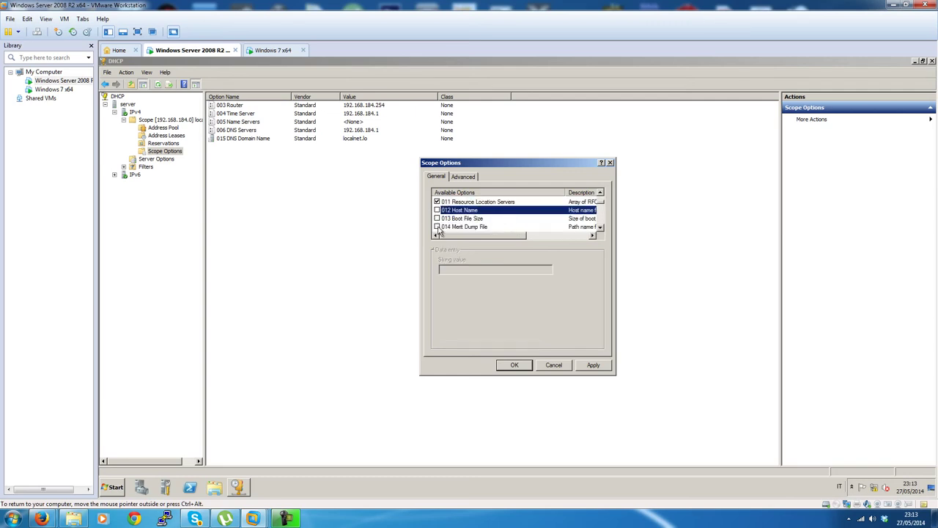
drag(465, 236, 424, 221)
click(461, 220)
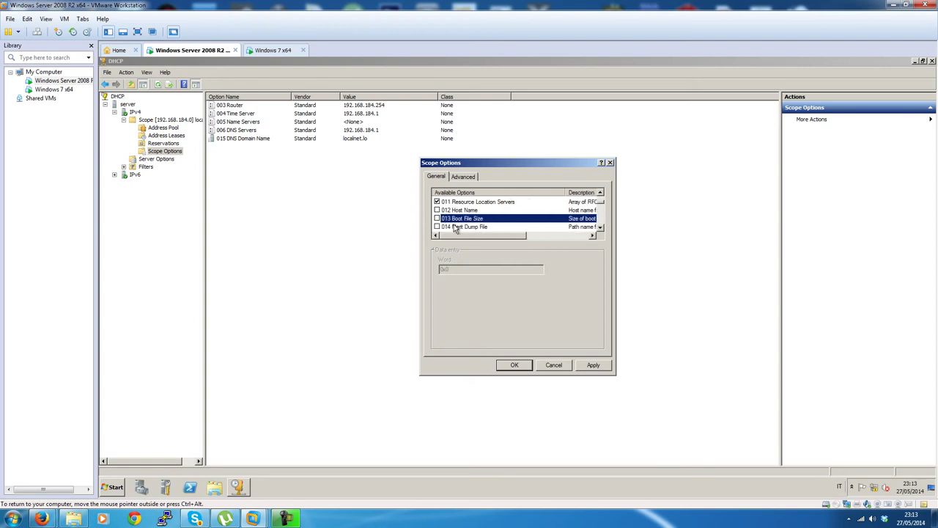
scroll(485, 220, down, 1)
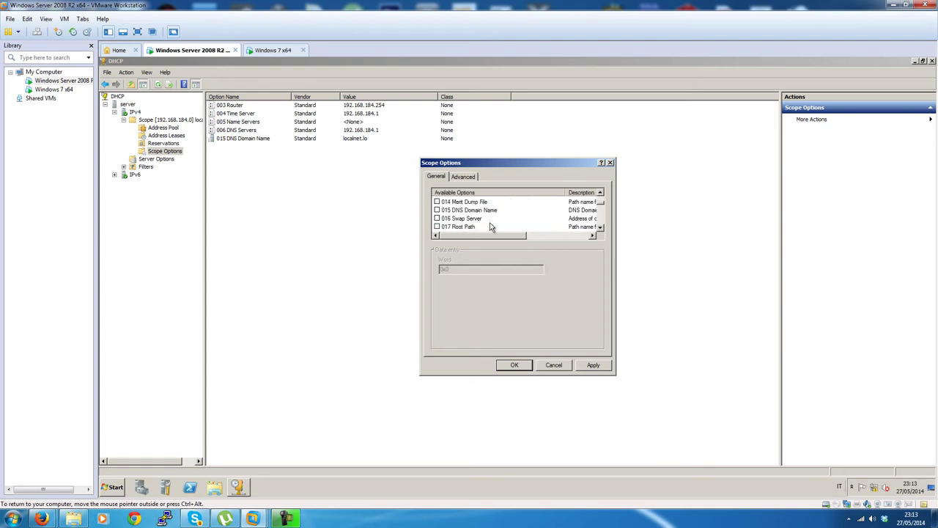
key(Down)
key(Down)
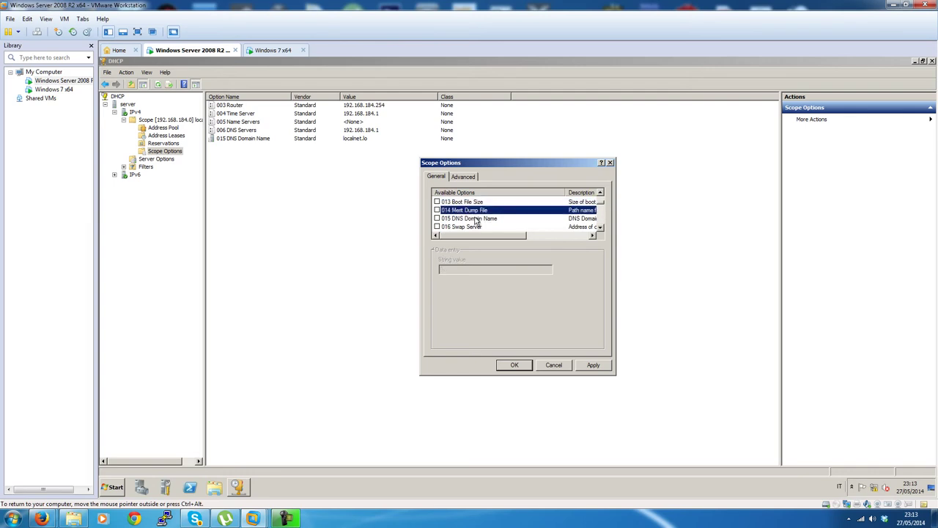
- Enable the 015 DNS Domain Name scope option and set its string value to localnet.lo
click(437, 218)
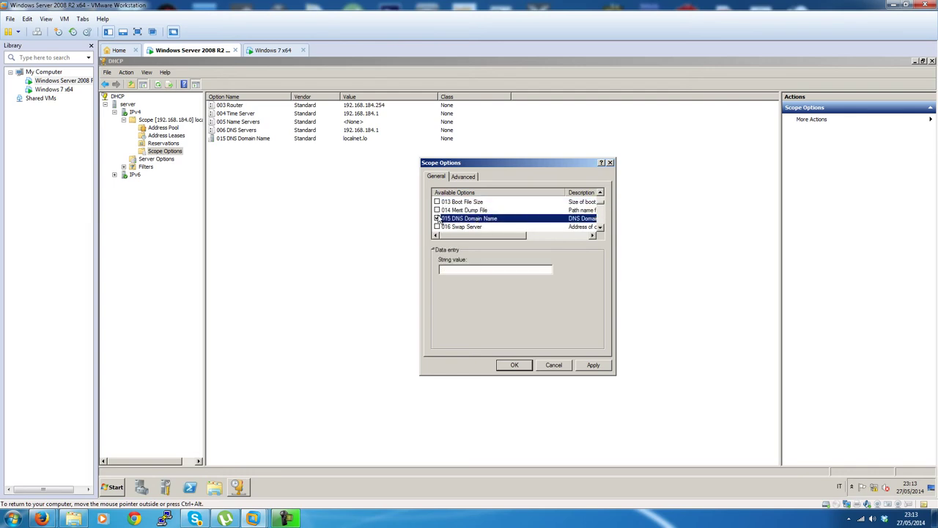
click(475, 270)
text(localnet.lo)
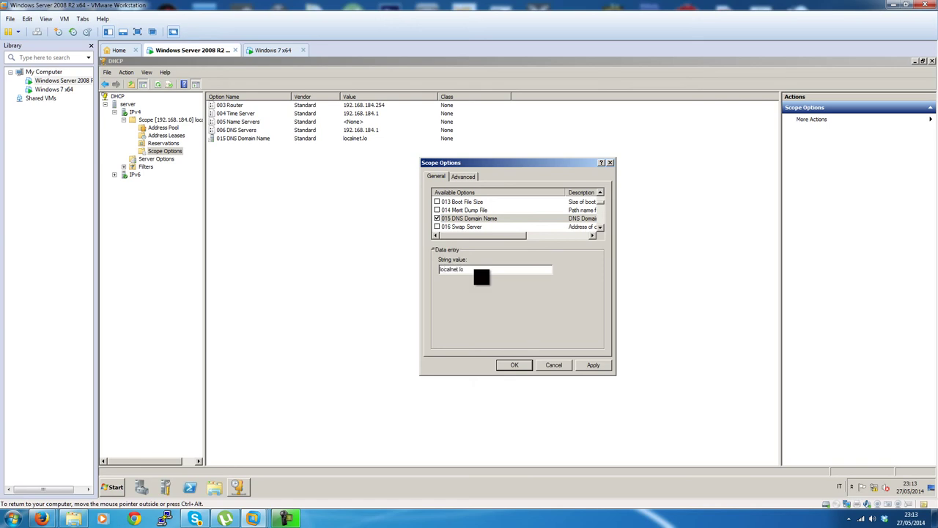
- Examine the 016 Swap Server, 017 Root Path and 018 Extensions Path scope options, including the Swap Server description
click(514, 228)
drag(518, 233, 553, 239)
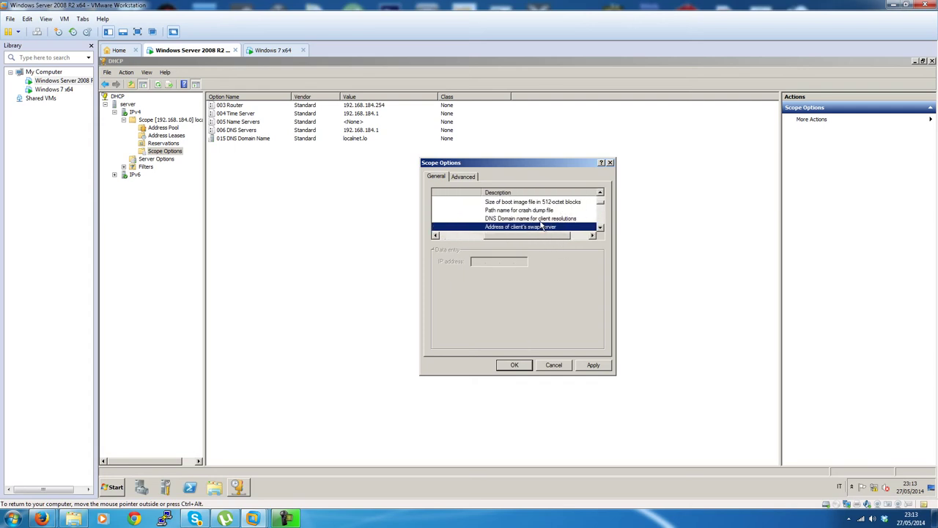
drag(542, 237, 499, 237)
click(472, 219)
click(473, 228)
scroll(473, 228, down, 1)
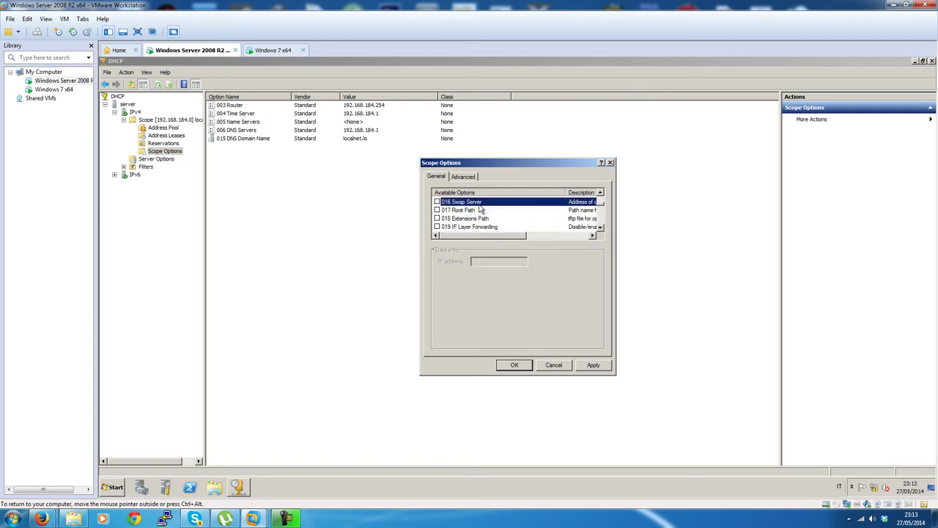
click(483, 210)
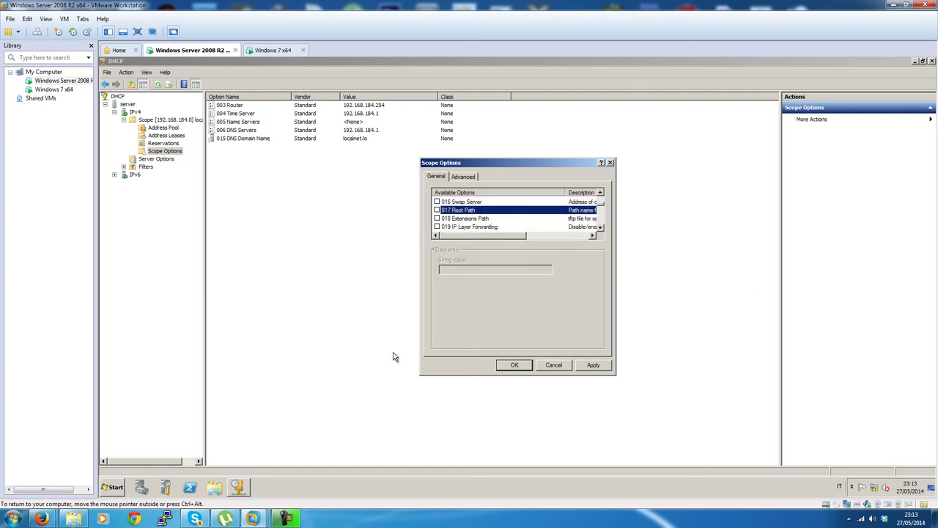
click(473, 220)
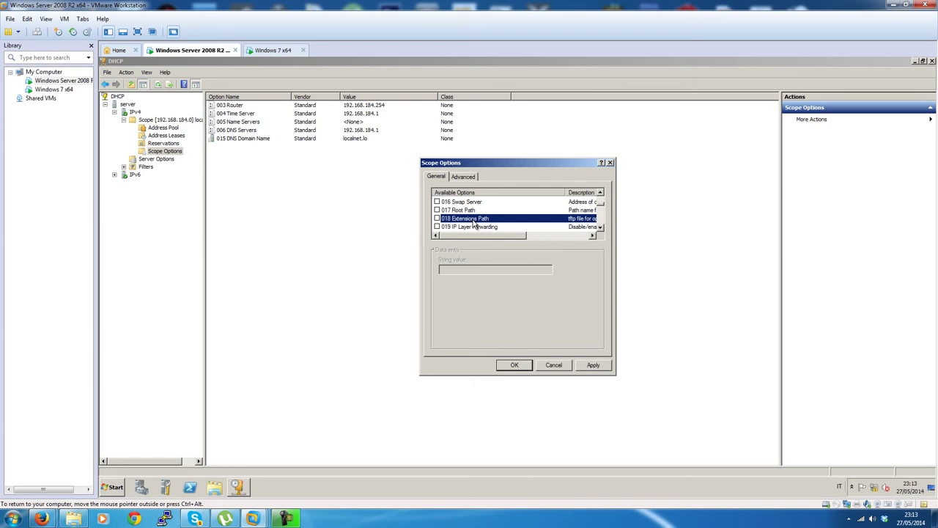
- Examine the scope options from 019 IP Layer Forwarding through 024 Path MTU Aging Timeout
scroll(474, 226, down, 1)
scroll(475, 223, up, 1)
click(483, 227)
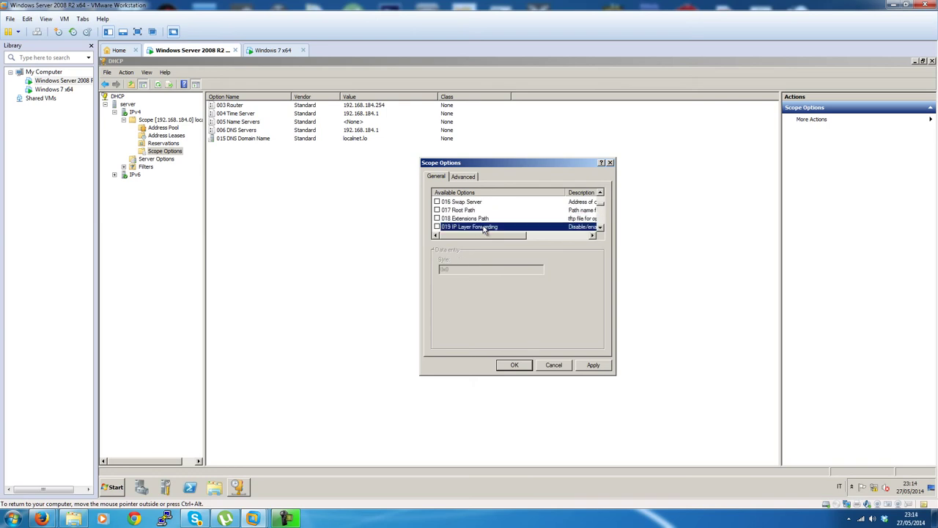
scroll(484, 229, down, 1)
click(489, 210)
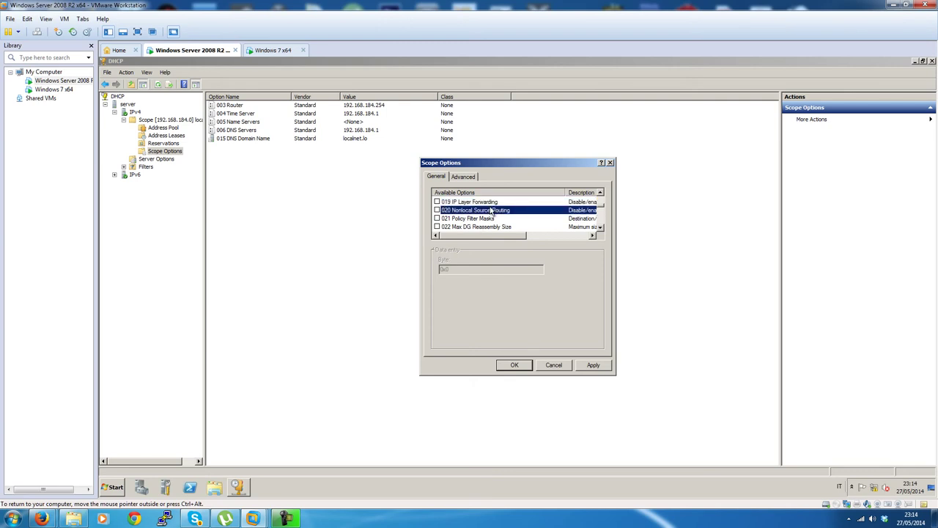
click(505, 219)
scroll(505, 220, down, 1)
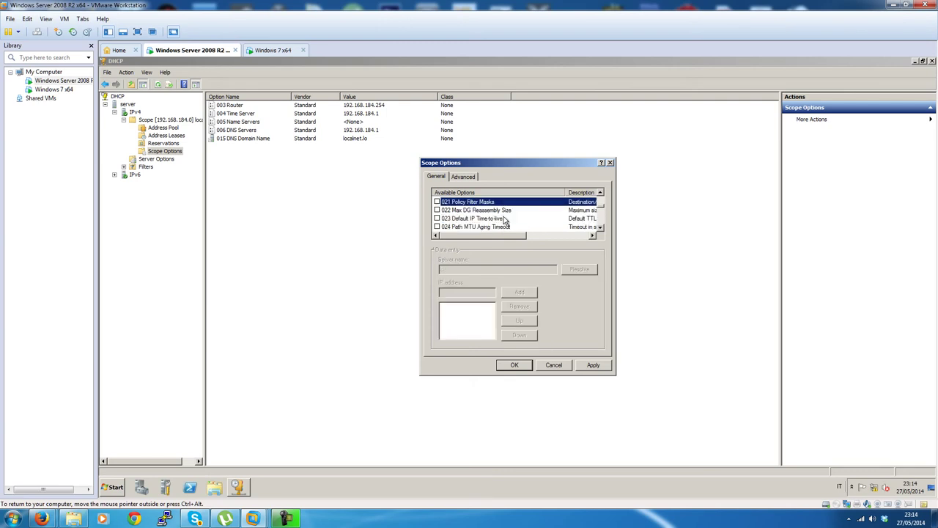
click(505, 218)
click(506, 228)
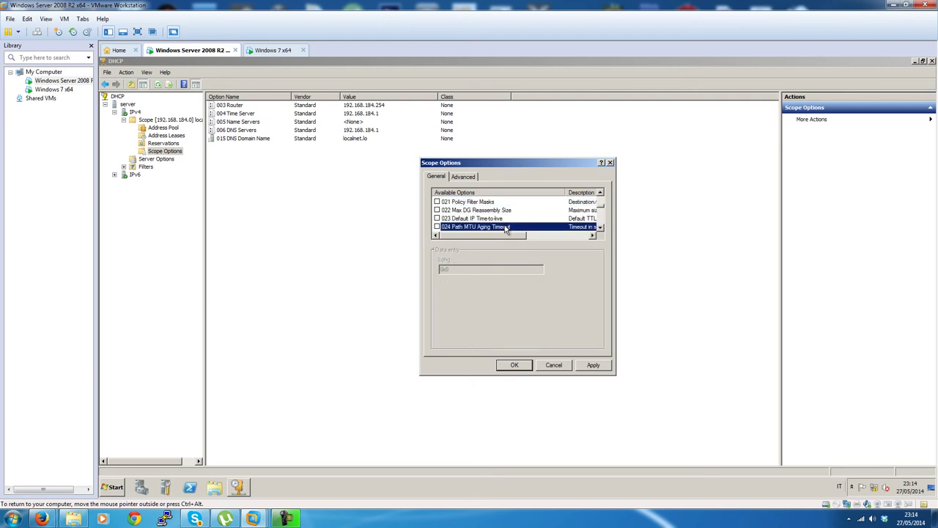
- Examine the scope options that follow 024, including 027 All subnets are local and 028 Broadcast Address
scroll(470, 225, down, 1)
click(483, 210)
click(498, 219)
scroll(469, 224, down, 1)
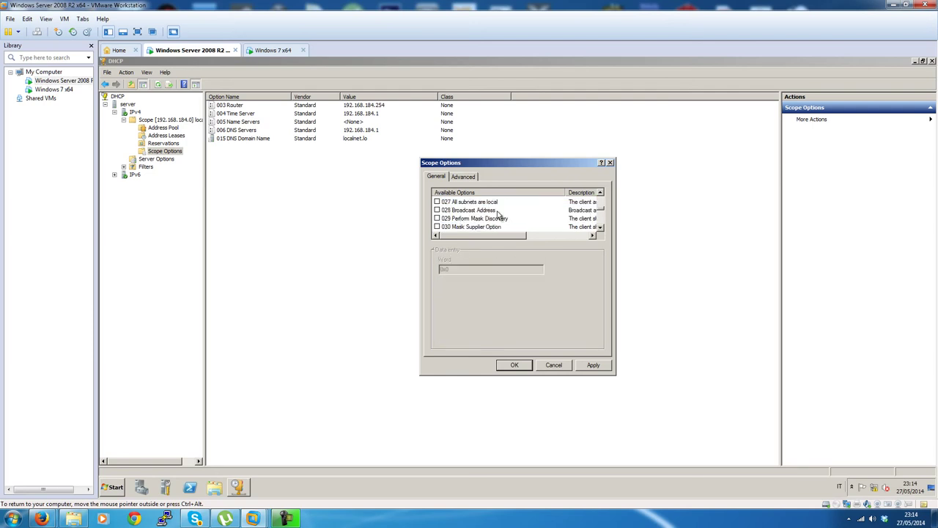
click(492, 211)
click(485, 205)
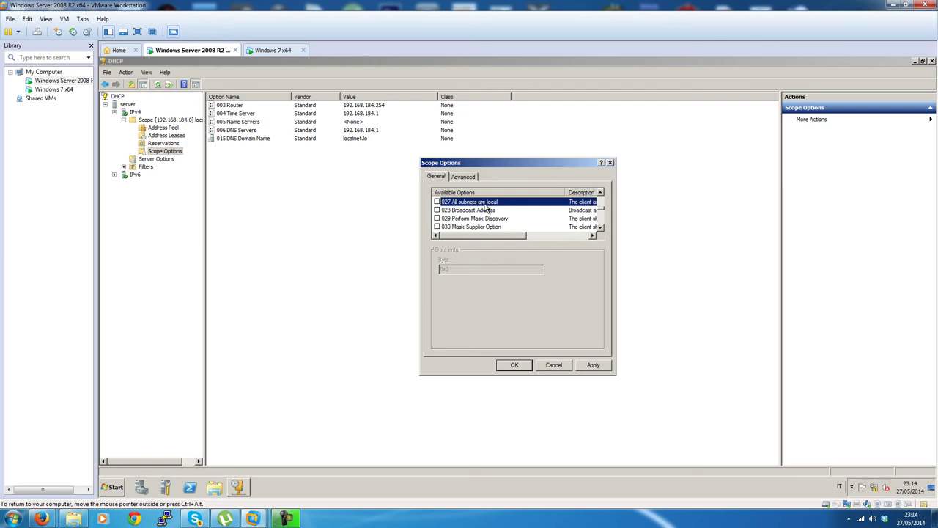
- Review the remaining scope options, including 067 Bootfile Name, and save the configured scope options
scroll(492, 218, down, 12)
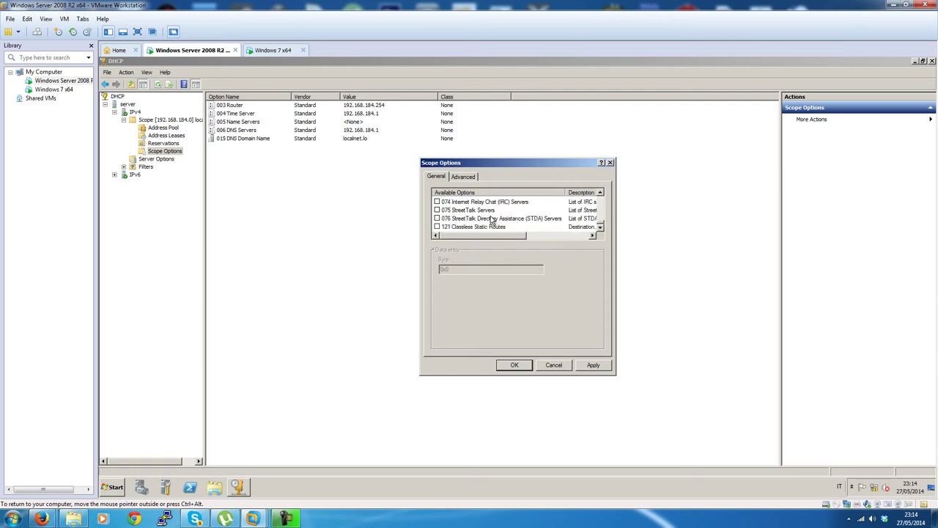
scroll(489, 221, up, 3)
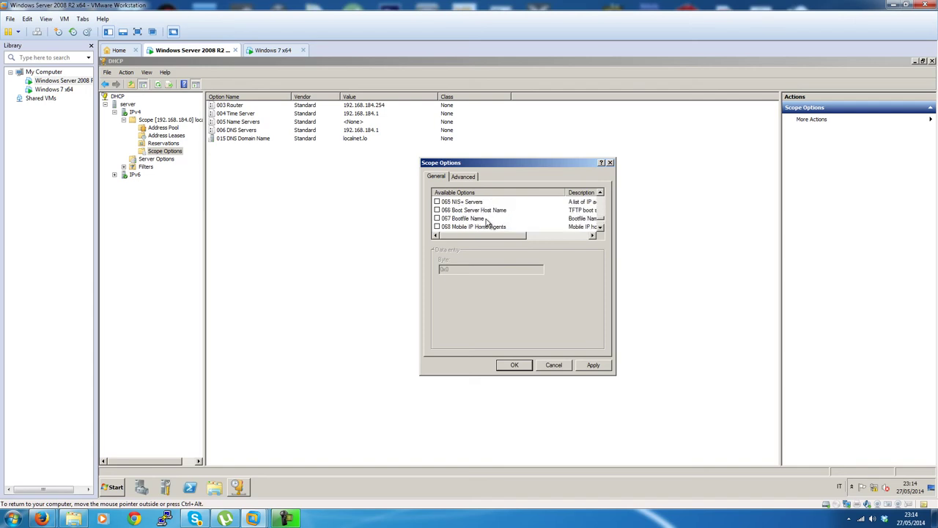
scroll(487, 222, up, 1)
scroll(488, 223, down, 1)
click(474, 211)
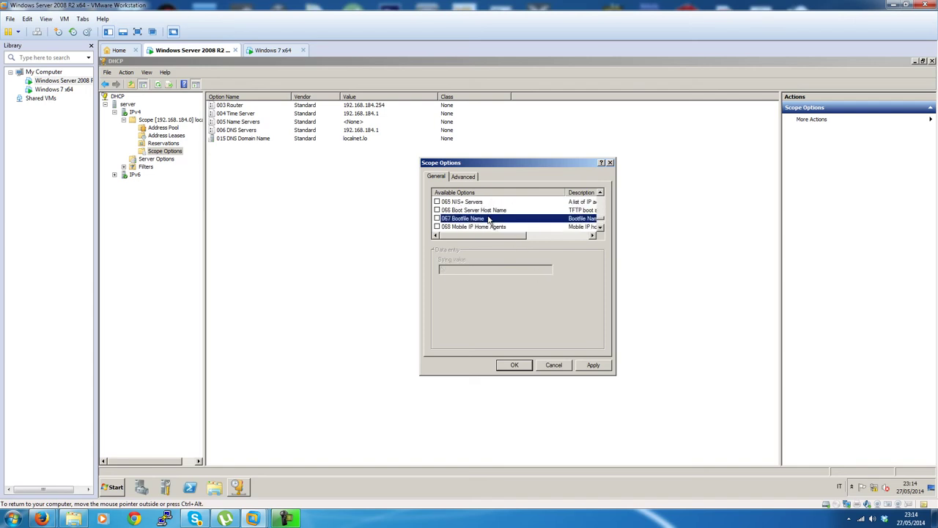
click(525, 367)
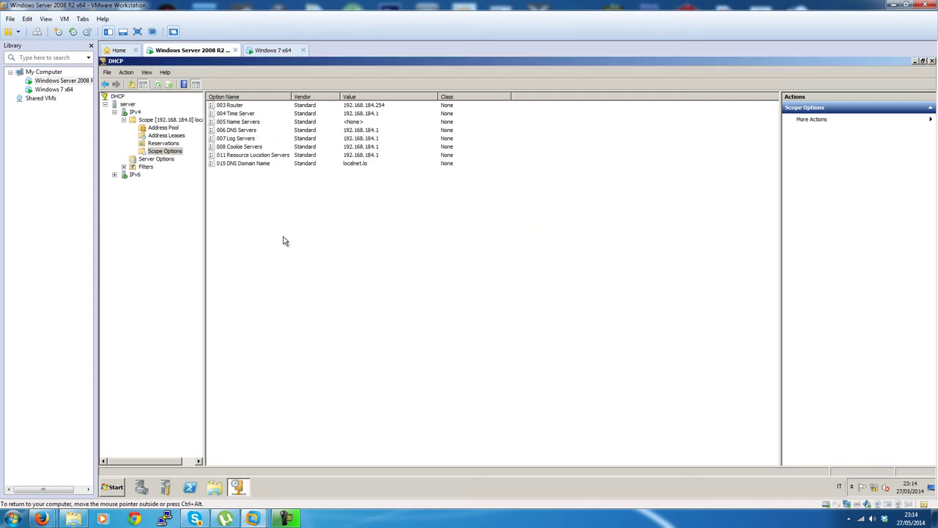
key(ctrl+a)
click(301, 293)
key(ctrl+a)
click(404, 332)
drag(409, 296, 283, 101)
click(412, 295)
click(347, 123)
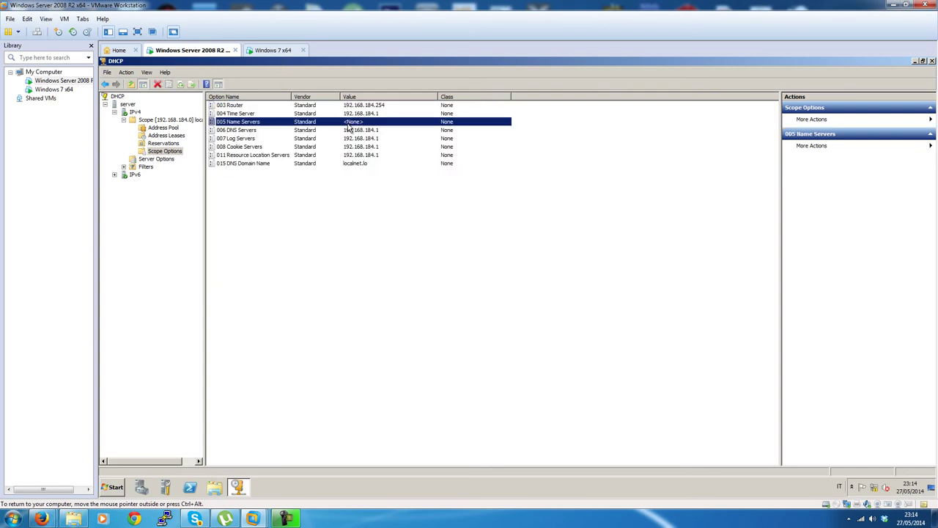
double_click(347, 124)
click(446, 295)
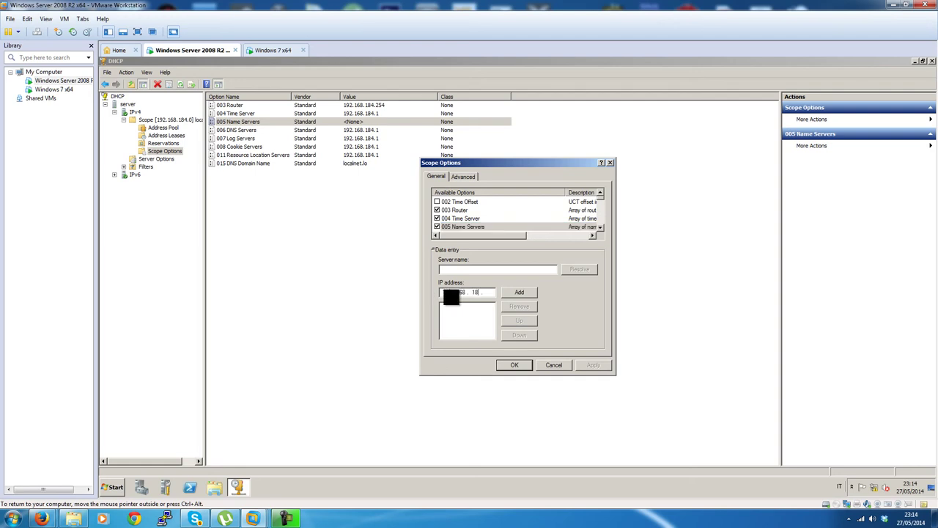
key(Escape)
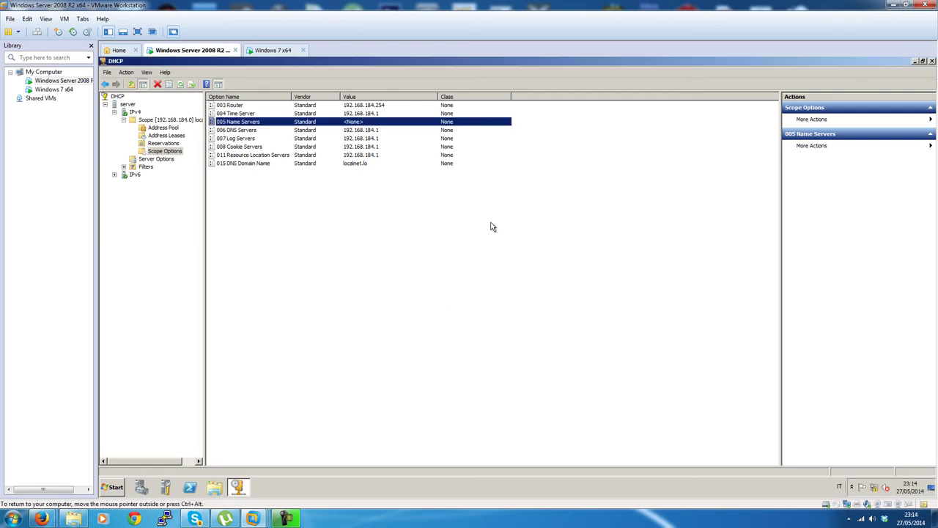
right_click(447, 124)
click(464, 150)
key(Escape)
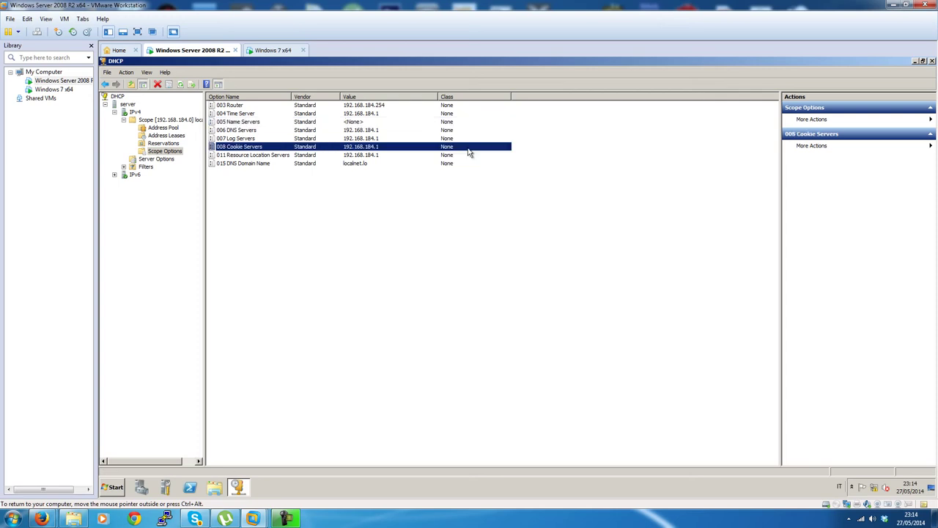
click(454, 131)
click(447, 115)
- Add the IP address 192.168.184.1 to the 005 Name Servers scope option and save it
right_click(461, 121)
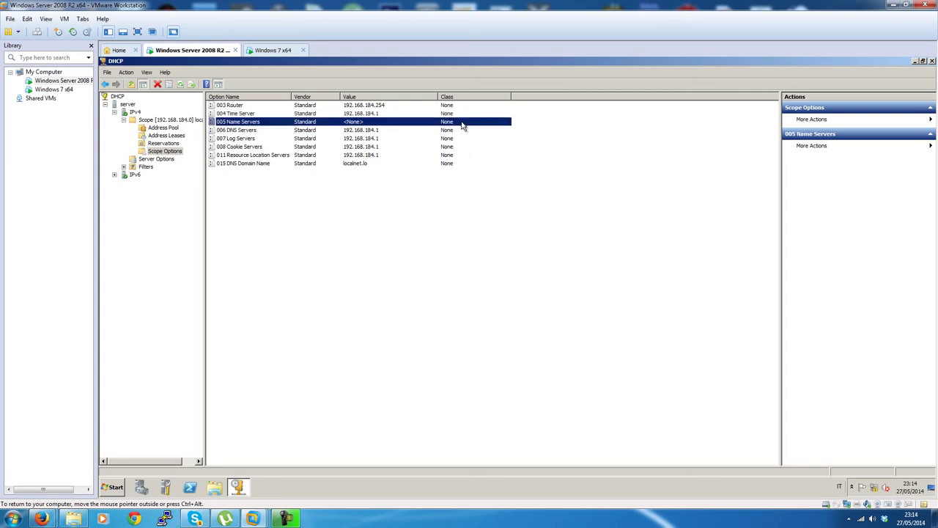
click(484, 148)
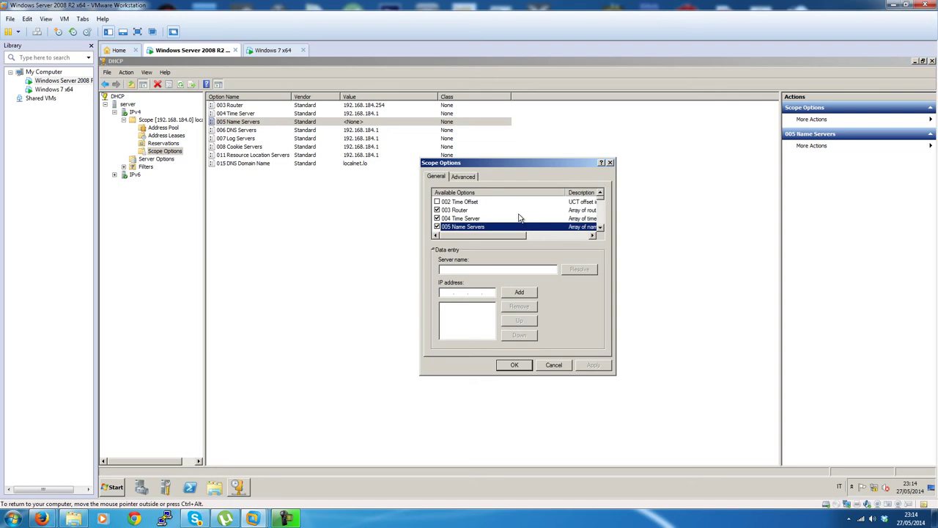
click(450, 293)
text(192 . 168 . 184 . 1)
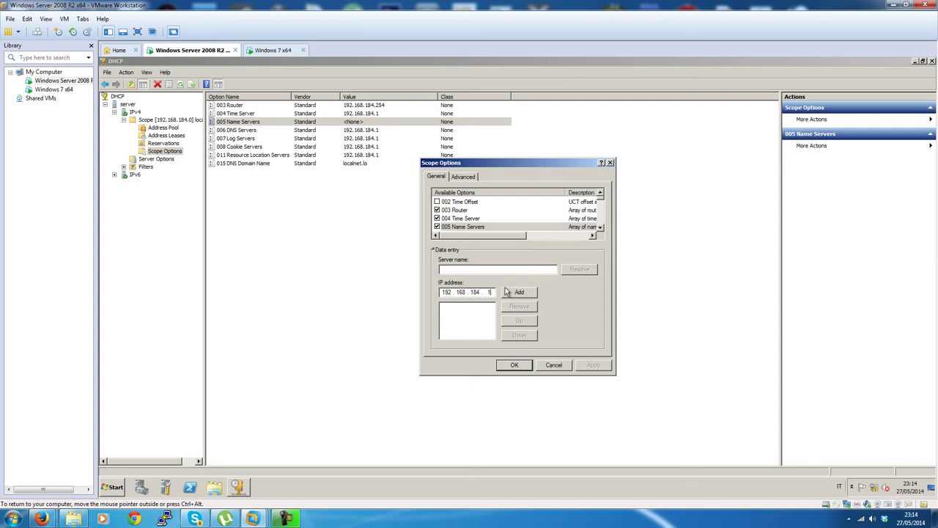
click(519, 293)
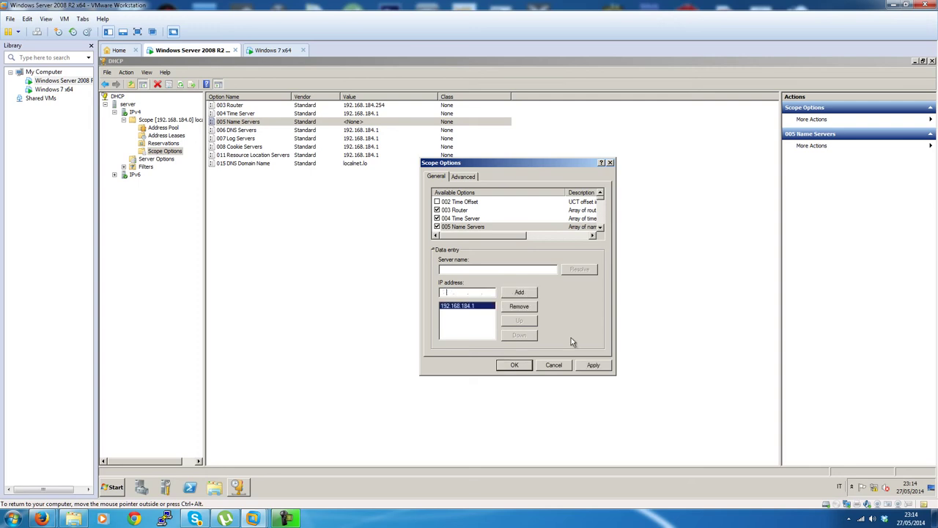
text(1)
click(593, 366)
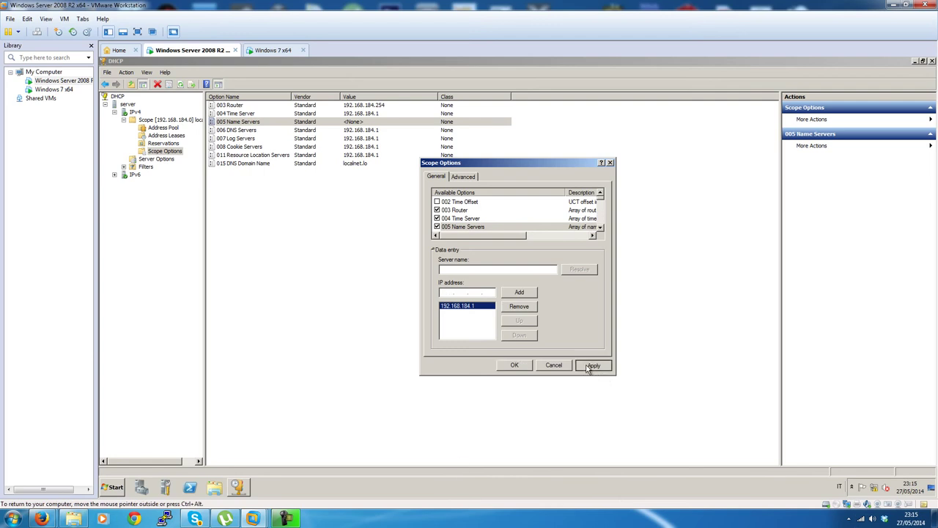
click(515, 365)
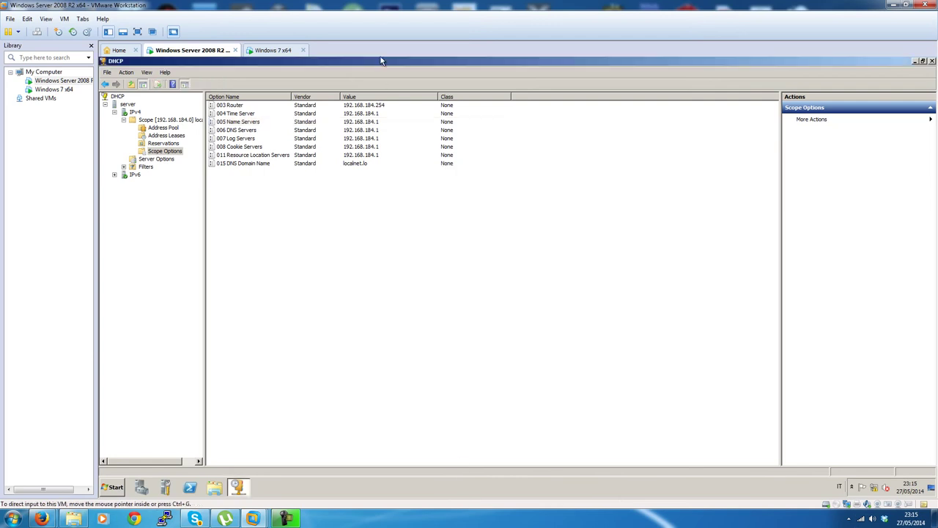
click(390, 115)
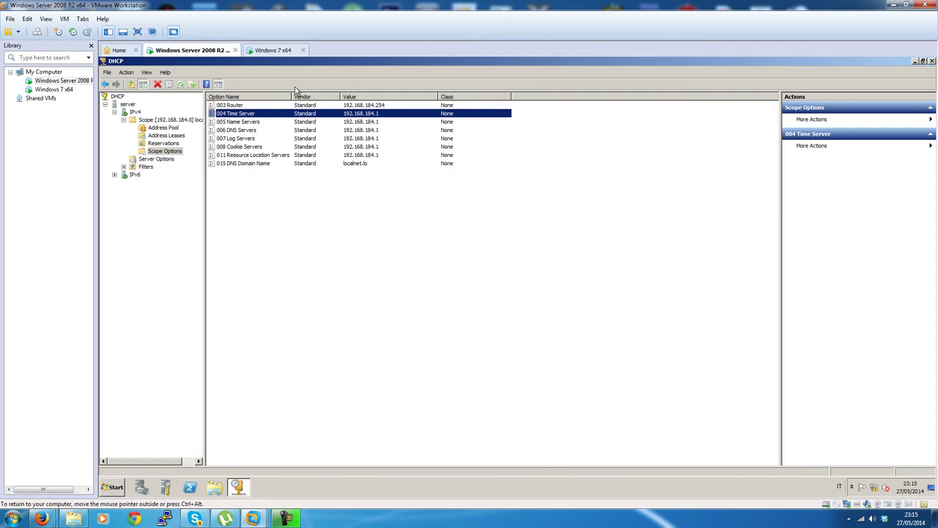
- Switch to the Windows 7 x64 virtual machine and enable its local area network connection
click(271, 51)
right_click(355, 193)
click(380, 202)
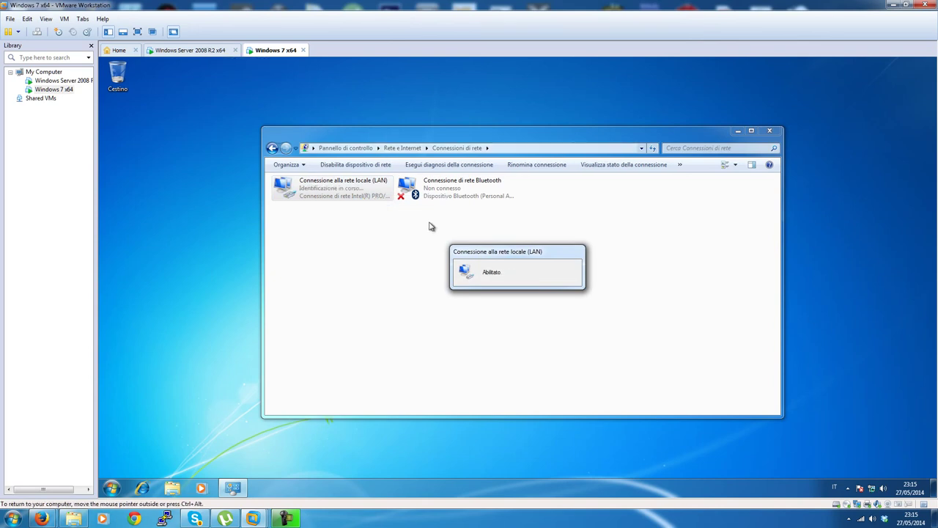
- Check the IP details in the LAN connection's status, closing the details and dismissing the Windows activation notification
right_click(328, 194)
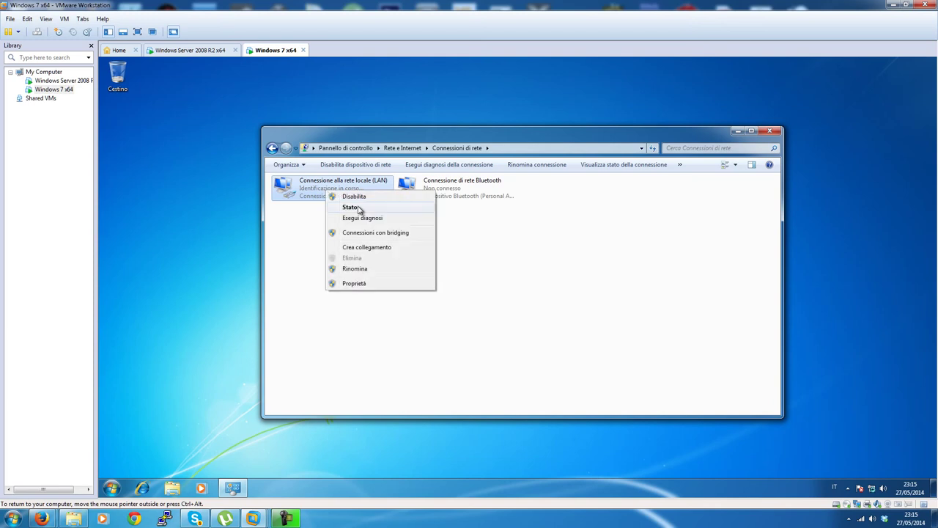
click(353, 208)
click(464, 268)
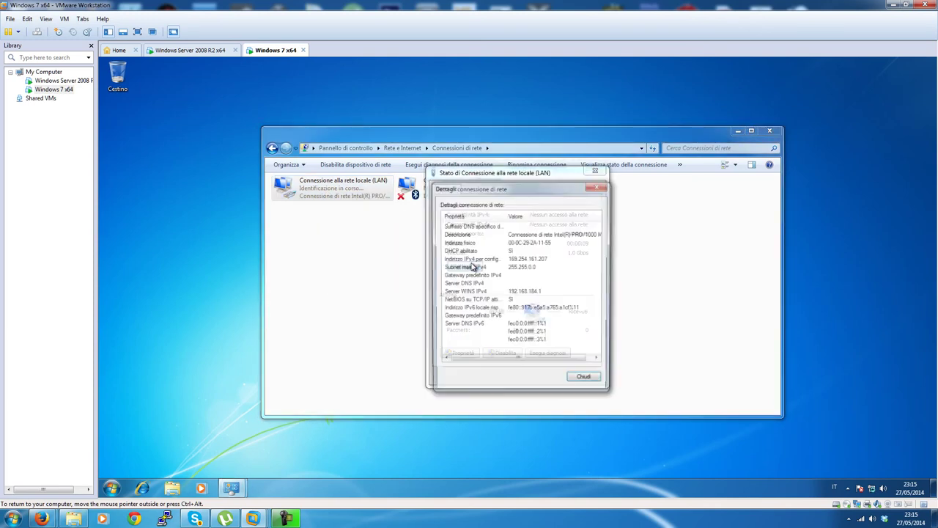
click(586, 380)
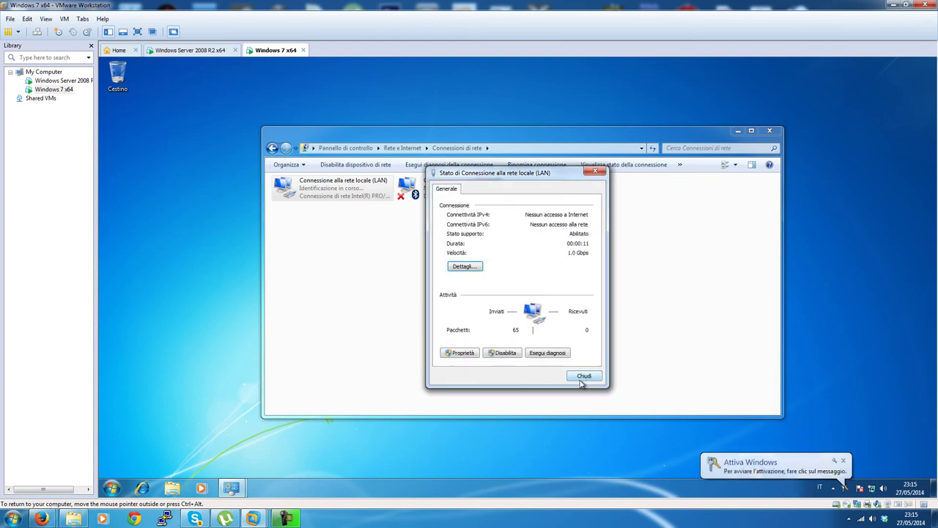
click(843, 460)
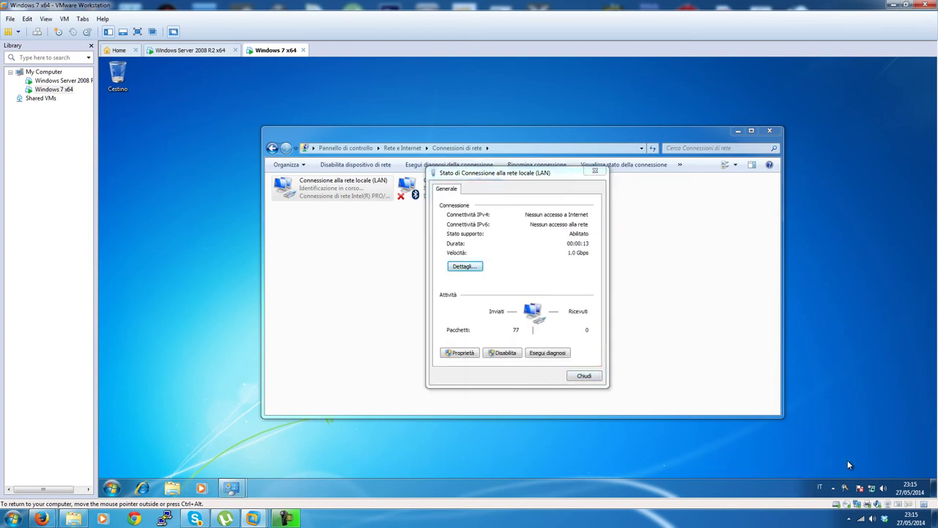
- Switch to the Windows Server 2008 R2 virtual machine and refresh the DHCP scope's address leases
click(213, 52)
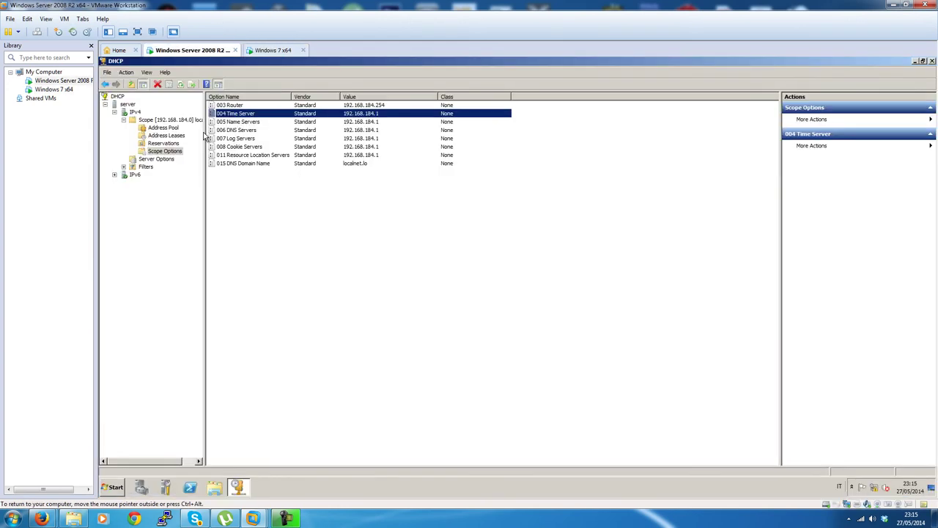
click(173, 137)
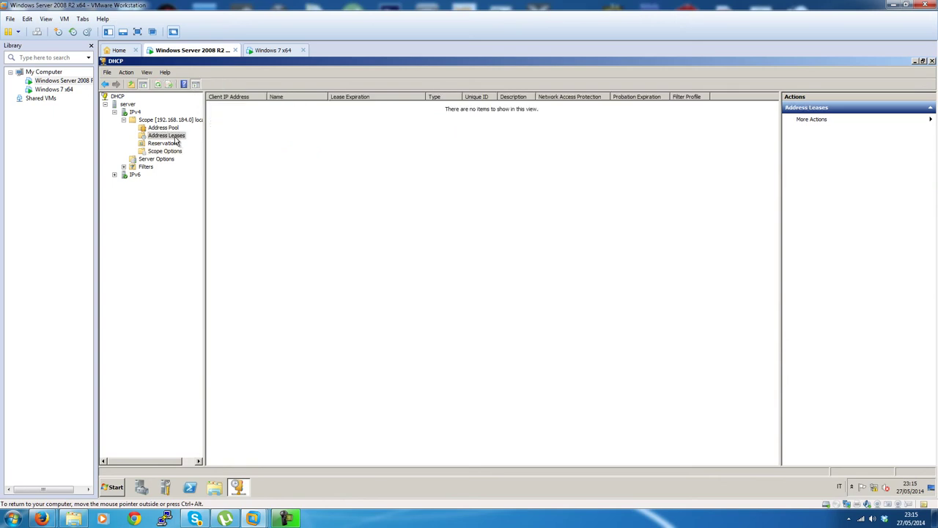
right_click(341, 173)
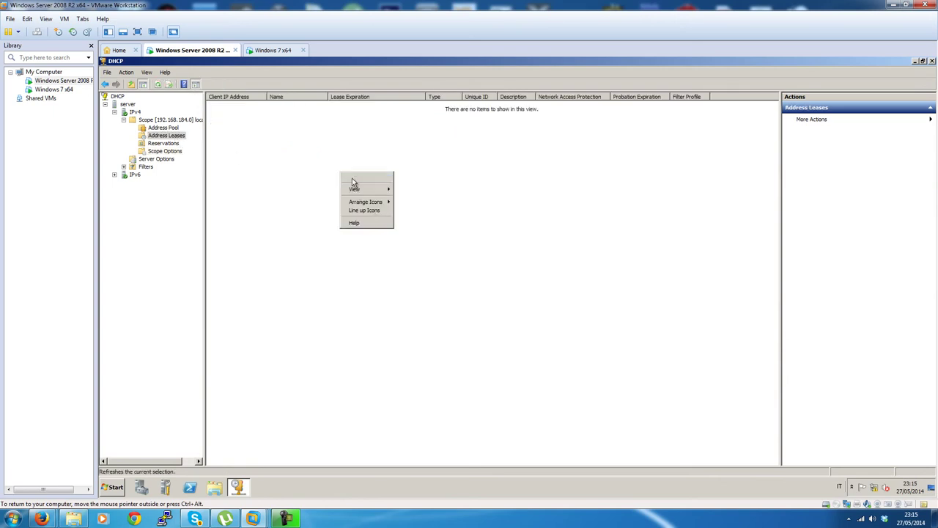
click(354, 177)
- Return to the Windows 7 x64 virtual machine and open the Network and Sharing Center
click(275, 52)
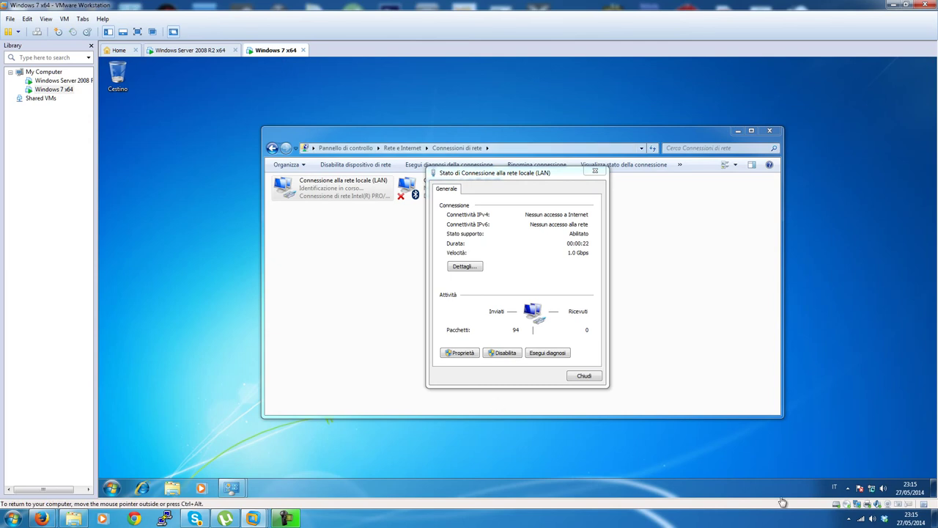
right_click(872, 489)
click(871, 484)
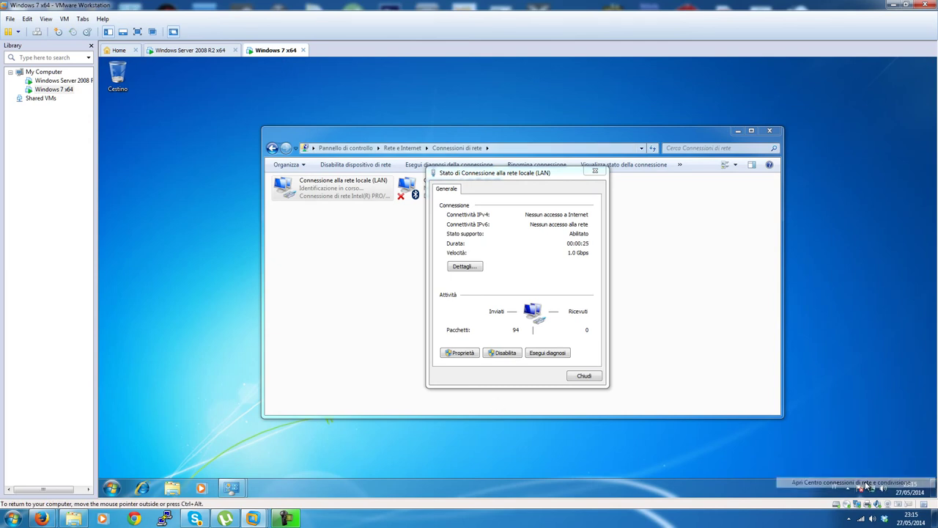
- Switch to the Windows Server 2008 R2 virtual machine and review the localnet.lo scope's general, DNS, Network Access Protection and advanced properties without changing them
click(782, 142)
click(178, 51)
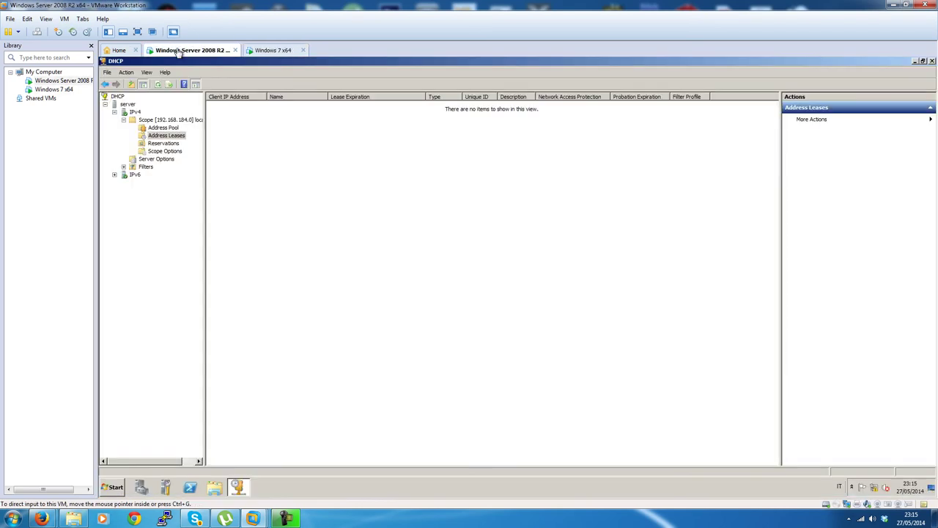
click(173, 120)
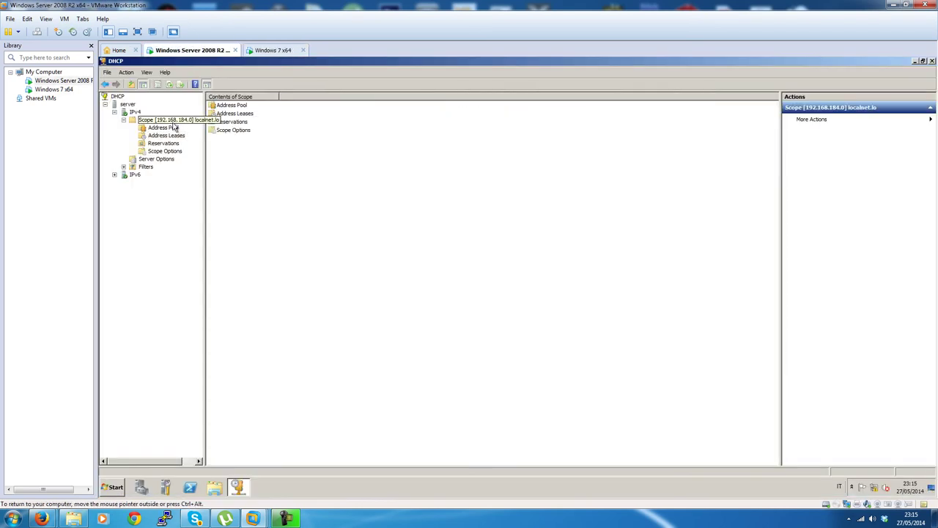
right_click(172, 124)
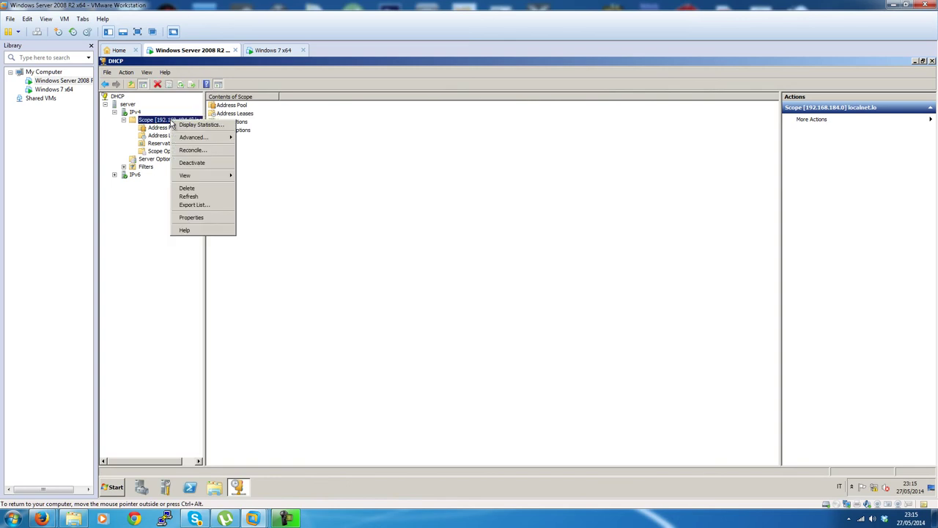
click(216, 220)
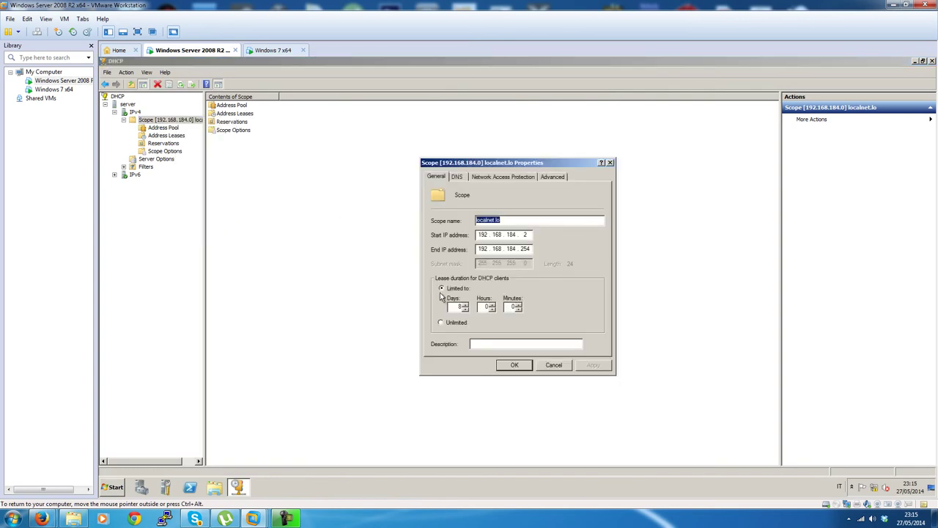
click(464, 179)
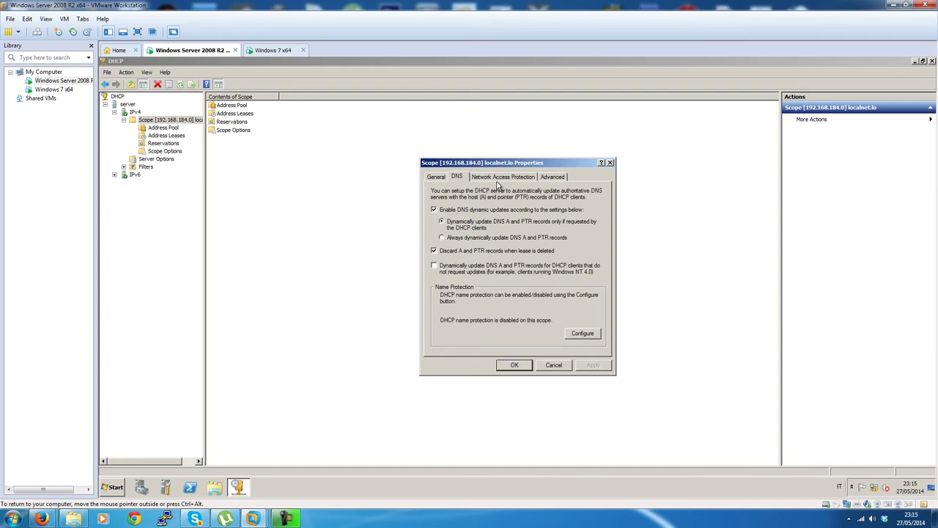
click(498, 178)
click(552, 178)
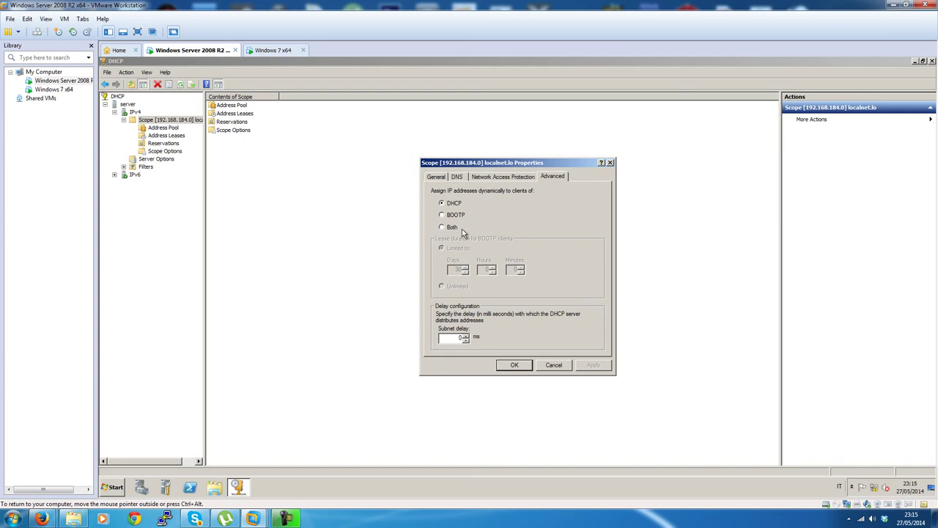
click(565, 367)
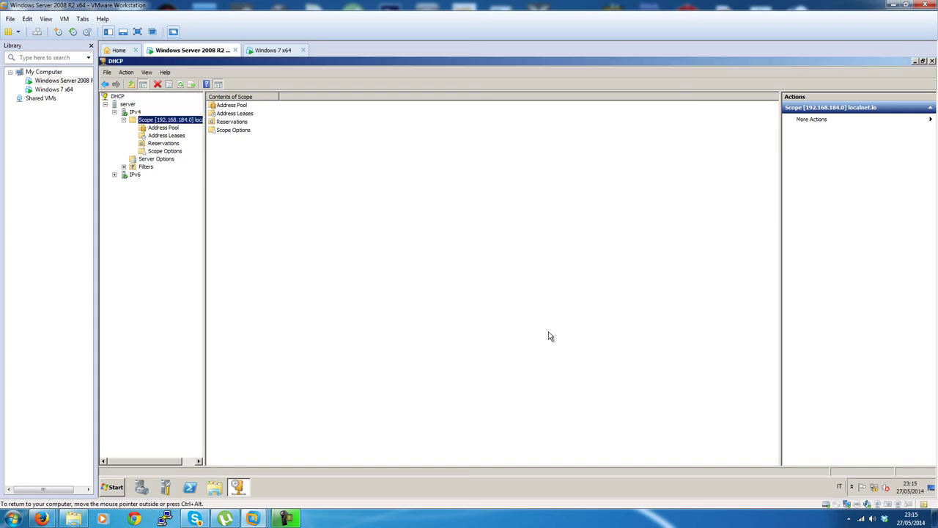
- Return to the Windows 7 x64 virtual machine, check the LAN connection's IP details, and disable the connection
click(272, 49)
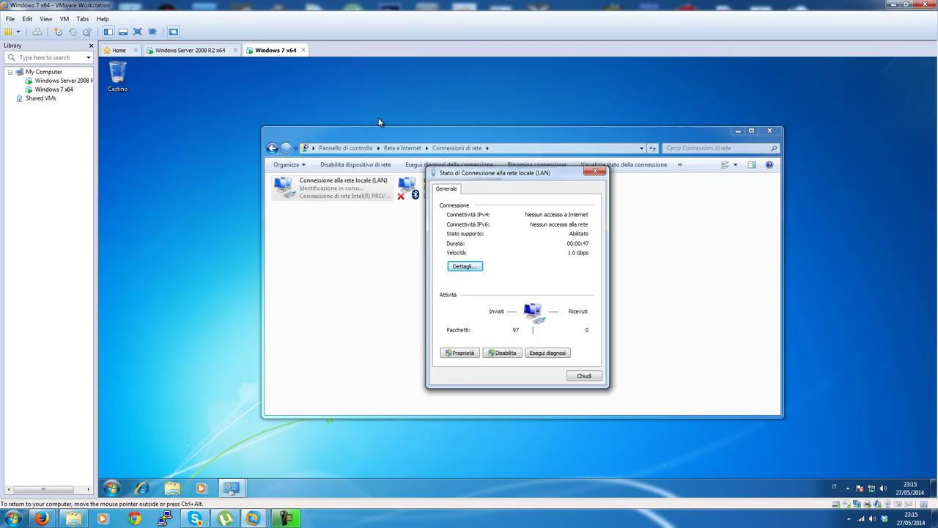
click(465, 268)
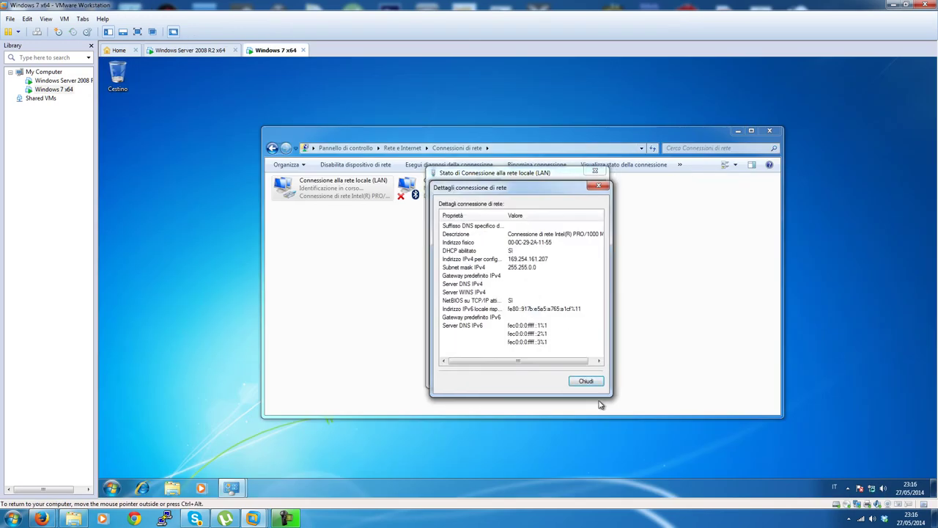
click(585, 381)
click(576, 377)
right_click(348, 194)
key(Escape)
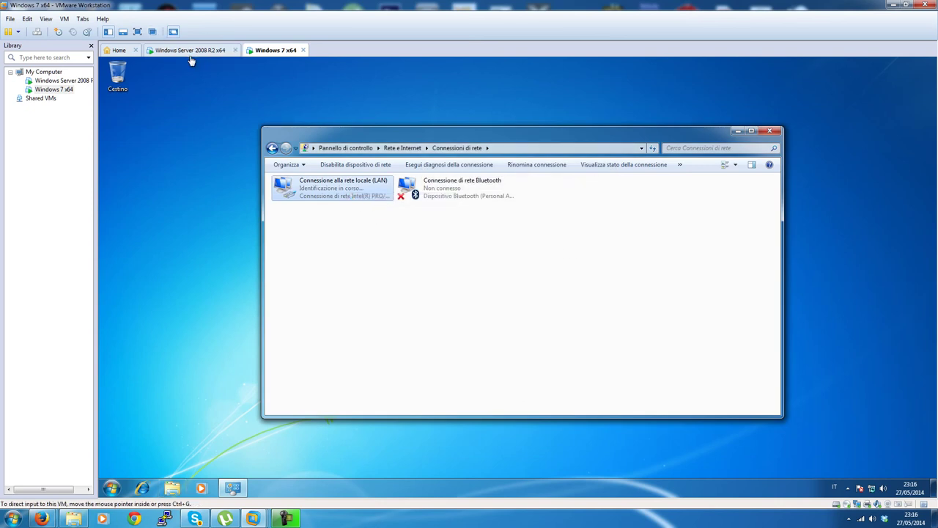
- Switch to the Windows Server 2008 R2 virtual machine and delete the two scope options listed between 003 Router and 006 DNS Servers
click(190, 51)
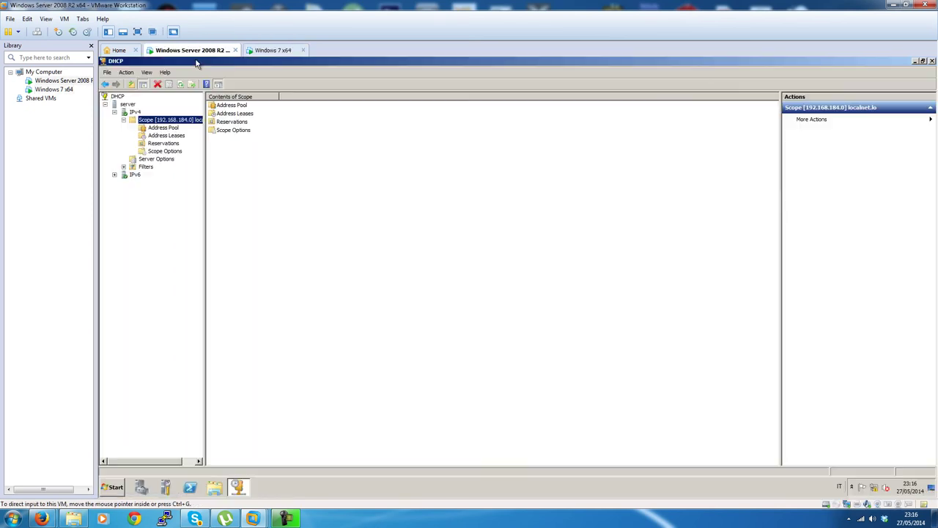
double_click(249, 132)
drag(287, 185, 229, 107)
drag(287, 192, 233, 115)
click(233, 115)
shift+click(233, 122)
key(Delete)
key(Return)
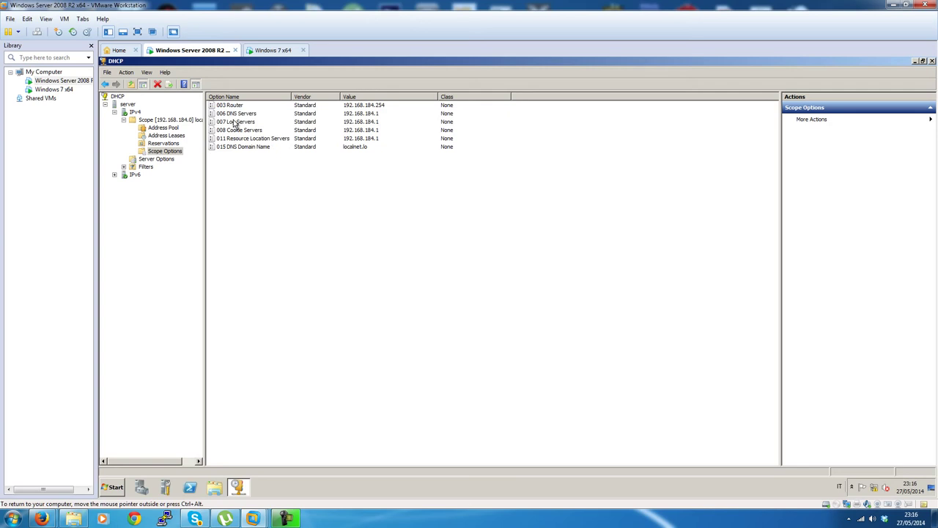
- Delete the 007 Log Servers, 008 Cookie Servers and 011 Resource Location Servers scope options, keeping 015 DNS Domain Name
click(235, 123)
shift+click(239, 131)
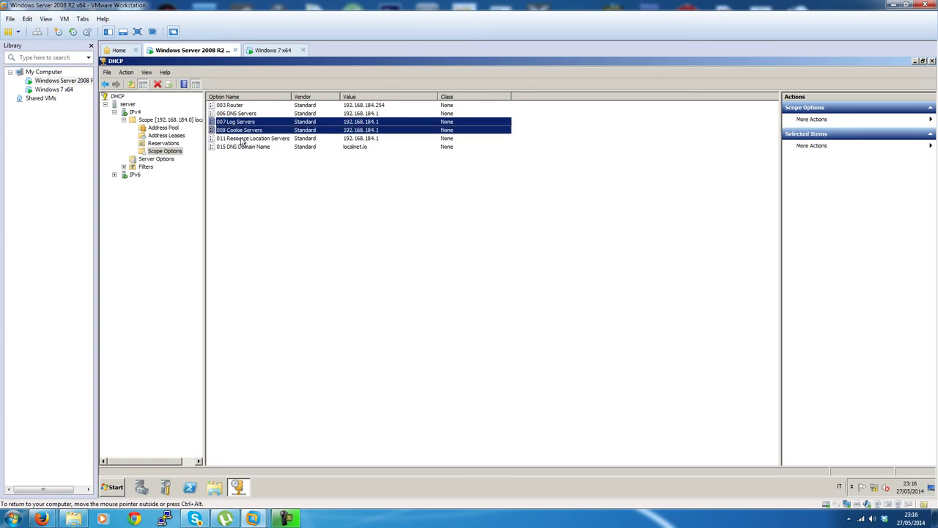
shift+click(242, 139)
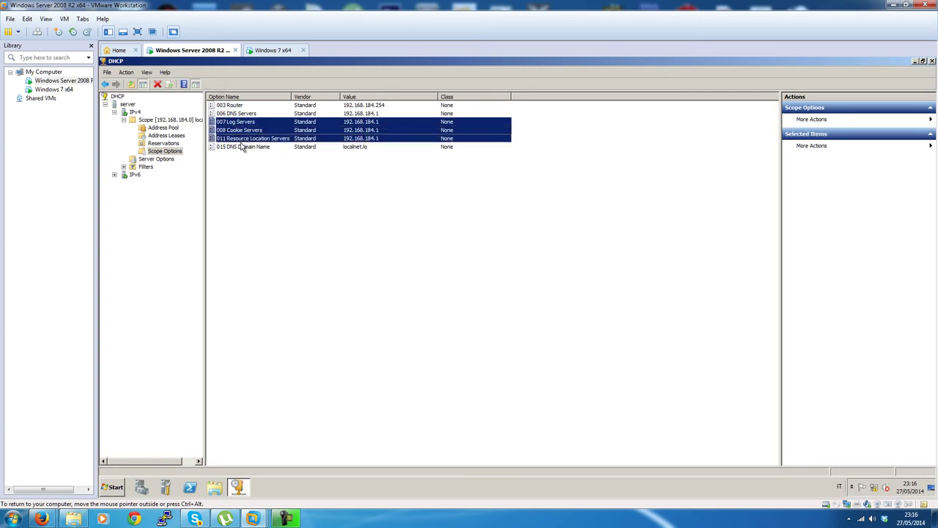
shift+click(243, 147)
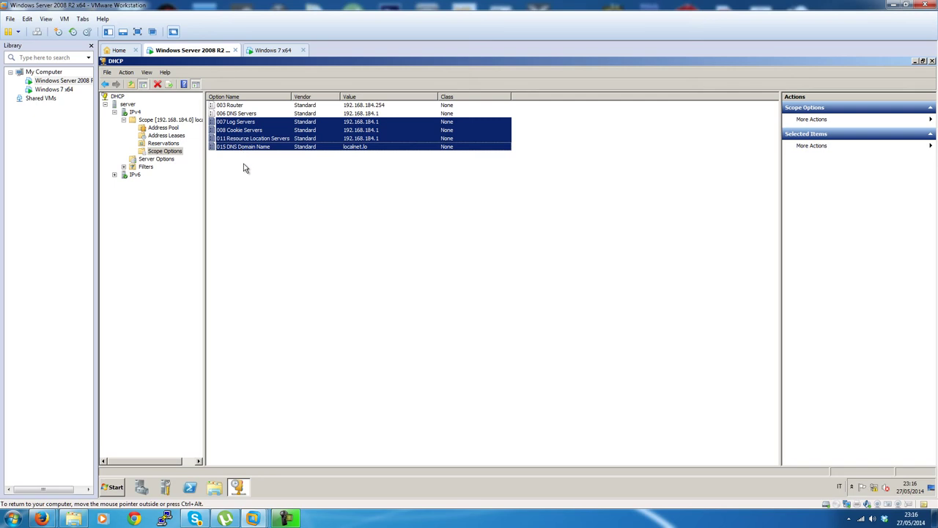
key(Up)
key(ctrl+Up)
key(ctrl+Up)
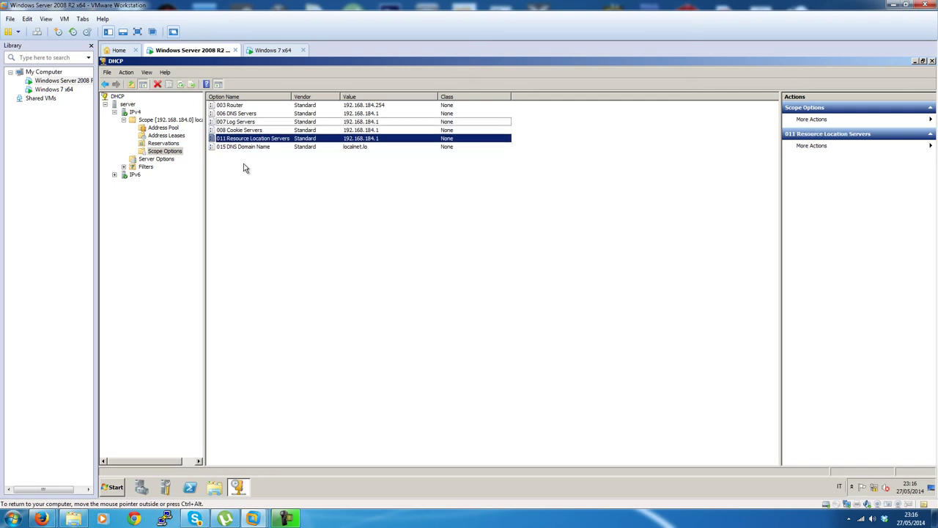
key(ctrl+space)
key(ctrl+Down)
key(ctrl+space)
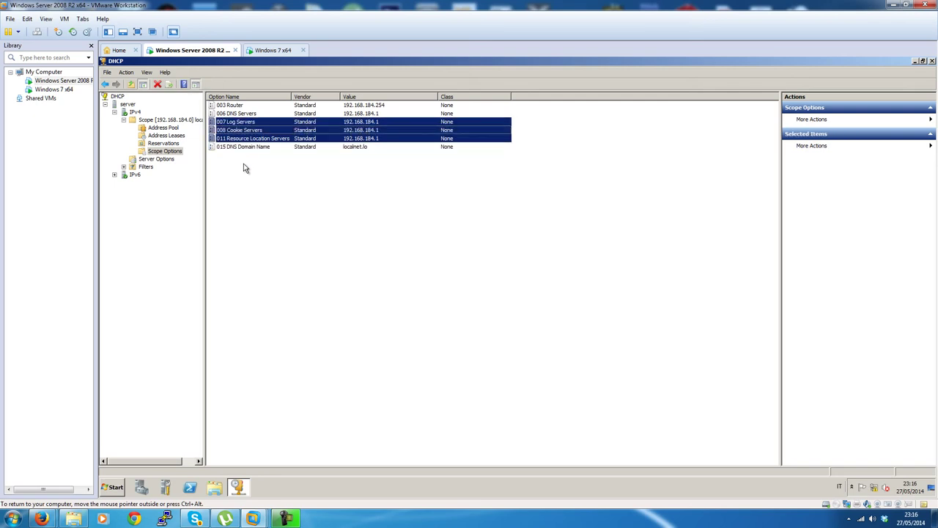
key(Delete)
key(Return)
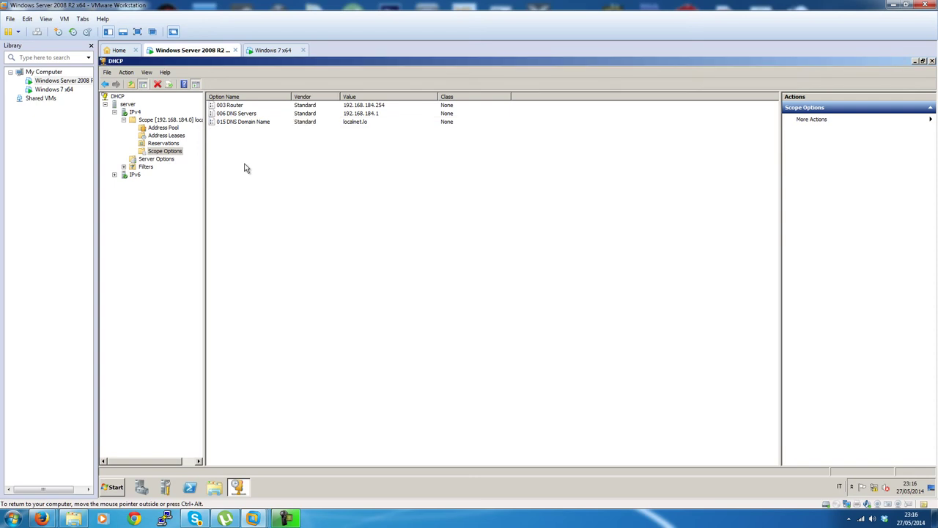
right_click(284, 154)
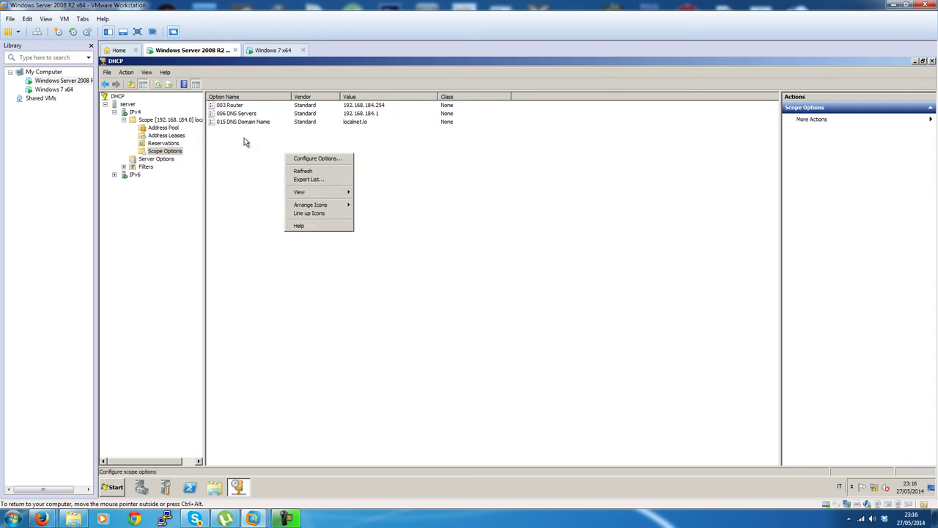
click(117, 96)
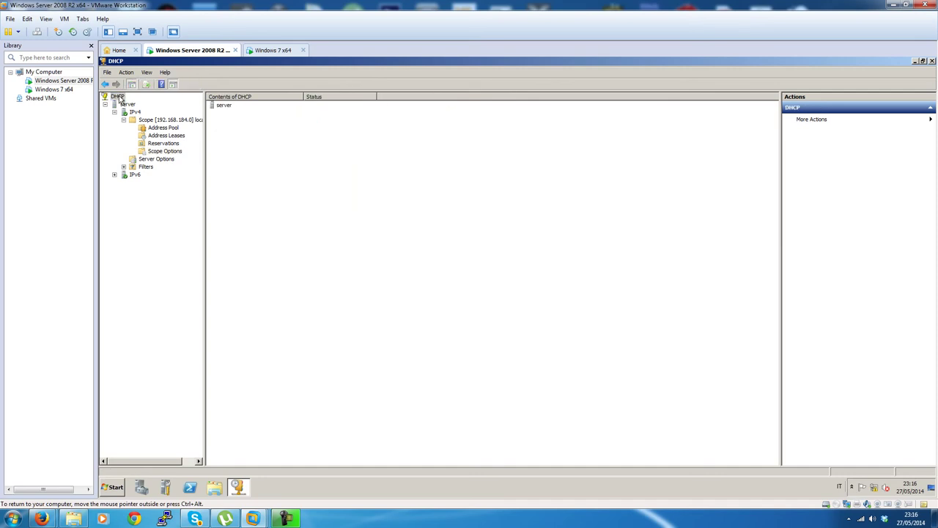
right_click(118, 96)
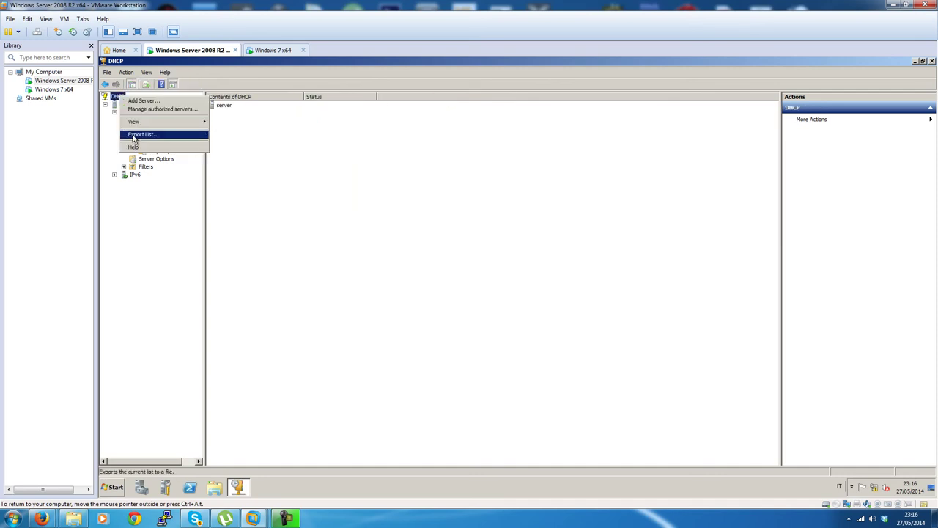
click(152, 101)
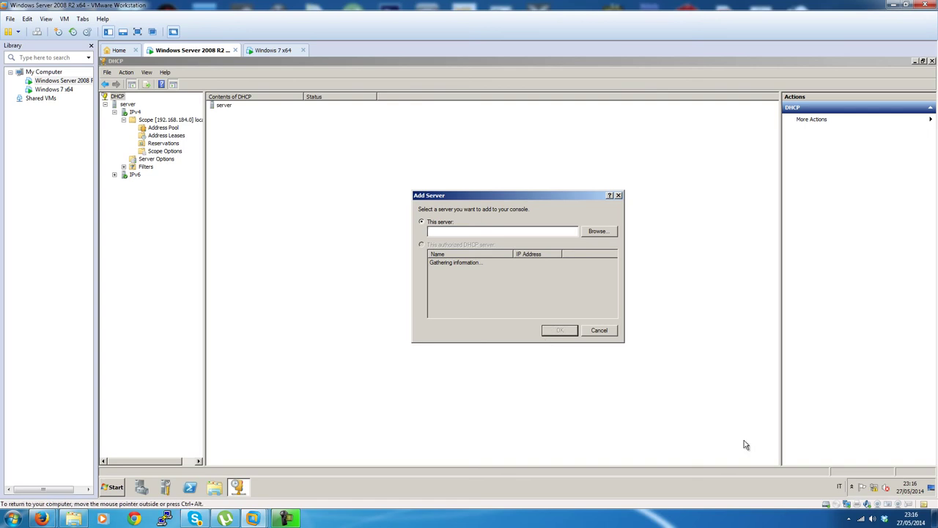
click(603, 331)
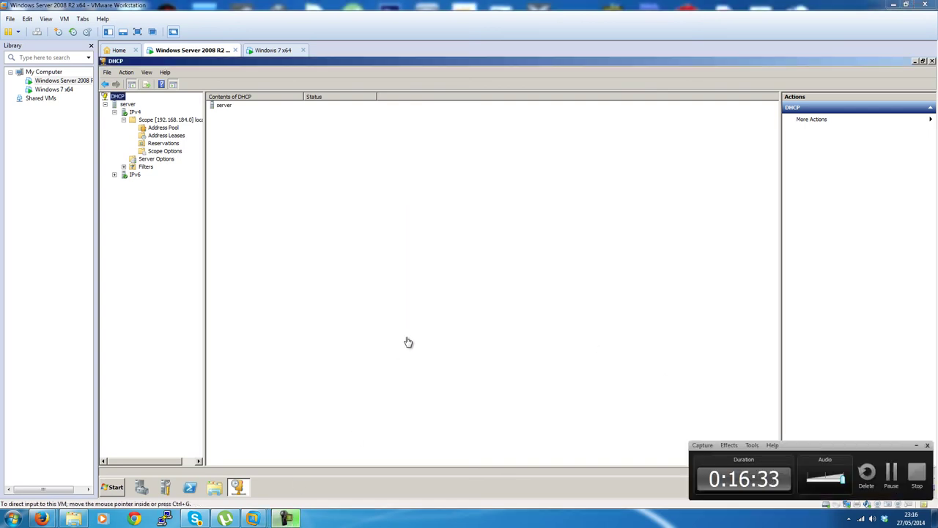
- Refresh the localnet.lo scope in the DHCP console tree
click(174, 119)
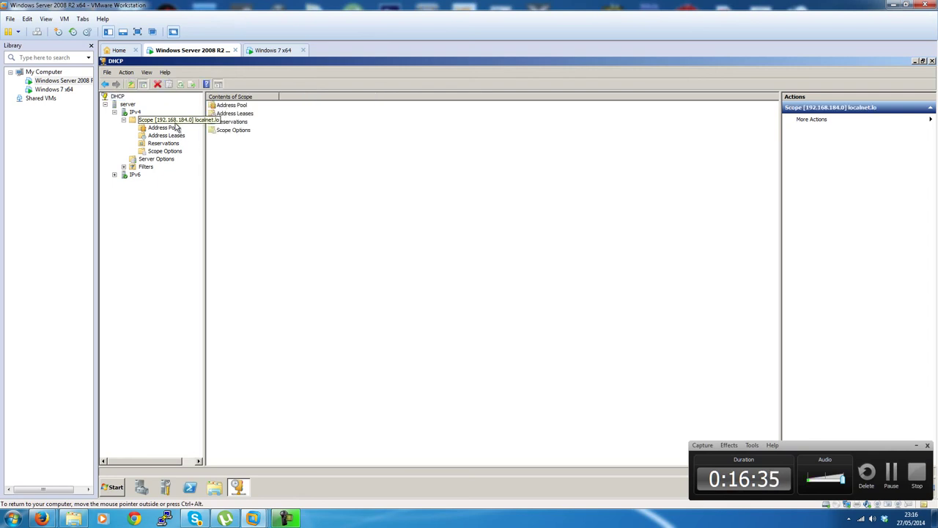
right_click(176, 127)
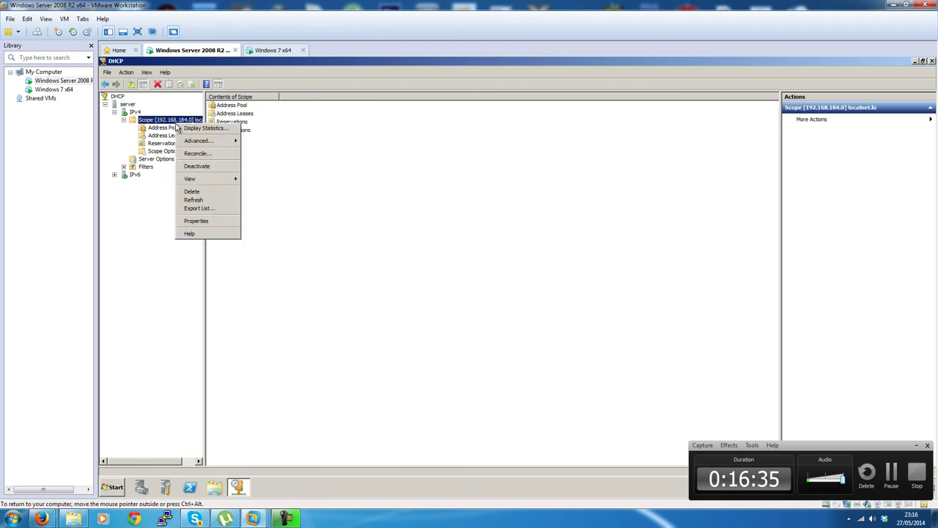
click(208, 201)
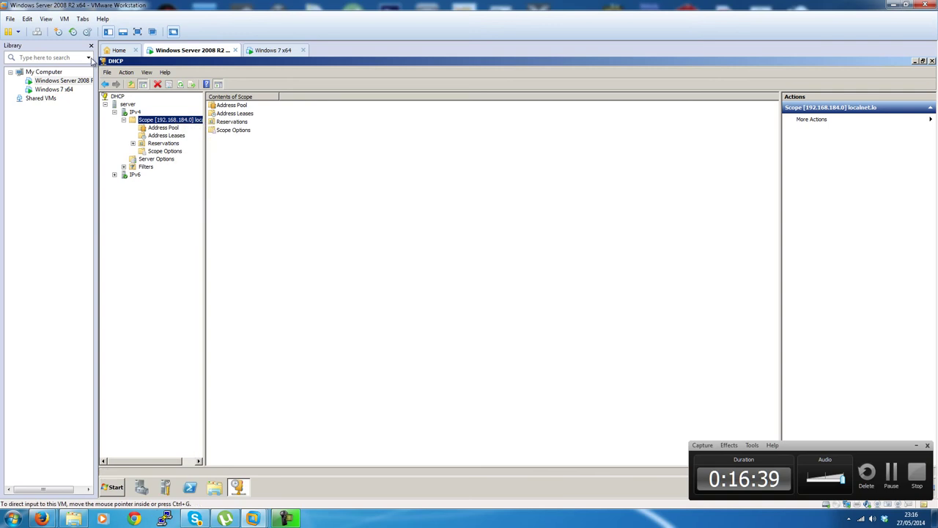
- Restart the DHCP Server service on the server node and refresh the node once the service has started
click(127, 104)
right_click(121, 104)
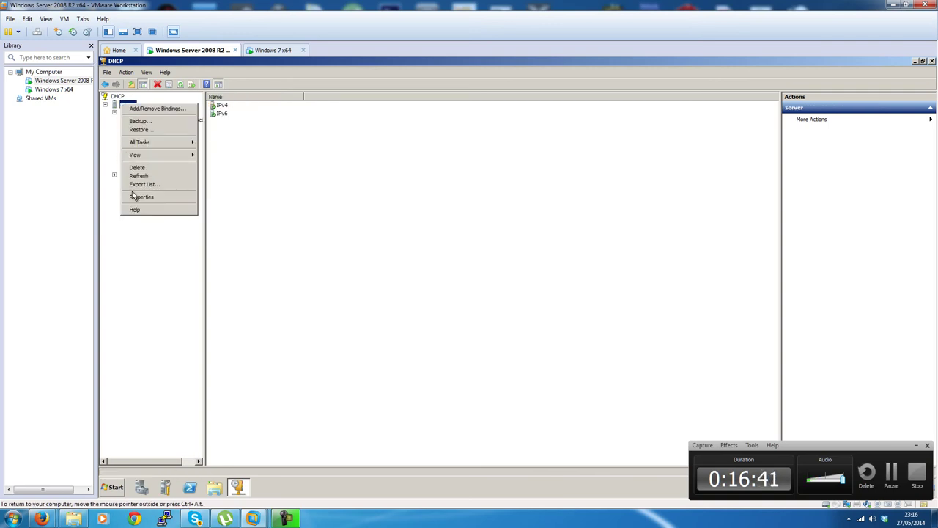
mouse_move(165, 142)
click(217, 180)
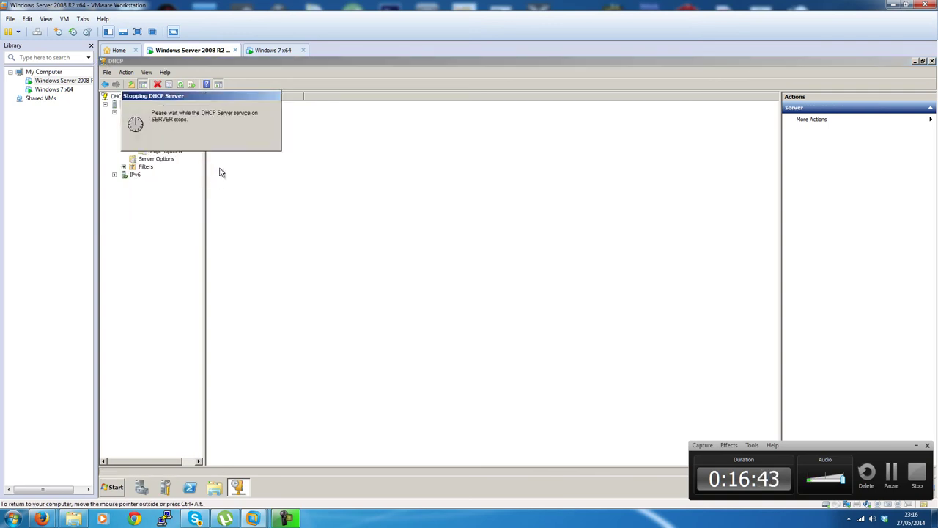
click(260, 51)
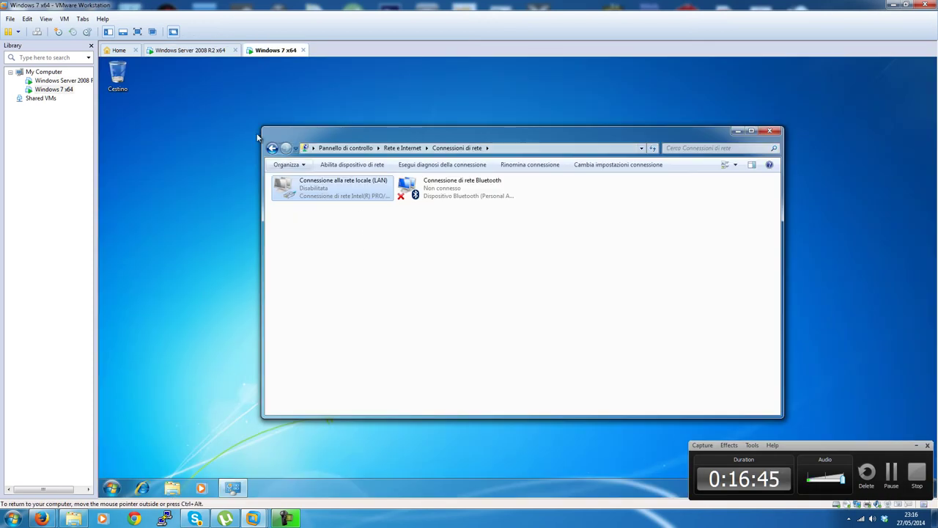
click(183, 52)
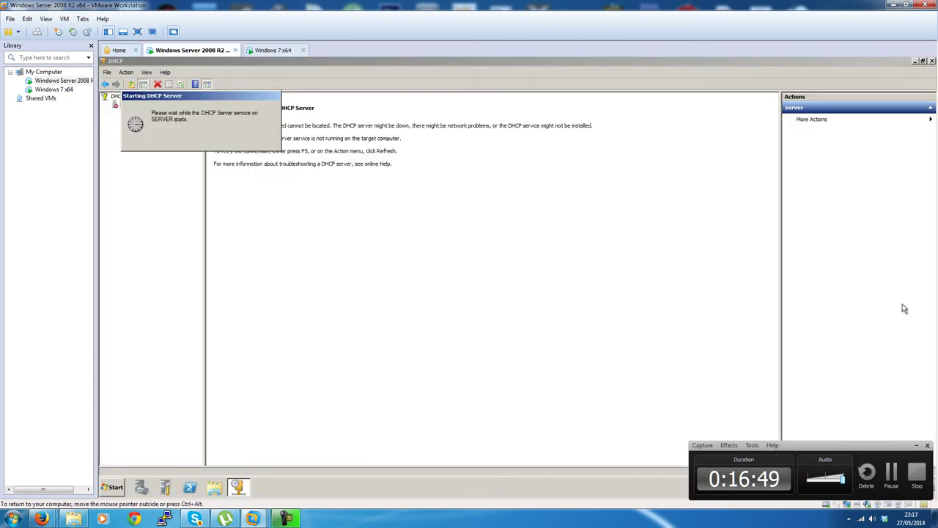
click(916, 445)
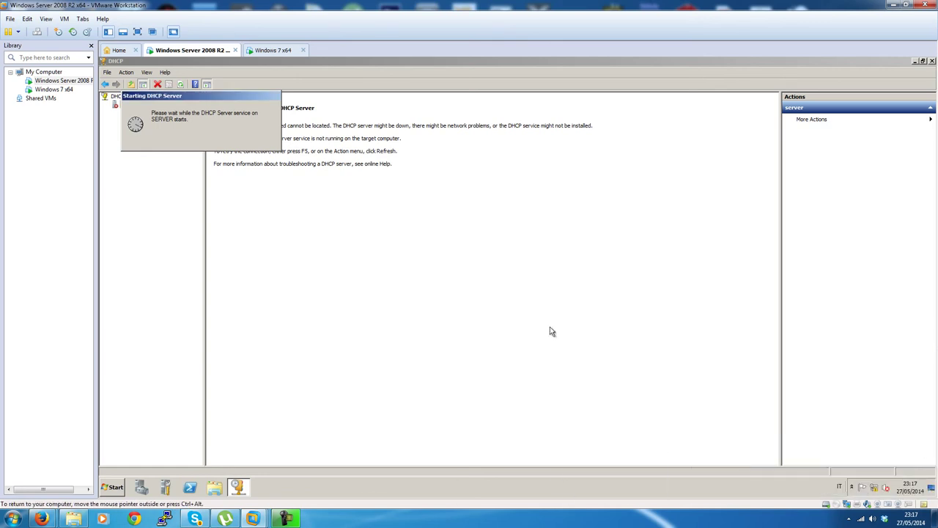
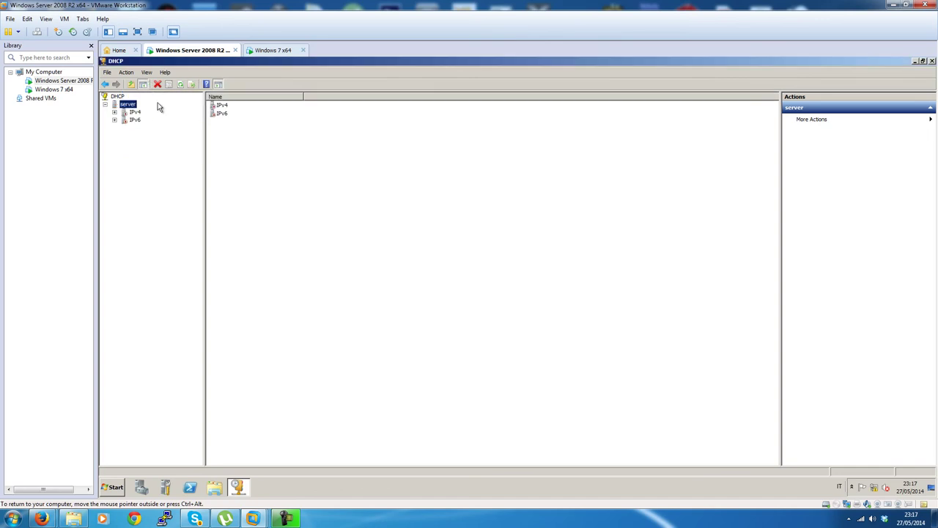
right_click(130, 104)
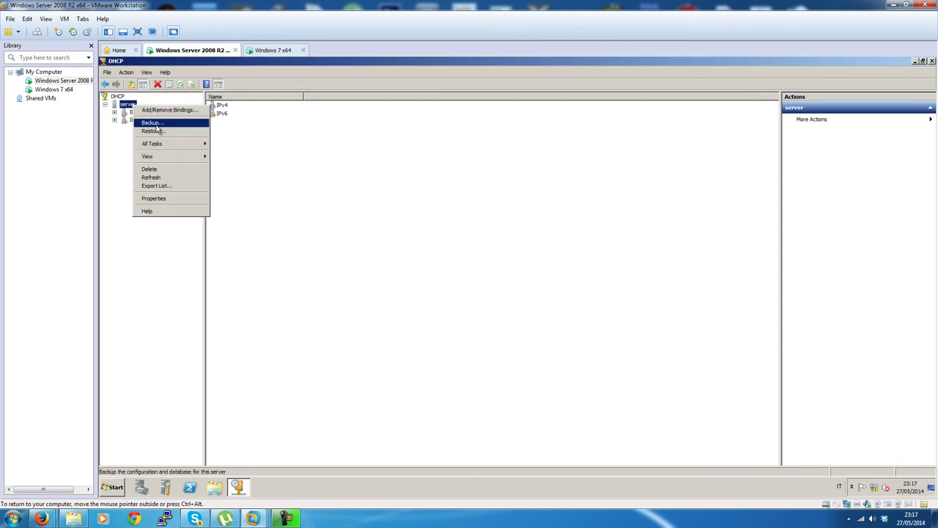
click(165, 180)
- Switch to the Windows 7 x64 virtual machine, enable the local area network connection and open its properties
click(252, 50)
right_click(377, 189)
click(377, 190)
right_click(363, 196)
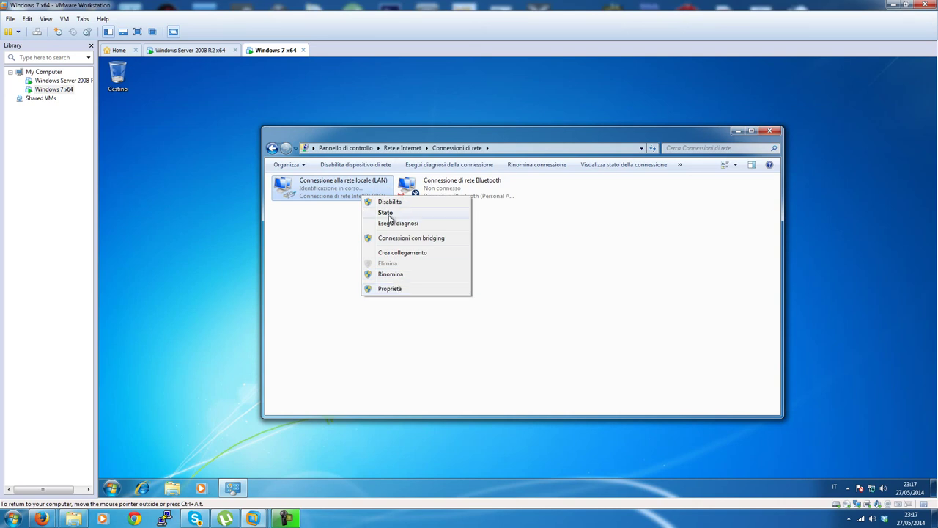
click(392, 289)
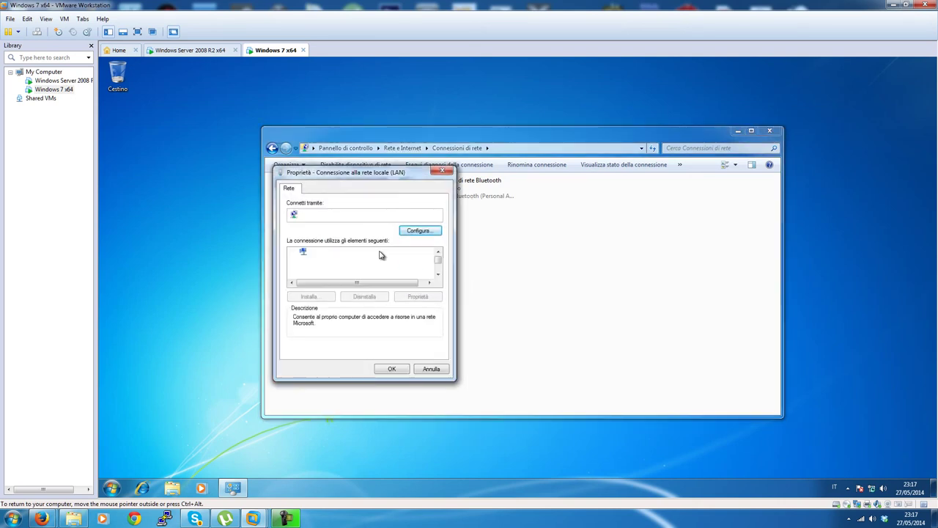
- Check the TCP/IPv4 properties of the Windows 7 LAN connection and close them without changes
scroll(396, 276, down, 1)
click(394, 268)
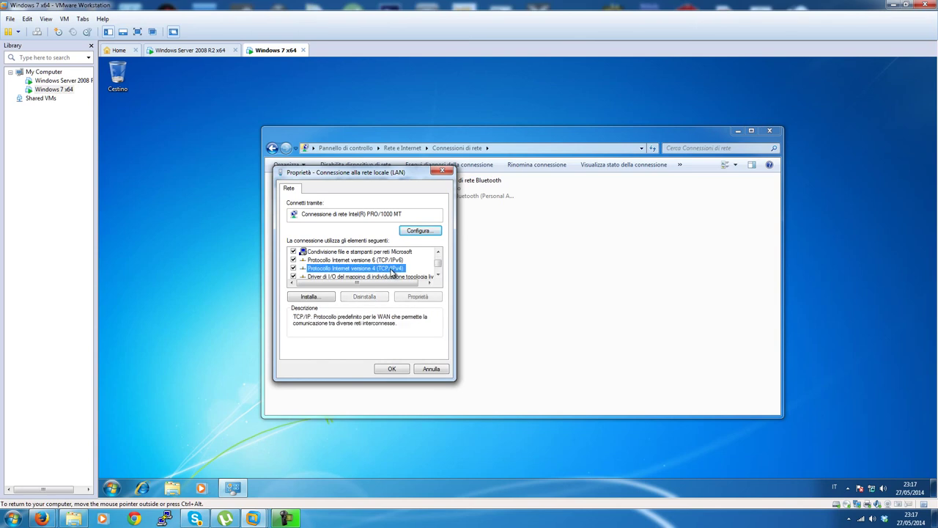
click(435, 303)
click(463, 408)
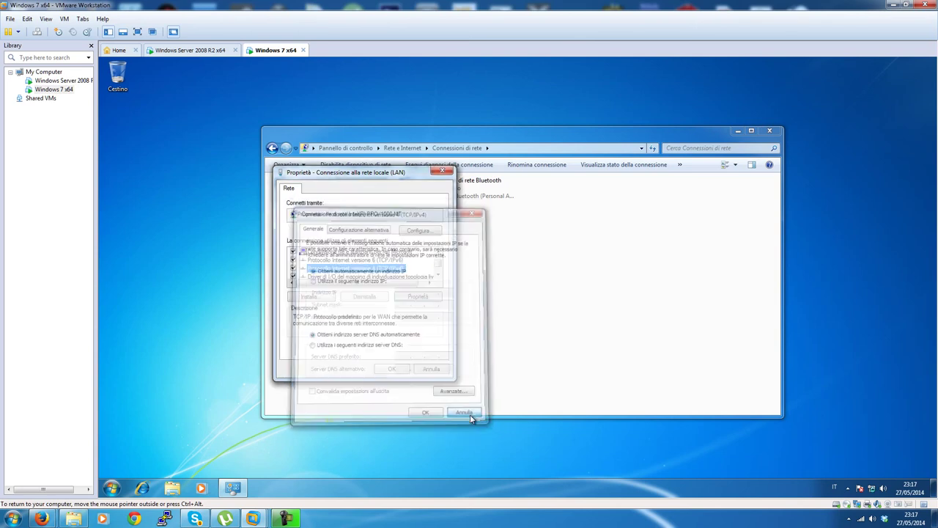
click(438, 368)
- View the network details from the LAN connection's status, then close the status windows
right_click(343, 200)
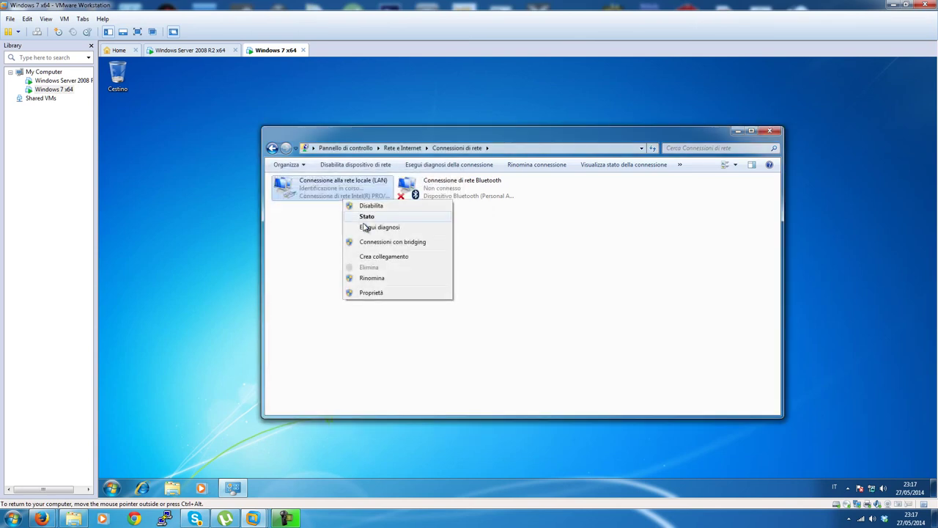
click(367, 218)
click(465, 266)
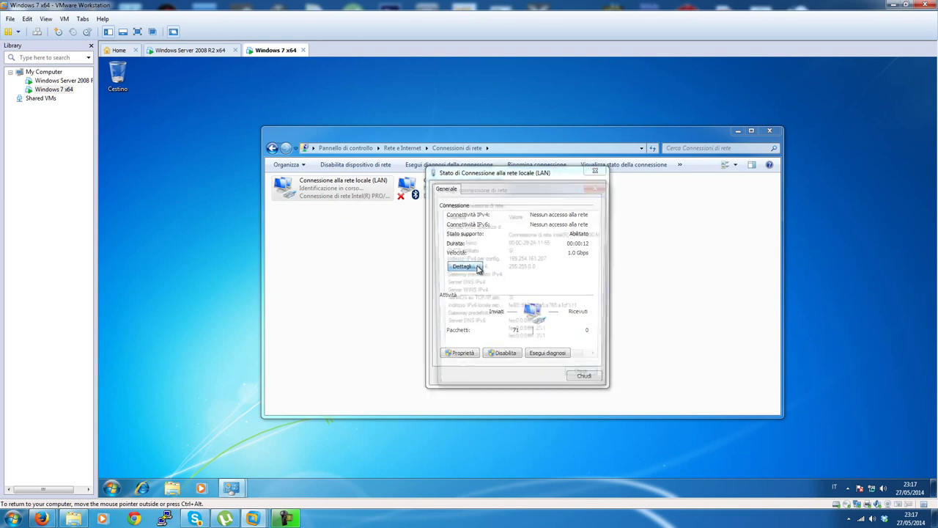
click(596, 381)
click(590, 375)
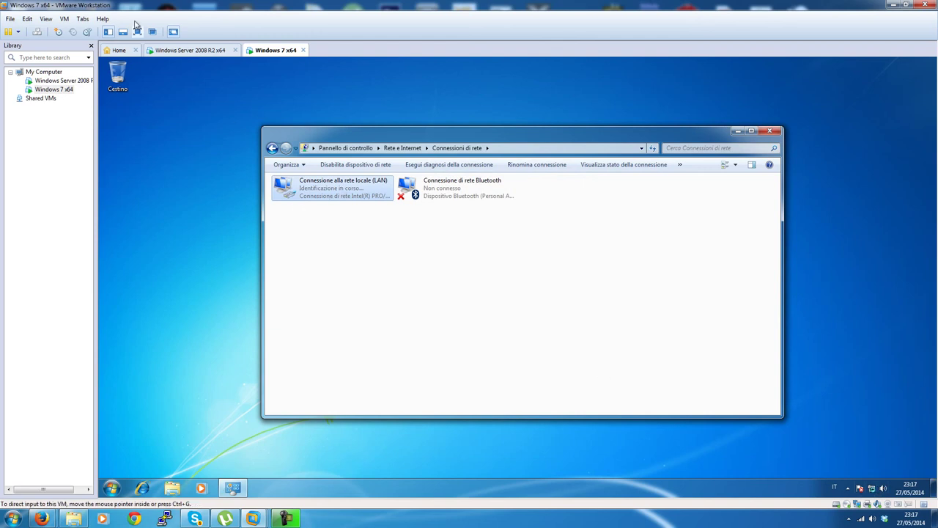
- Check the active network in the Windows 7 Network and Sharing Center and close it
right_click(870, 488)
click(867, 476)
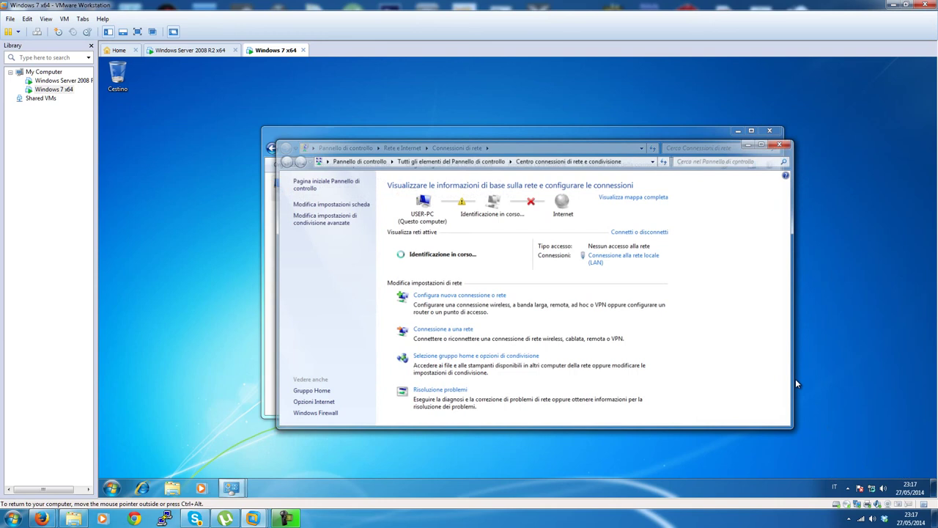
click(782, 142)
- Switch to the Windows Server 2008 R2 virtual machine and set its network adapter to the custom virtual network VMnet19
click(224, 49)
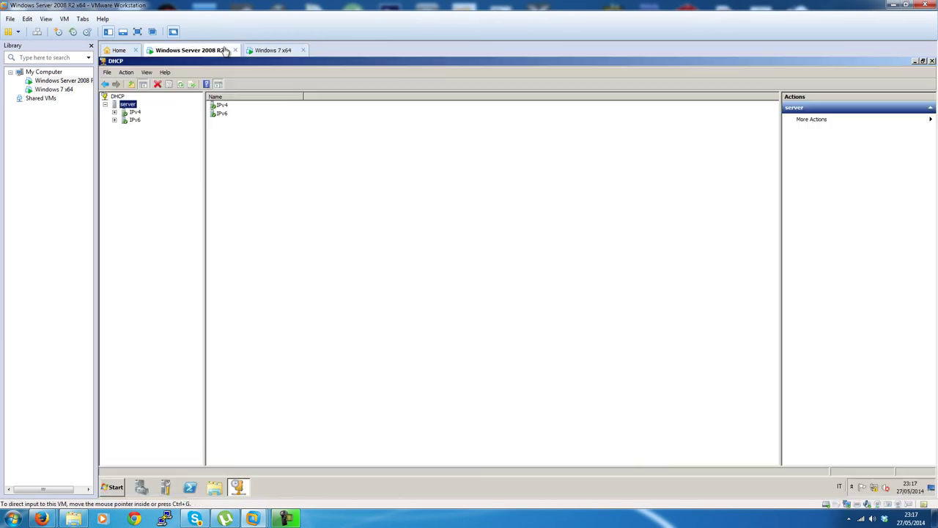
click(27, 19)
mouse_move(80, 34)
click(67, 163)
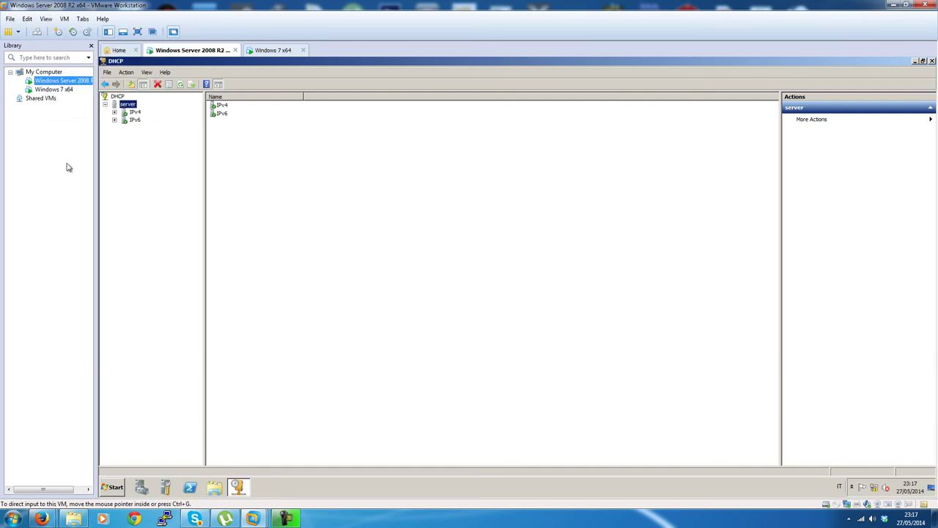
right_click(60, 82)
click(95, 250)
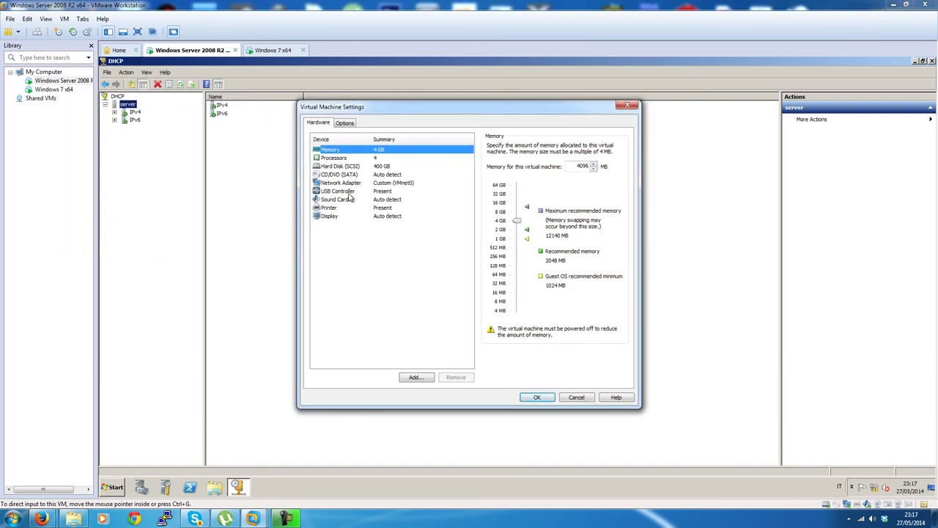
click(345, 183)
click(550, 237)
click(535, 366)
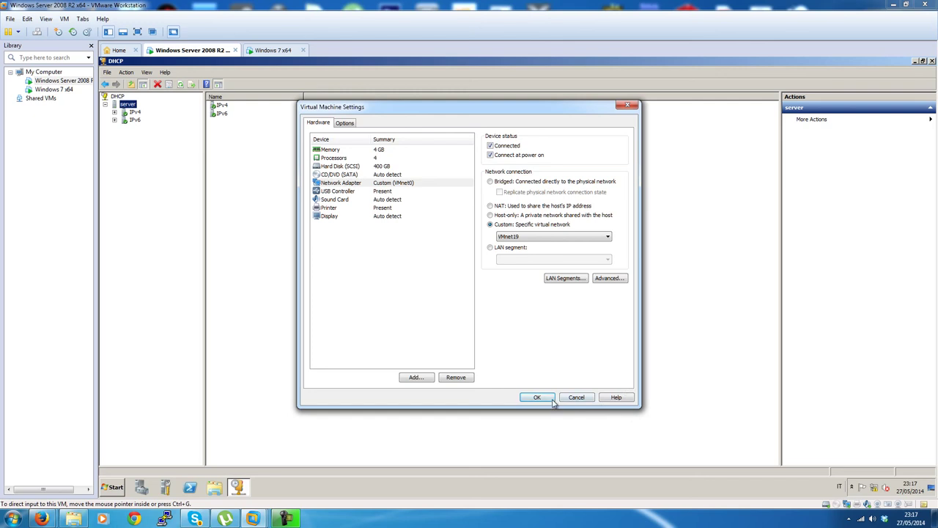
click(537, 398)
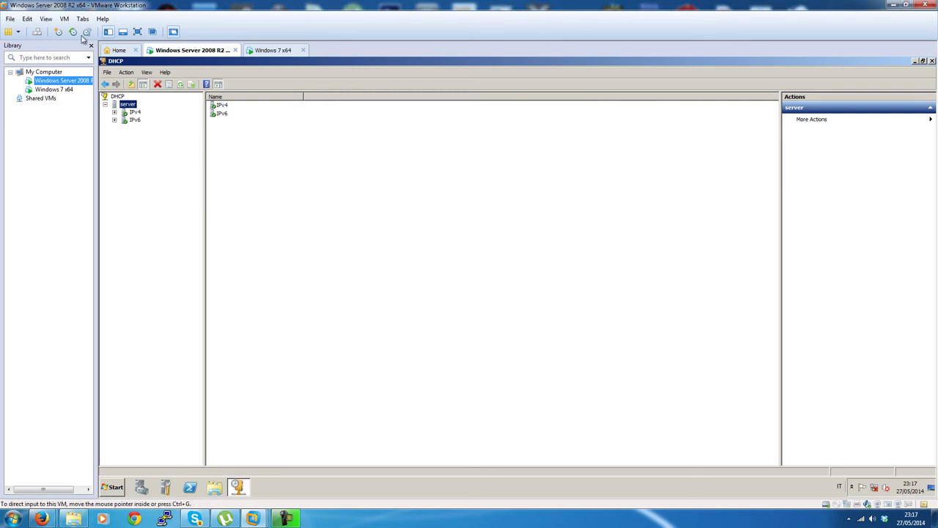
- Inspect the VMnet19 configuration in the Virtual Network Editor and close it without changes
click(46, 18)
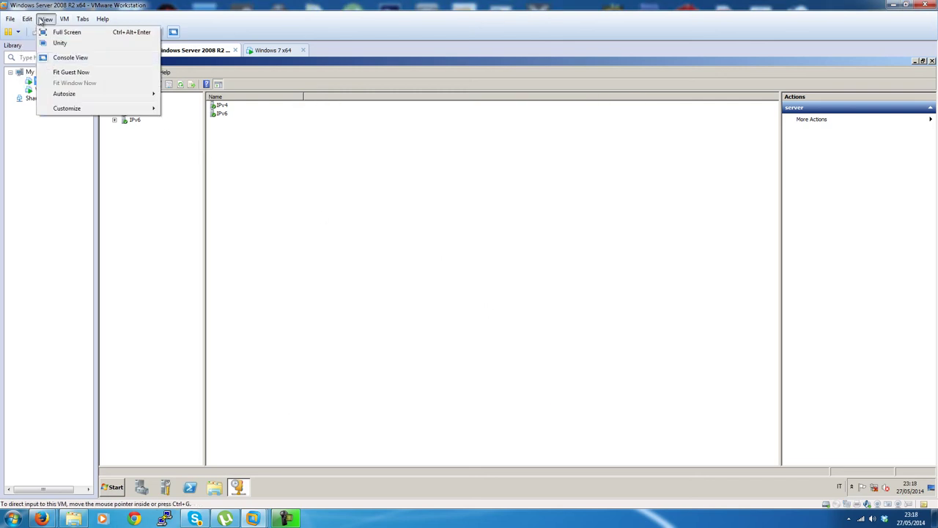
click(44, 68)
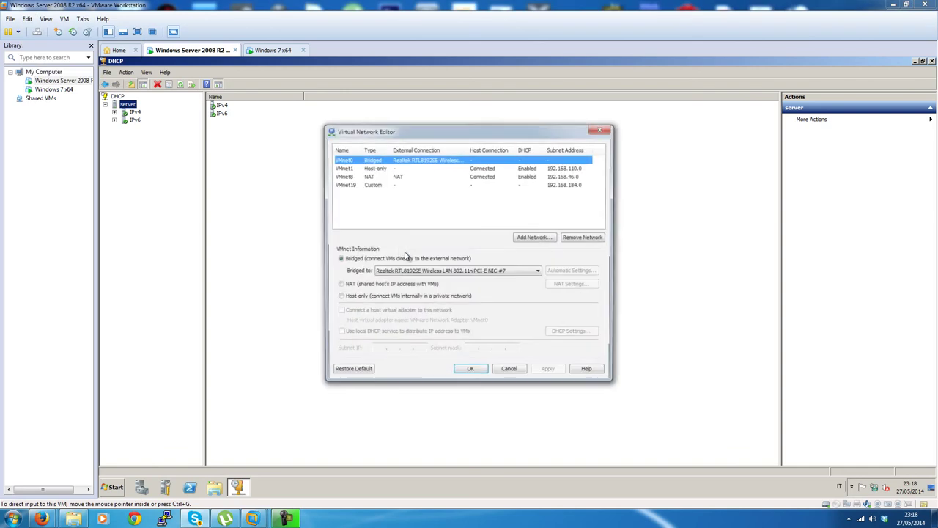
click(394, 184)
click(518, 373)
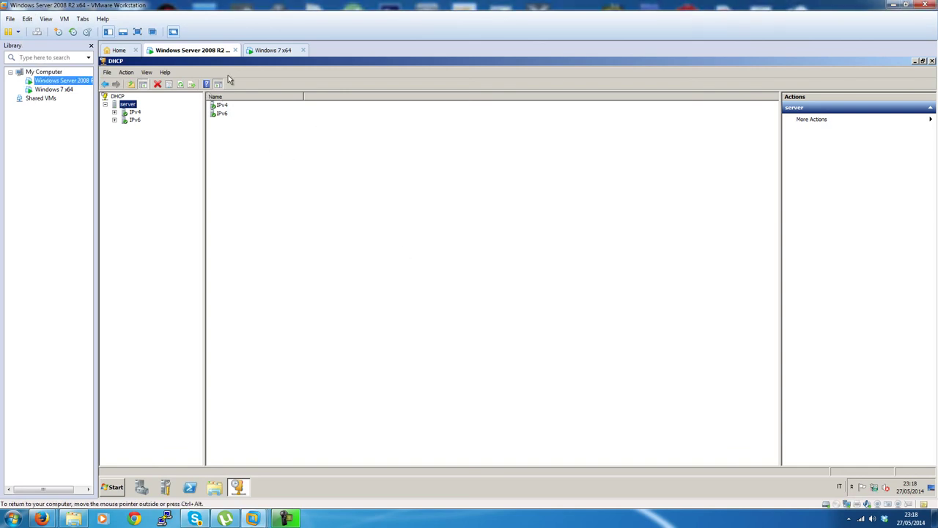
- Return to the Windows 7 x64 virtual machine and check the LAN connection's network details again
click(257, 50)
right_click(367, 191)
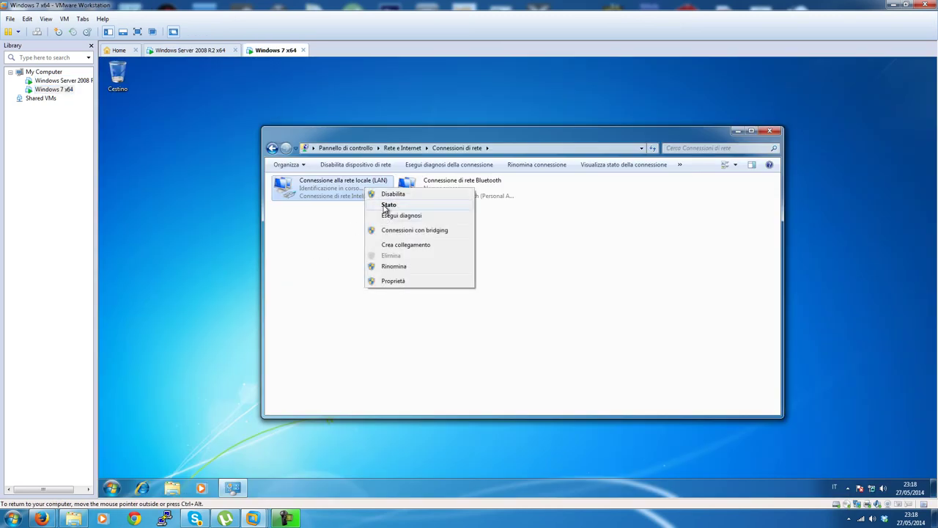
click(389, 205)
click(476, 270)
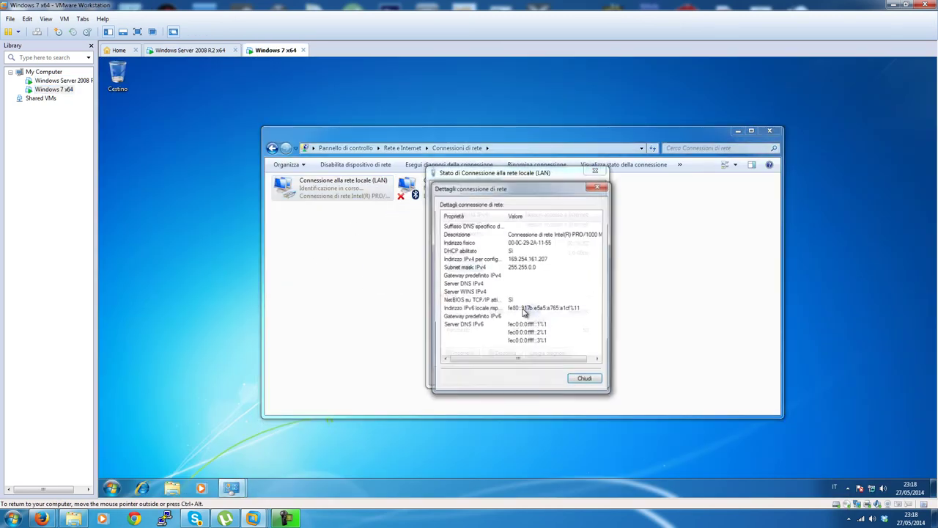
click(583, 376)
click(585, 374)
right_click(294, 197)
click(371, 225)
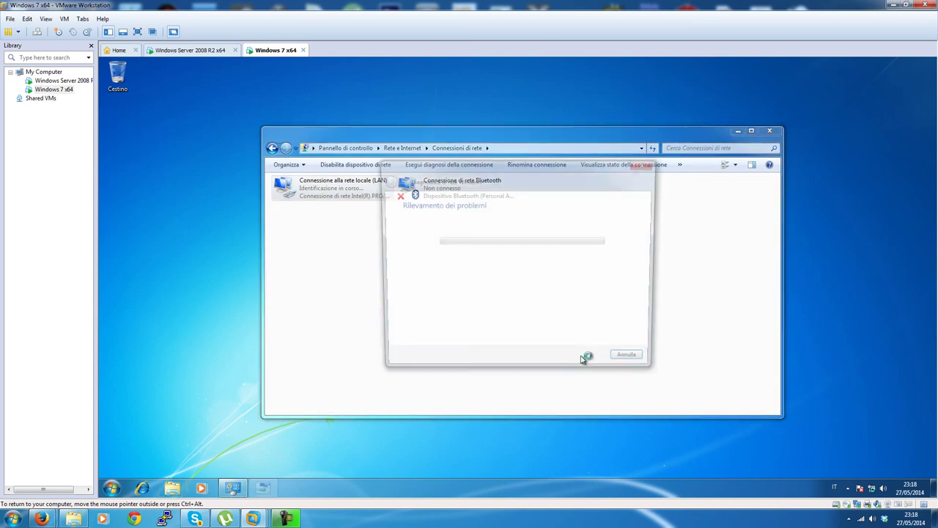
click(645, 163)
right_click(333, 191)
click(405, 280)
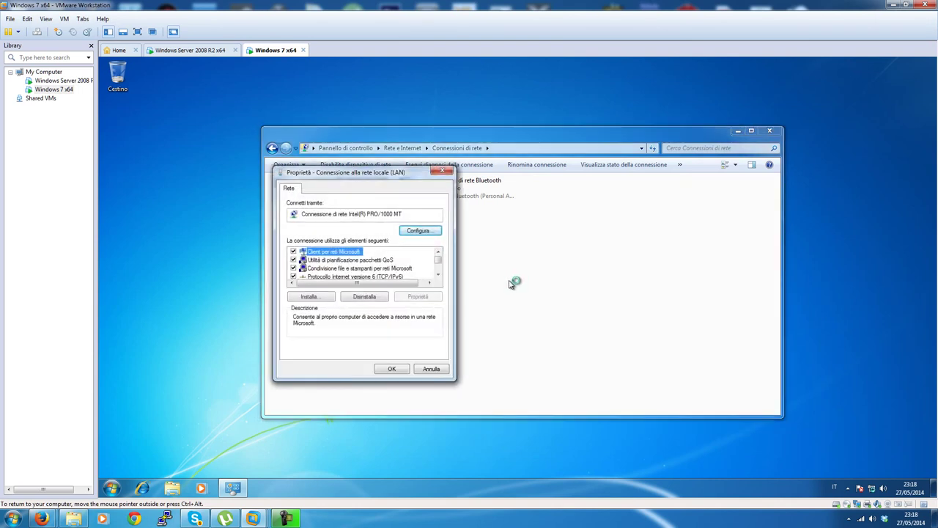
scroll(410, 266, down, 1)
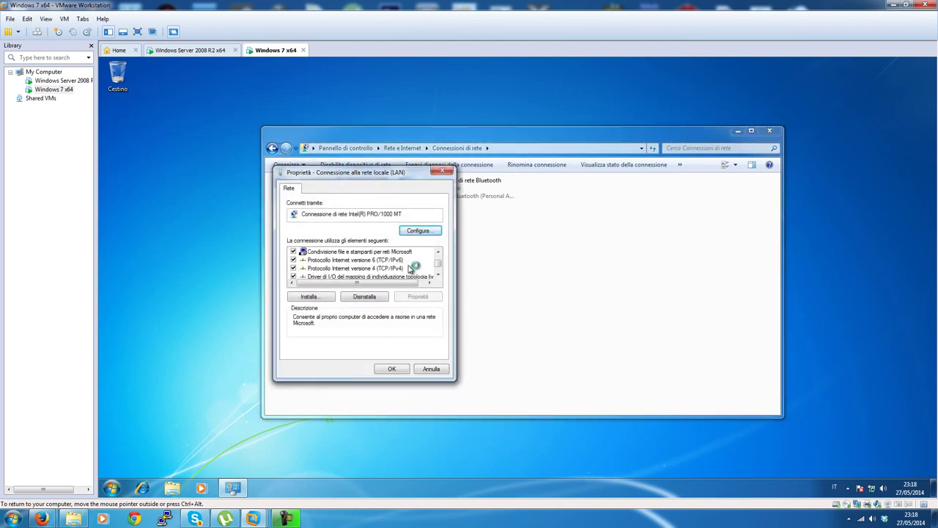
click(431, 368)
- Disable the LAN connection on the Windows 7 client
right_click(326, 184)
click(367, 199)
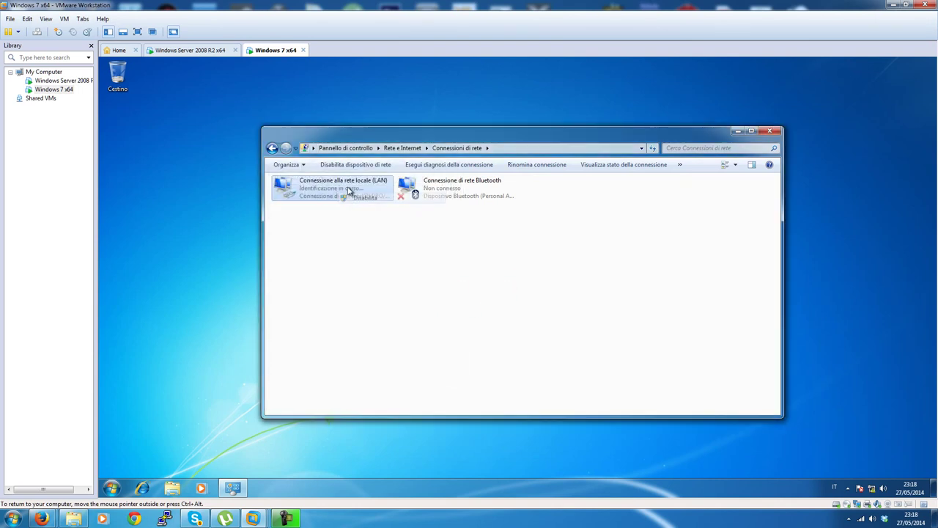
- Switch to the Windows Server 2008 R2 virtual machine and disable its Local Area Connection in the adapter settings
click(190, 50)
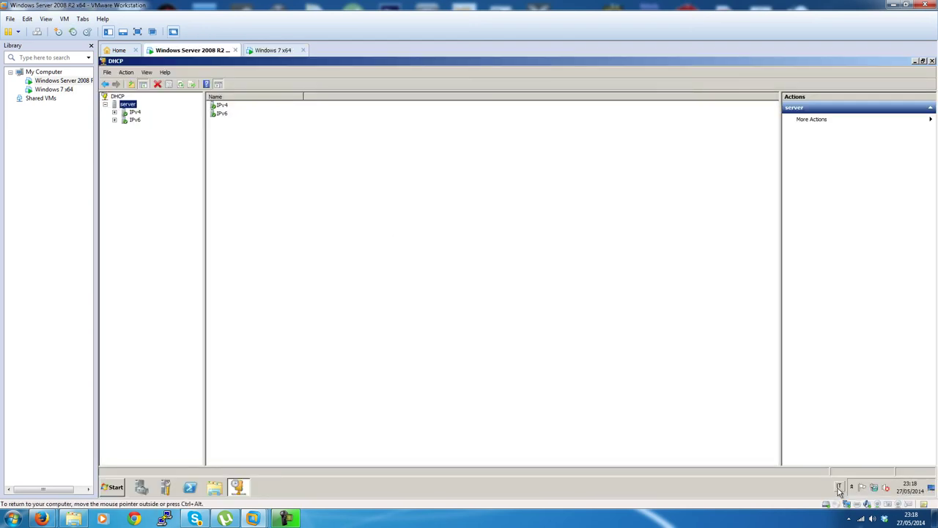
click(879, 488)
click(883, 480)
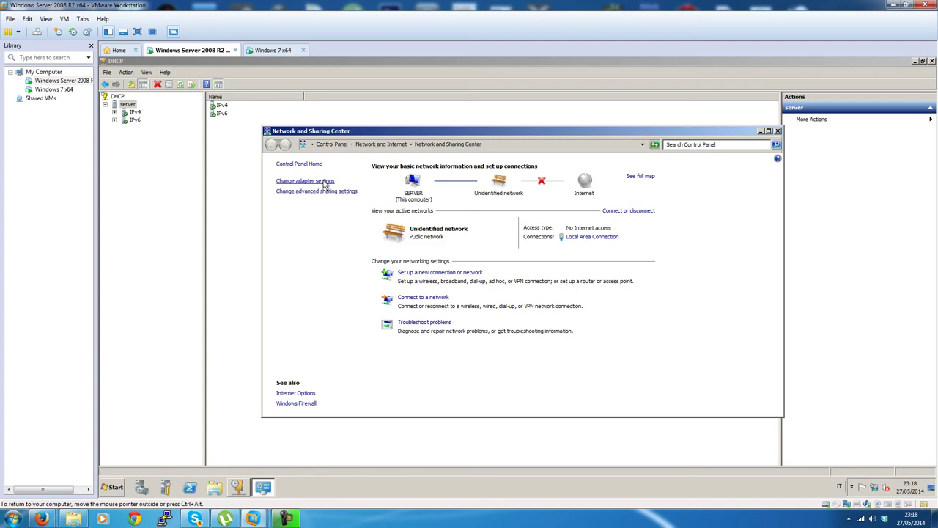
click(323, 182)
right_click(341, 191)
click(358, 202)
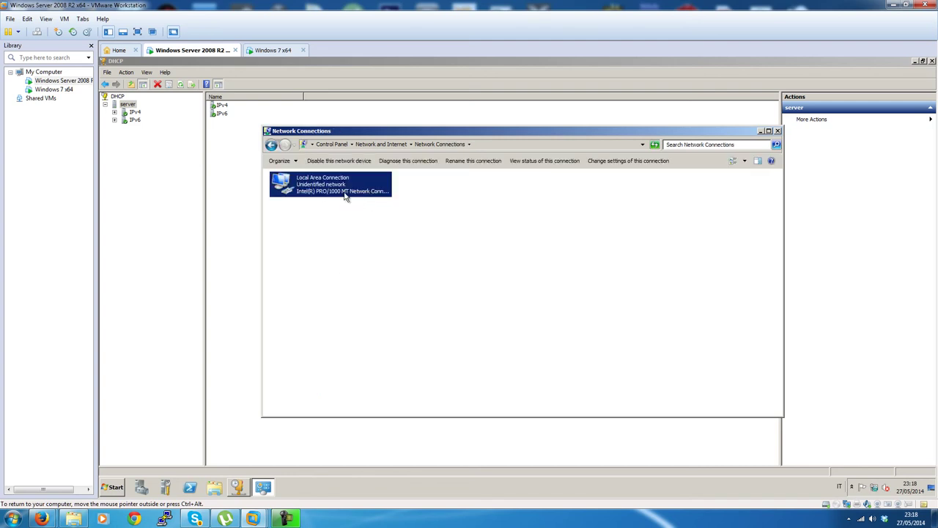
- Review the server virtual machine's network adapter settings, including the virtual network choices and LAN segments, and cancel without changes
right_click(80, 81)
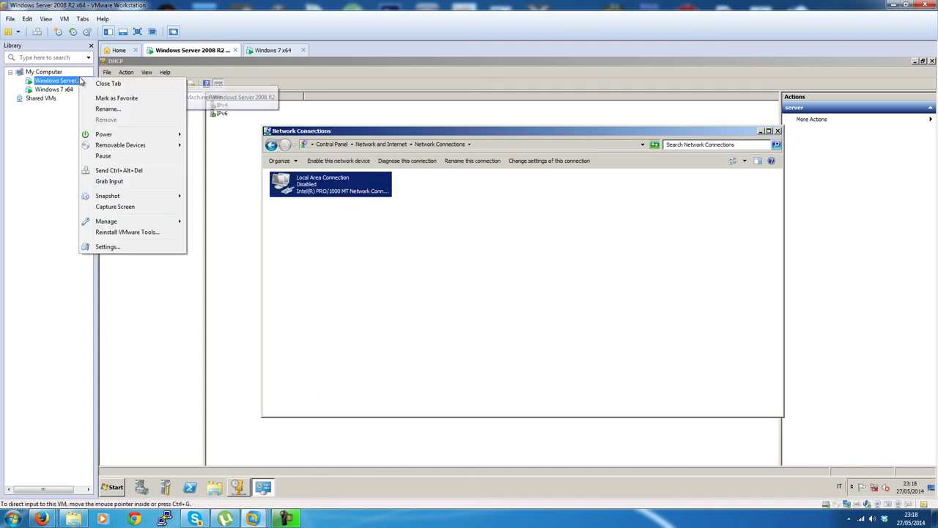
click(113, 246)
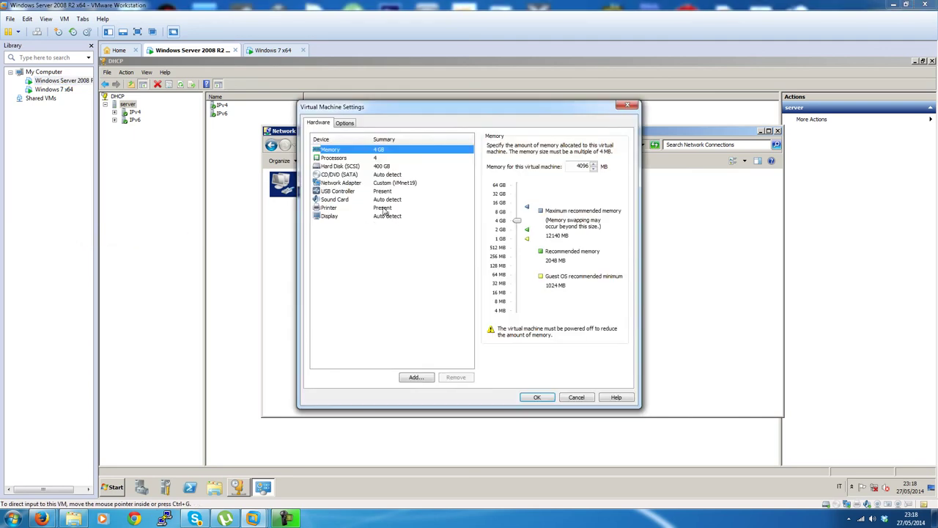
click(394, 192)
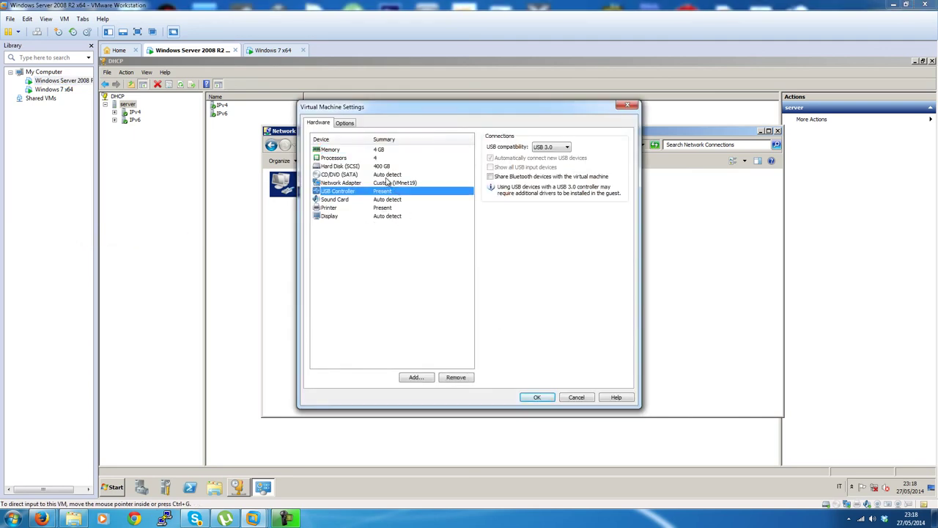
click(388, 176)
click(400, 183)
click(532, 237)
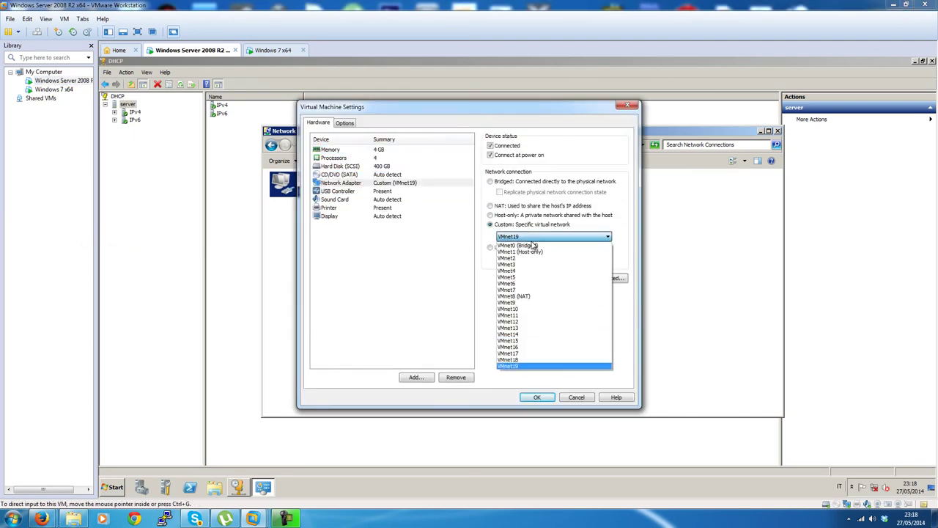
click(533, 245)
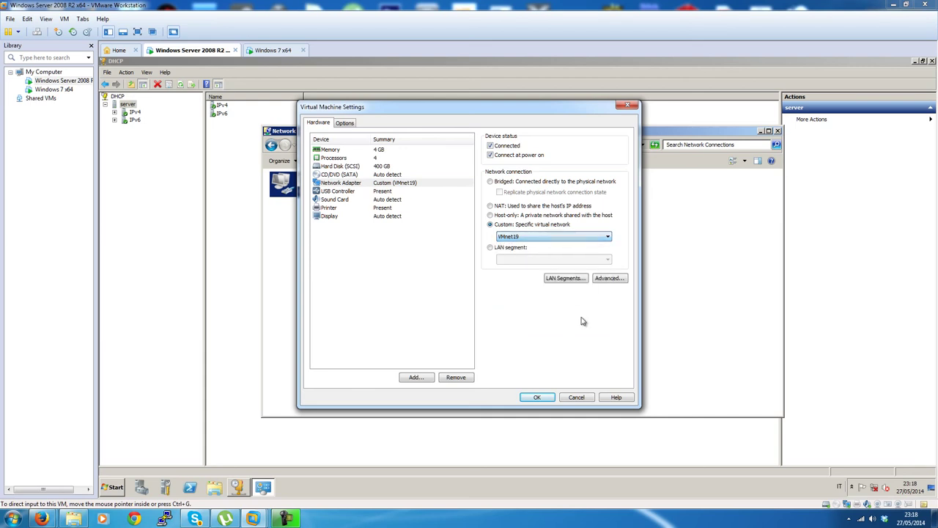
click(570, 279)
click(522, 312)
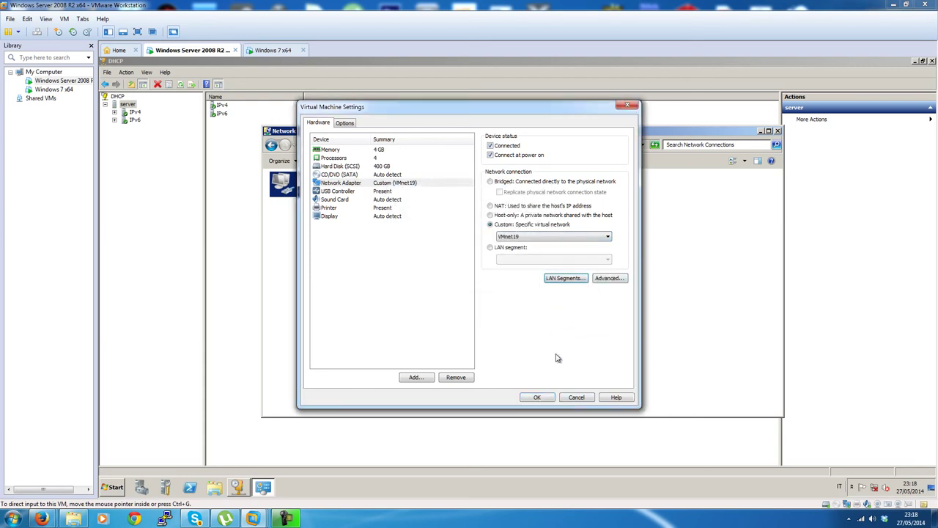
click(586, 400)
- Switch to the Windows 7 x64 virtual machine and check its network adapter's virtual network setting, cancelling without changes
click(249, 50)
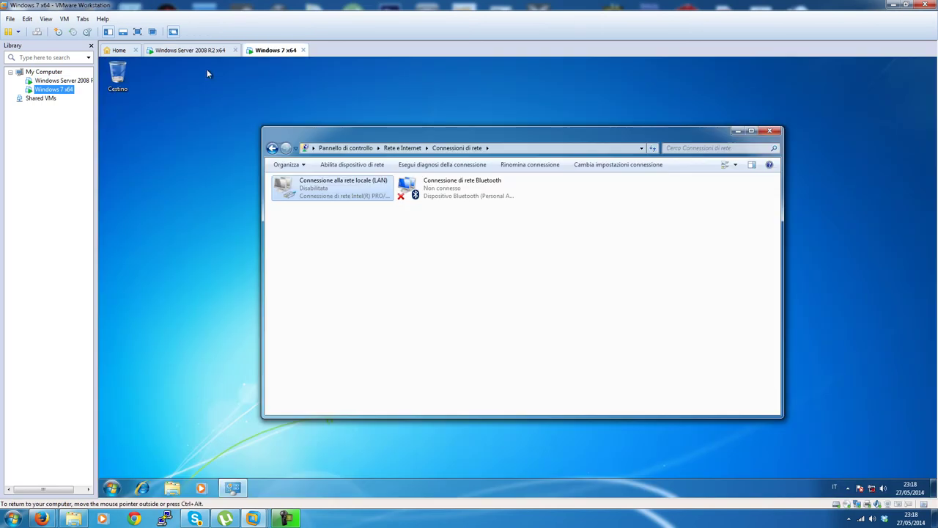
right_click(58, 97)
click(73, 258)
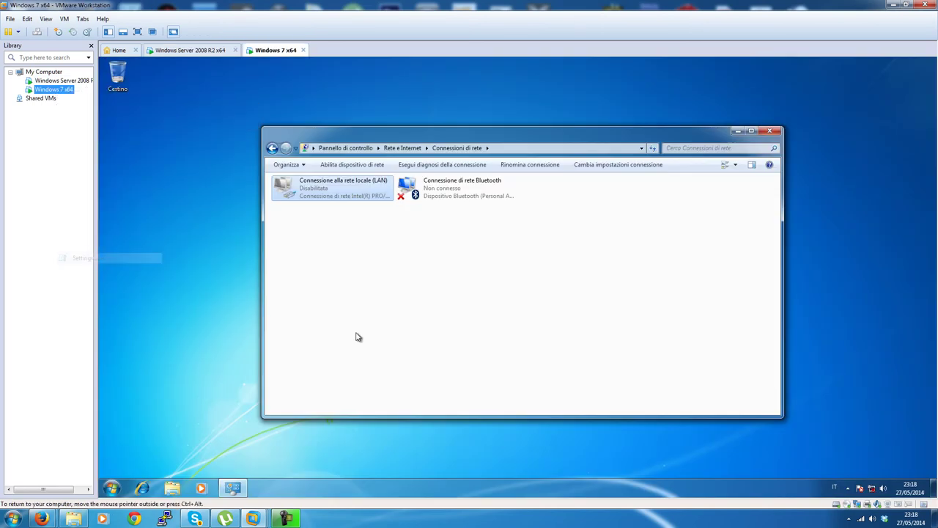
click(412, 184)
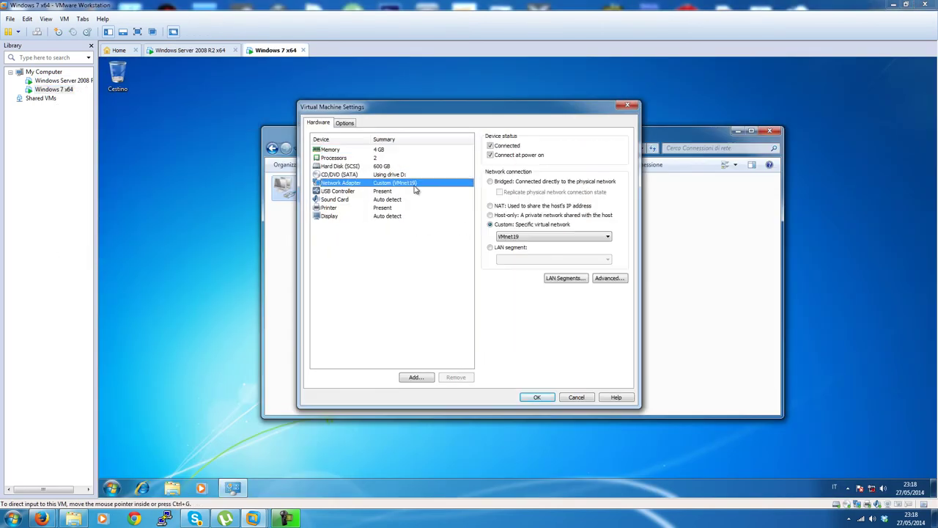
click(577, 397)
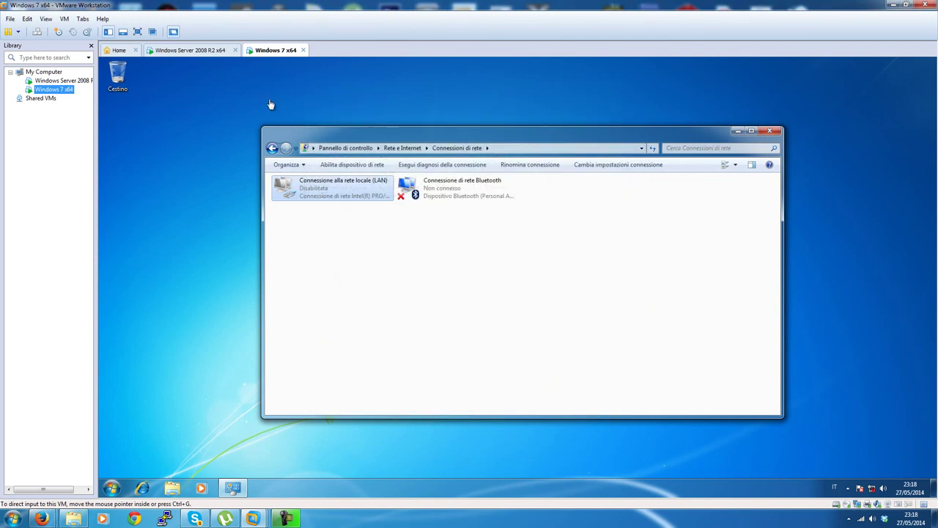
- Return to the Windows Server 2008 R2 virtual machine and enable its Local Area Connection
click(176, 51)
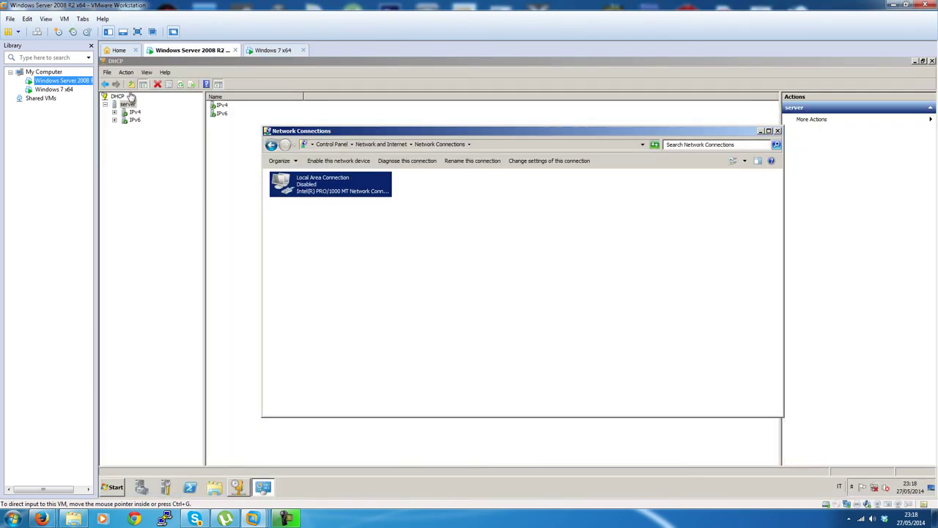
right_click(322, 190)
click(335, 192)
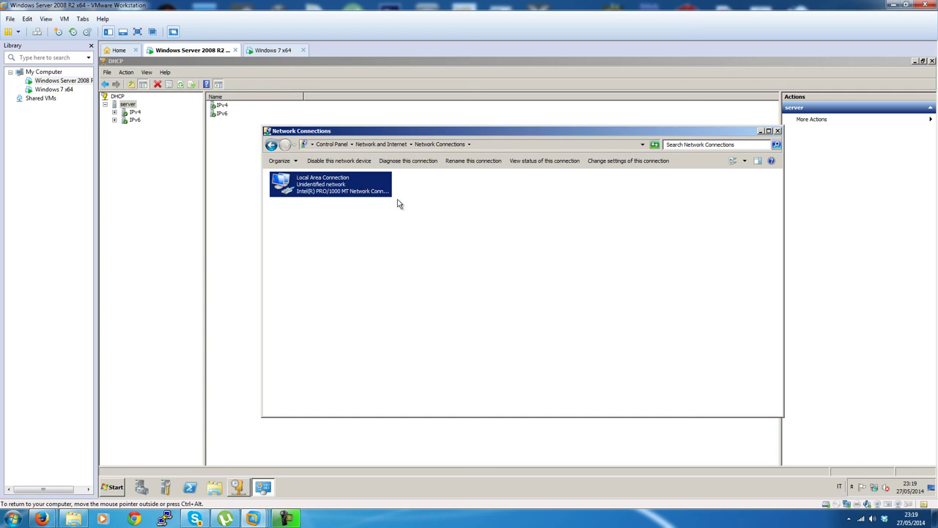
- Bring the DHCP console forward and review the server node's properties, cancelling without changes
click(241, 487)
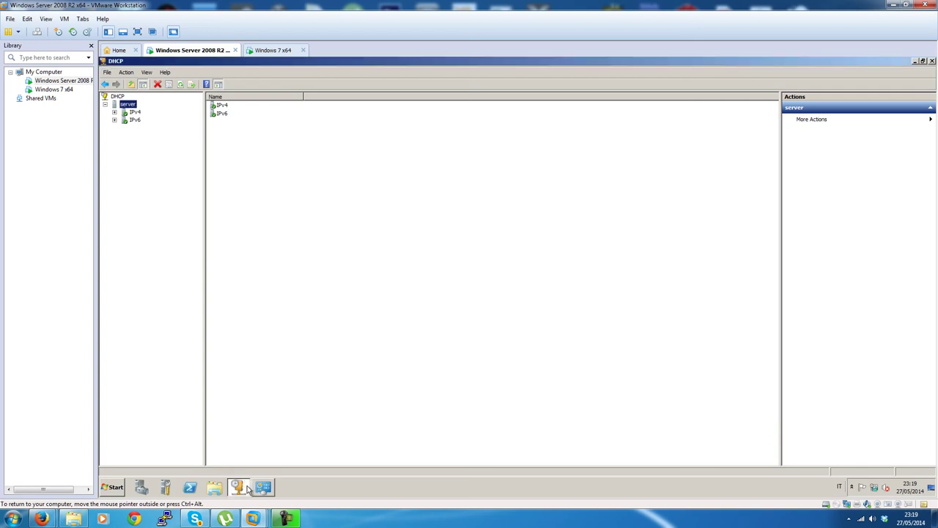
click(266, 488)
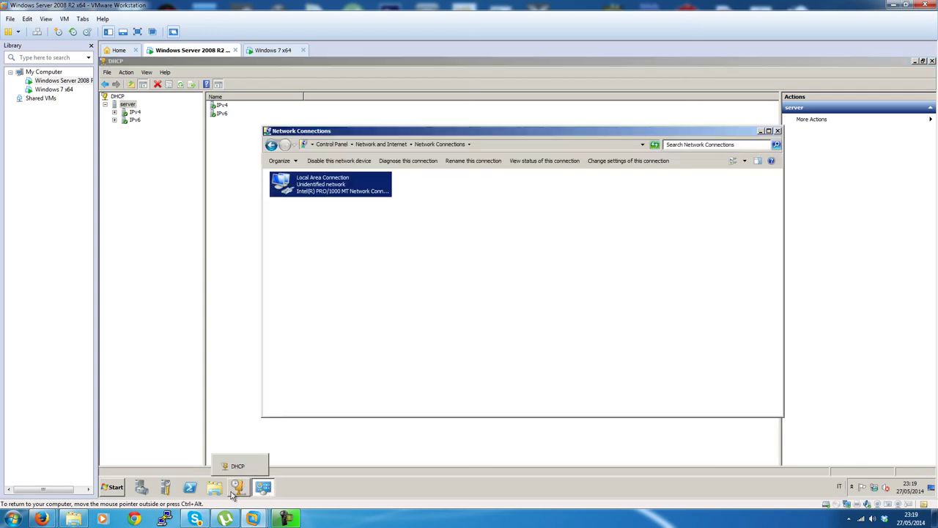
click(238, 491)
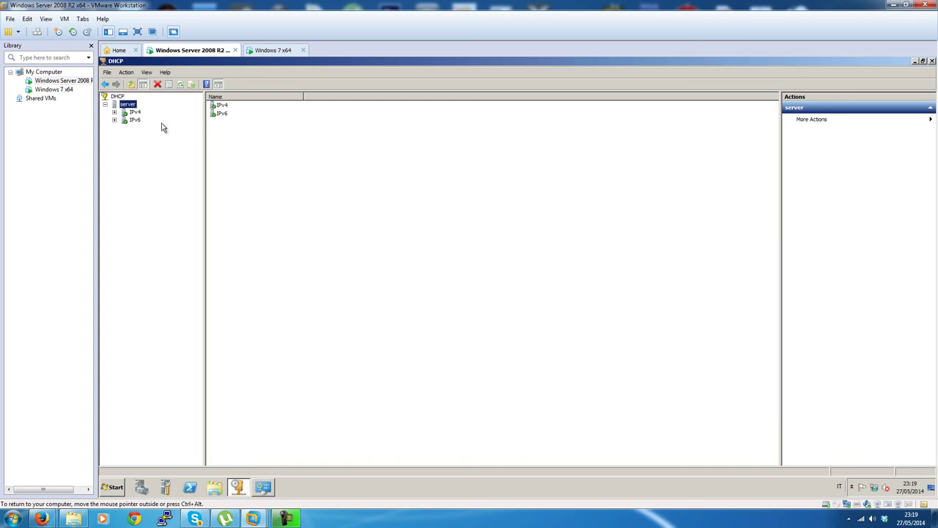
right_click(126, 104)
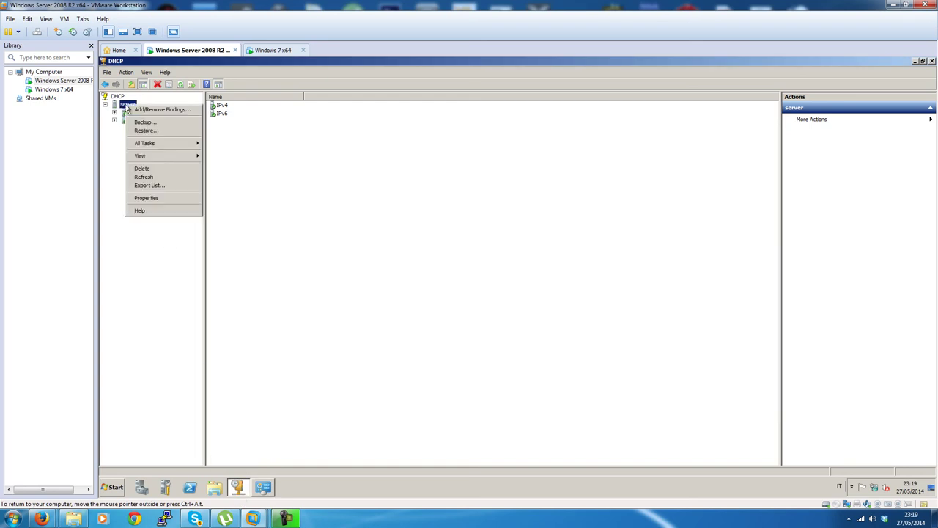
click(166, 199)
click(565, 364)
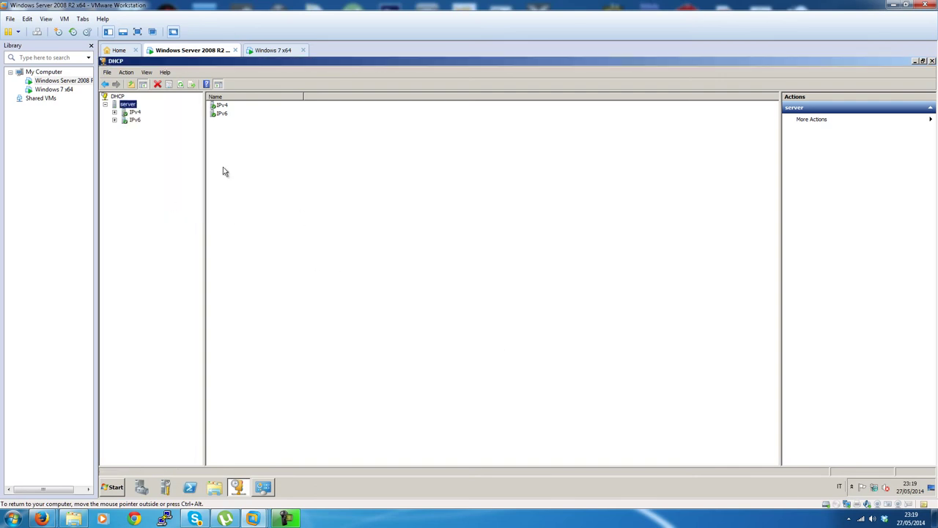
- Check the LAN connection on the Windows 7 x64 machine, return to Windows Server 2008 R2 and restart its DHCP service
click(266, 50)
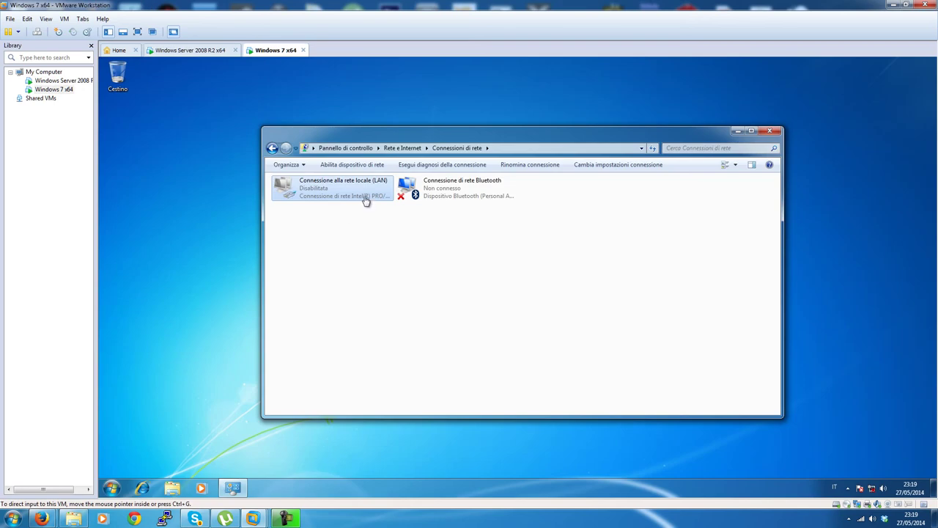
right_click(349, 190)
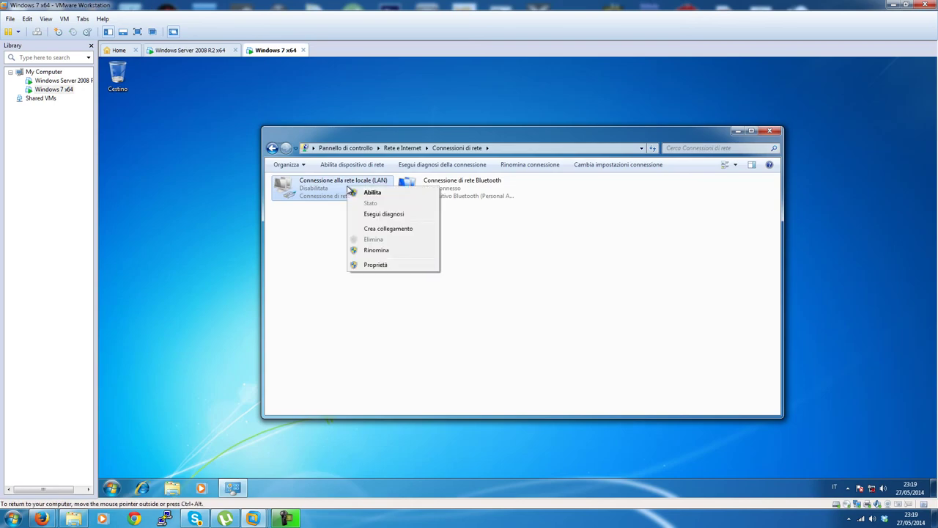
click(185, 49)
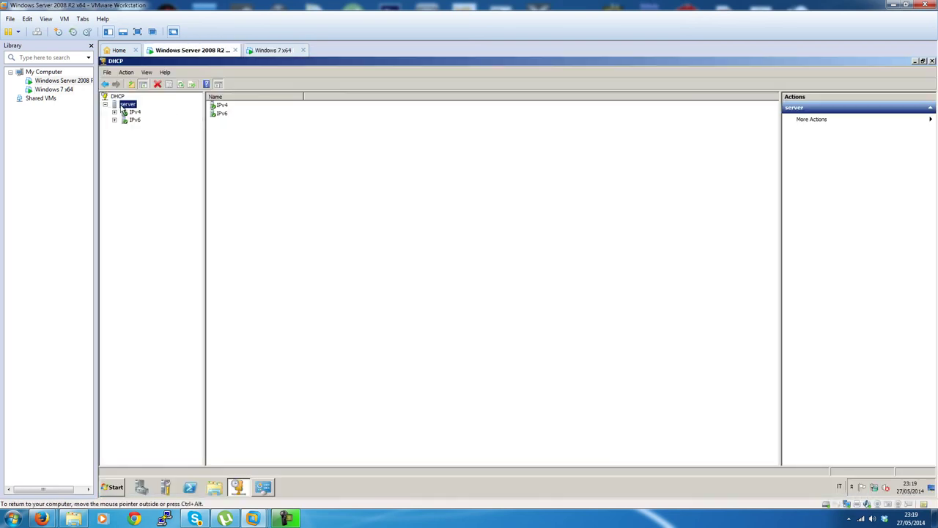
right_click(121, 106)
mouse_move(192, 144)
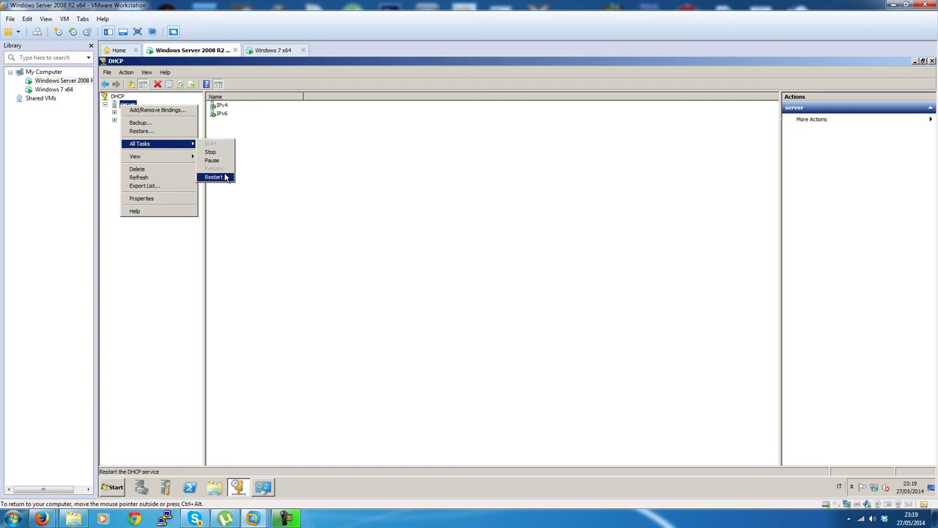
click(214, 177)
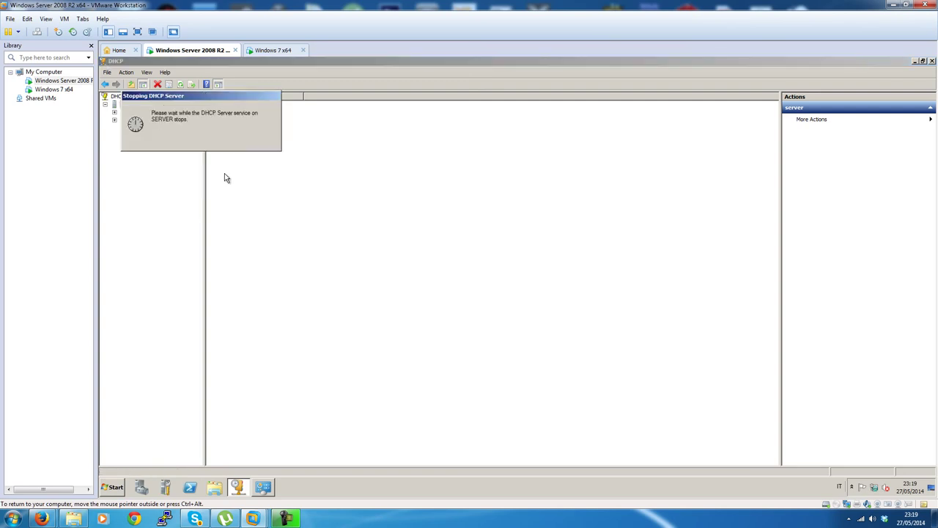
- Check the server's Local Area Connection status and network details, and close the Network Connections window
click(873, 487)
click(881, 484)
click(331, 193)
click(375, 192)
right_click(375, 188)
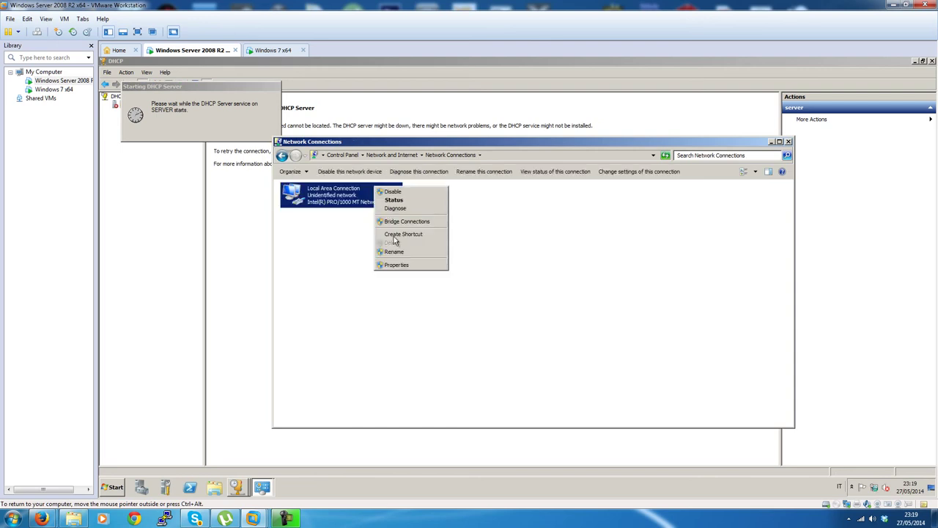
click(395, 200)
click(466, 265)
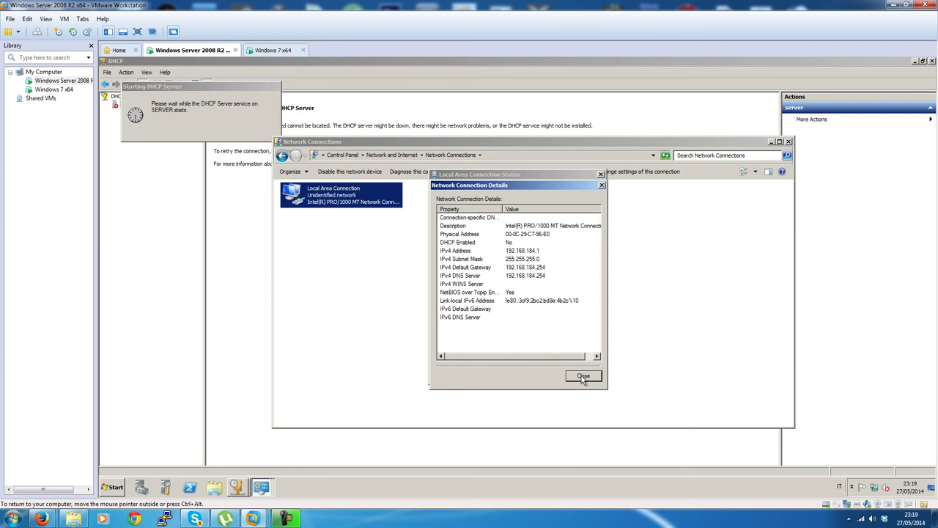
click(583, 376)
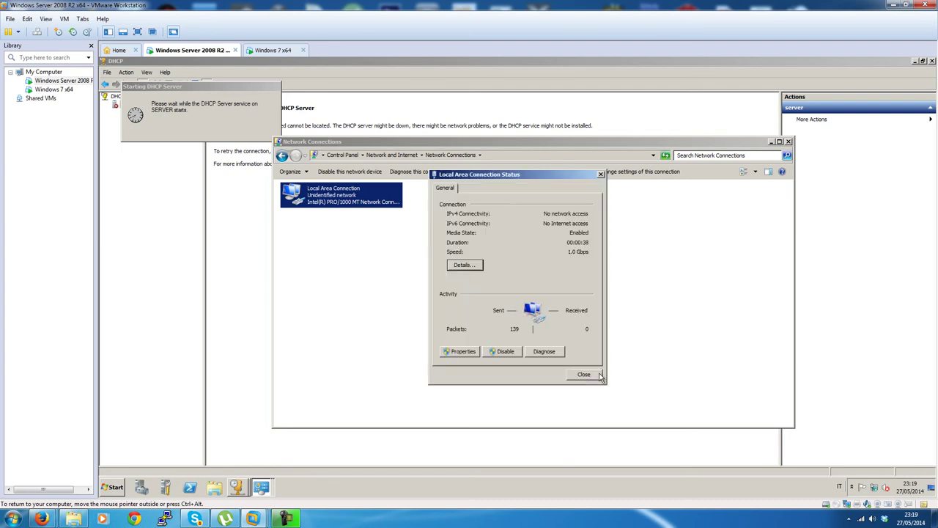
click(599, 374)
click(789, 142)
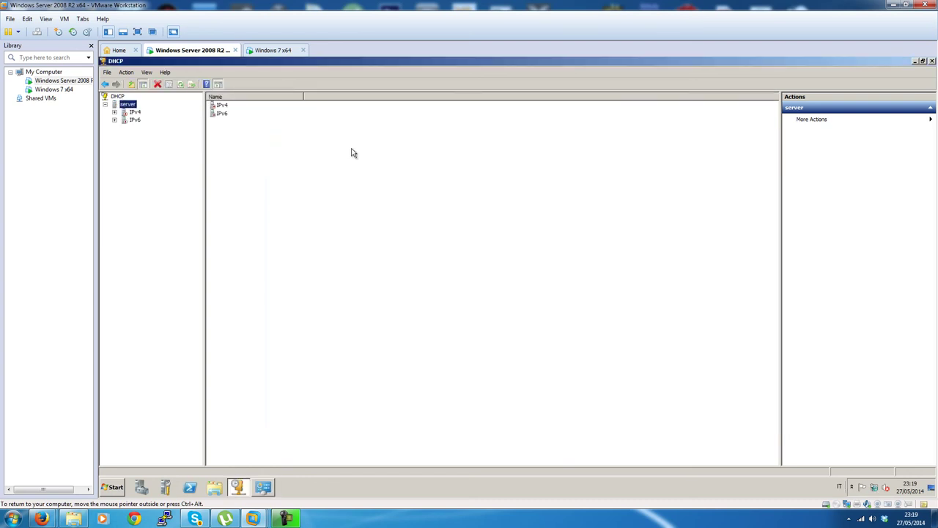
- Refresh the server node in the DHCP console and enable the LAN connection on the Windows 7 x64 virtual machine
right_click(137, 104)
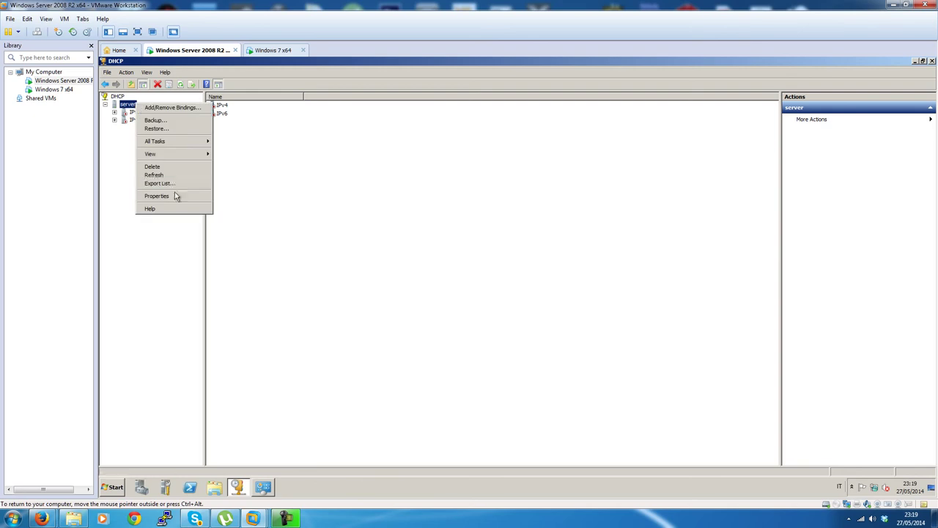
click(182, 176)
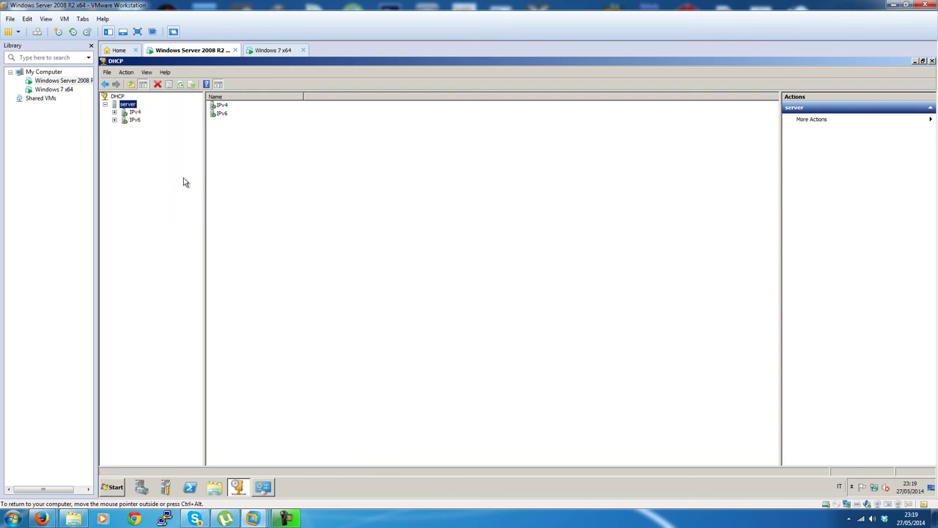
click(271, 51)
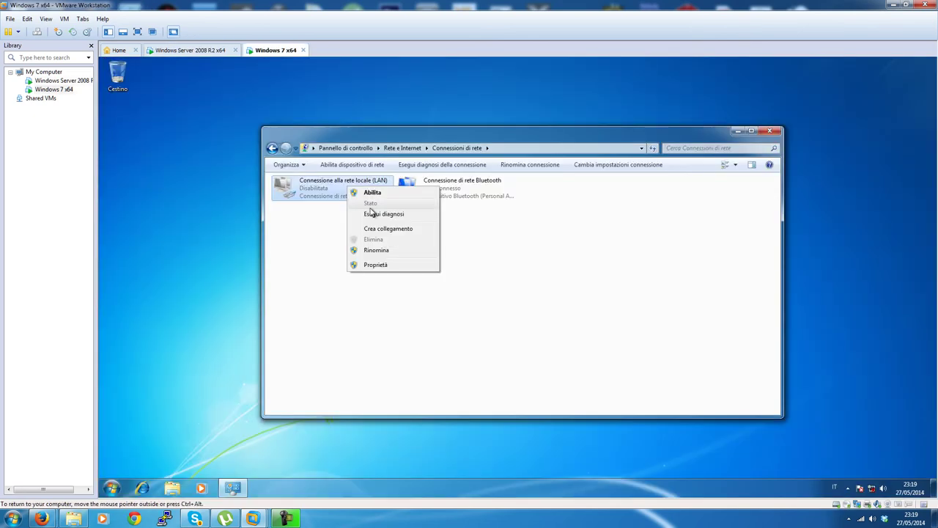
click(374, 199)
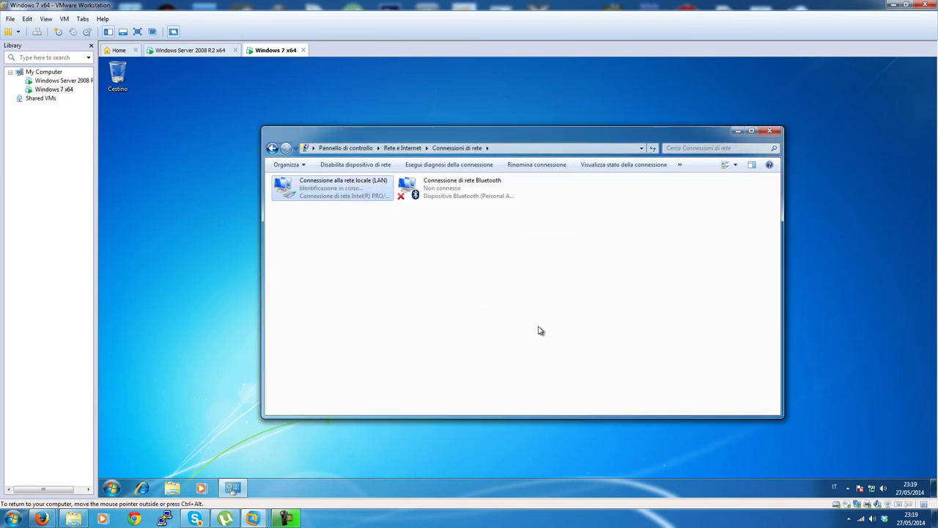
click(681, 396)
- Examine the Windows 7 LAN connection's network details, highlighting its assigned IPv4 address
click(335, 194)
right_click(335, 194)
click(357, 218)
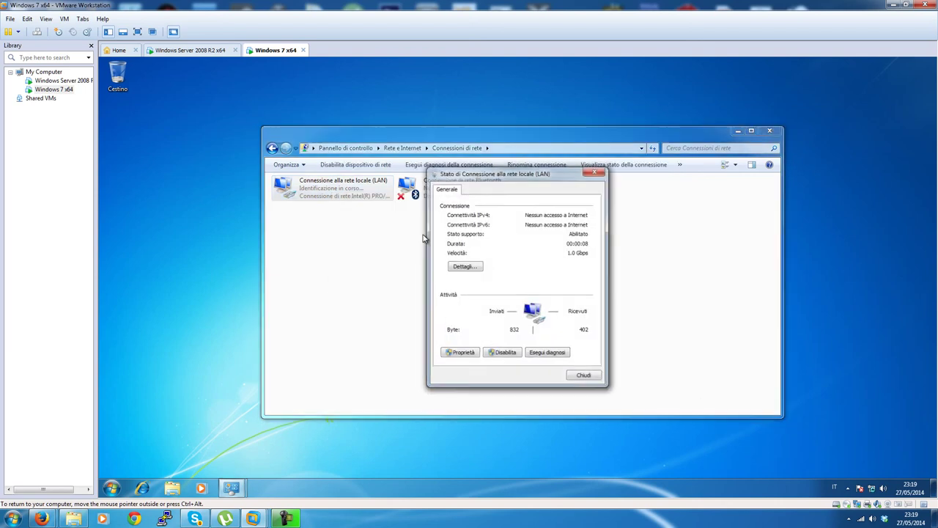
click(477, 267)
click(516, 268)
click(522, 259)
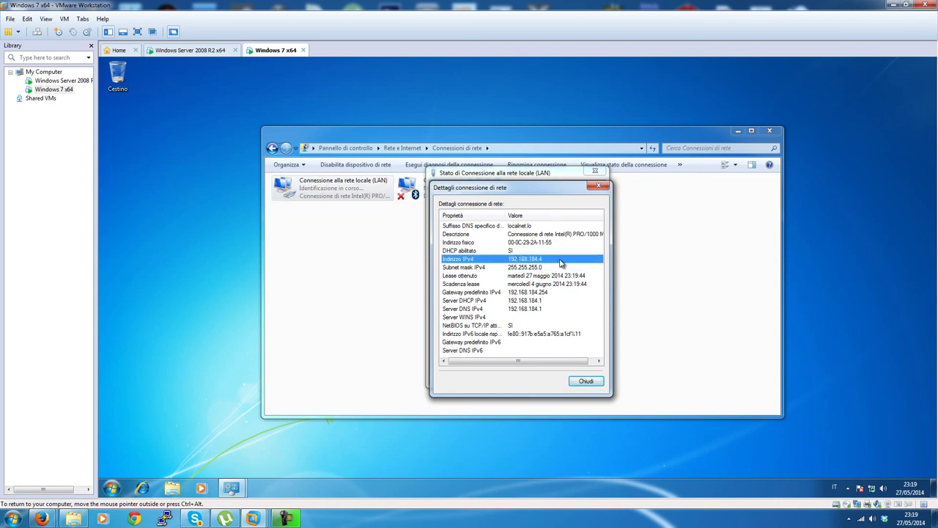
- Return to Windows Server 2008 R2 and examine the localnet.lo scope's address leases, widening the Unique ID column to fit
click(189, 50)
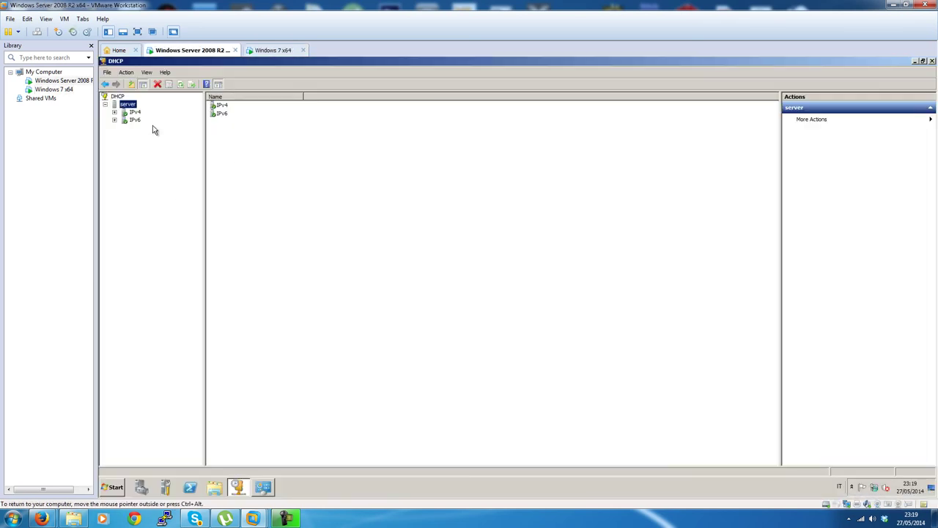
double_click(223, 113)
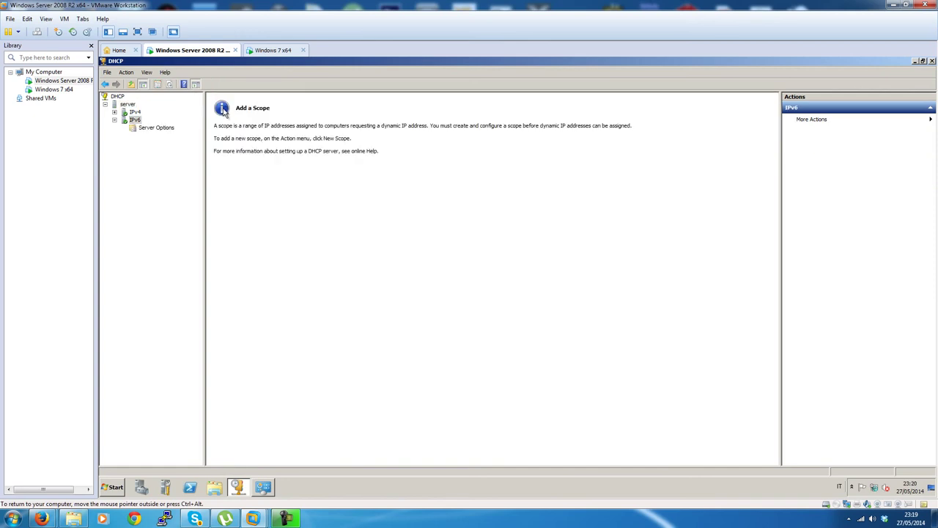
double_click(135, 111)
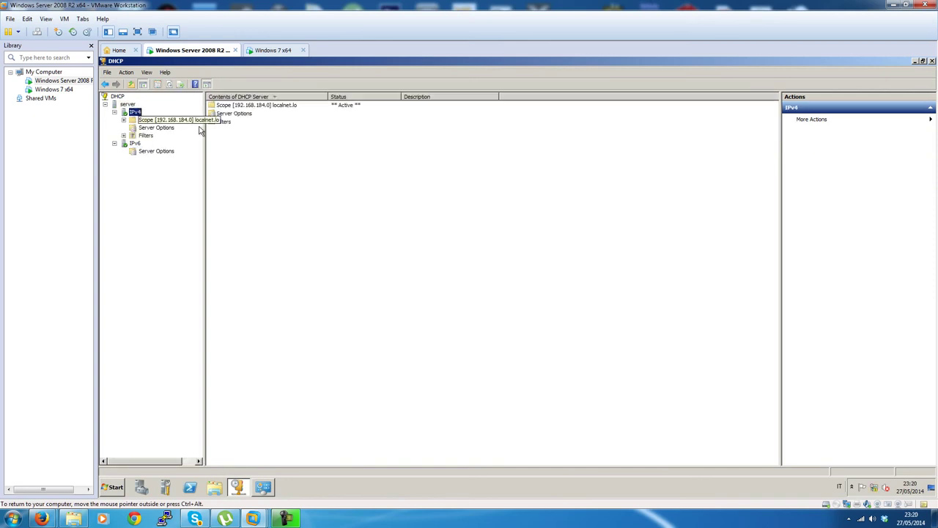
double_click(236, 107)
double_click(239, 114)
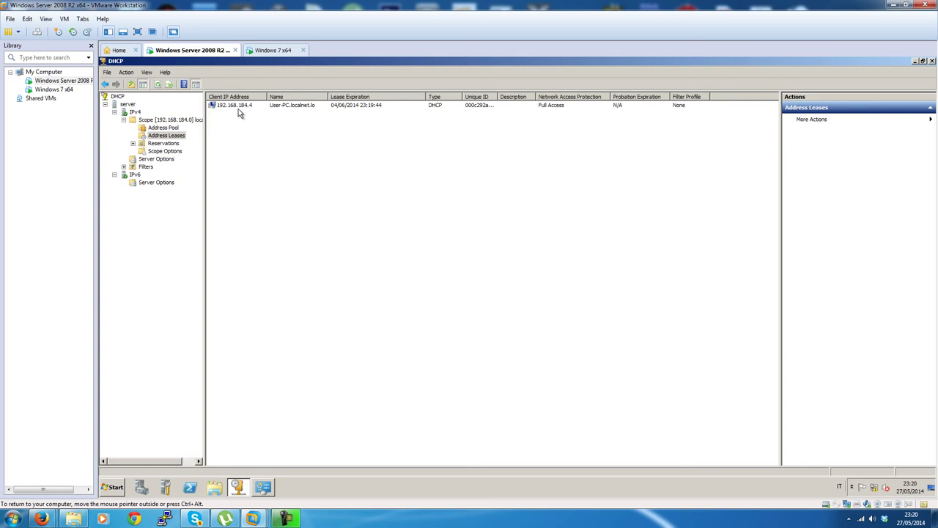
click(238, 109)
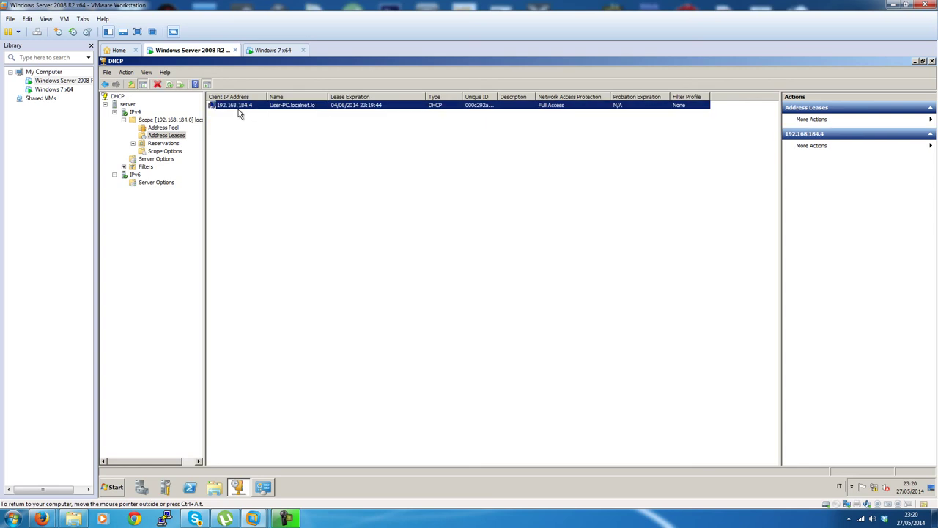
double_click(496, 93)
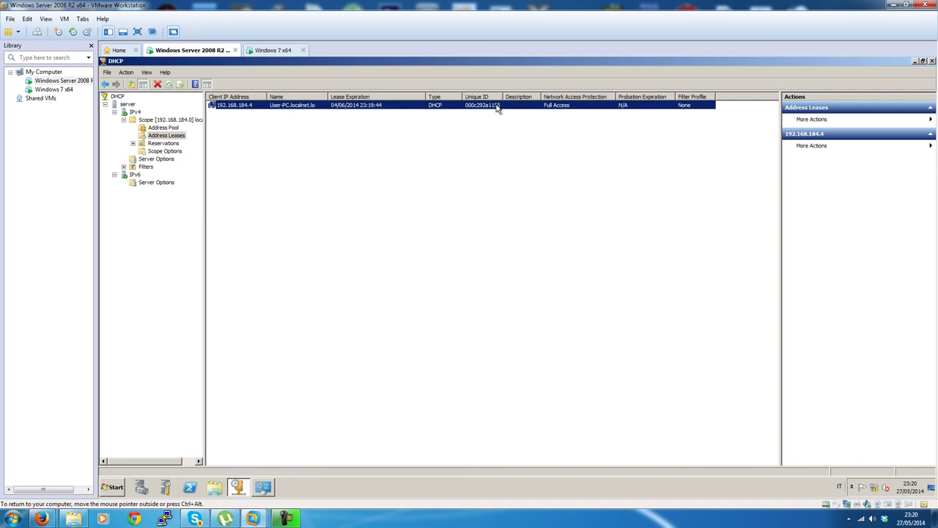
- Convert the 192.168.184.4 address lease into a reservation and dismiss the confirmation
right_click(497, 108)
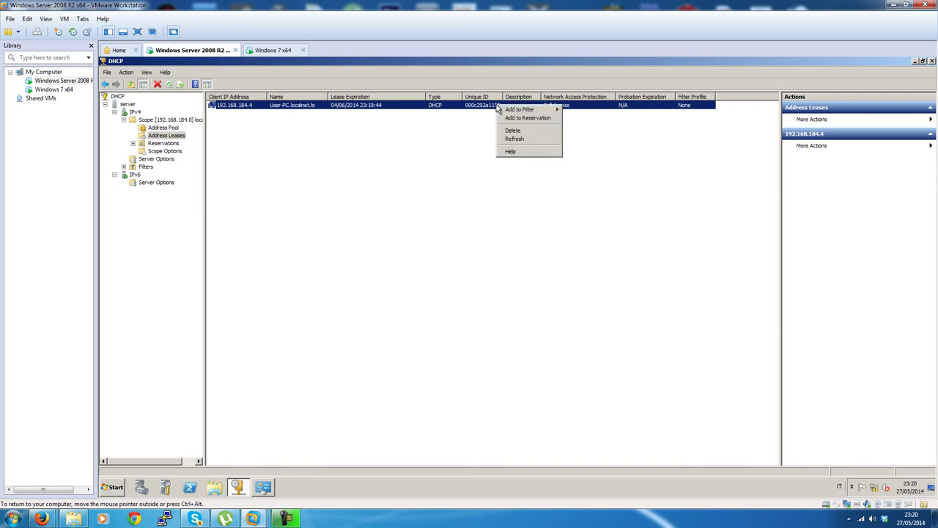
click(535, 118)
click(566, 303)
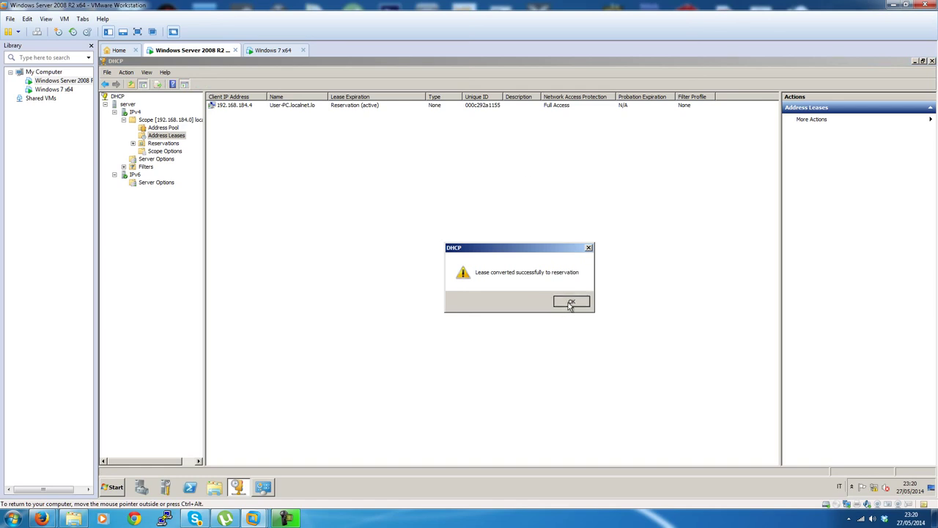
- Inspect the scope's reservations and the 192.168.184.4 reservation's configurable options, cancelling without changes
click(165, 159)
double_click(163, 142)
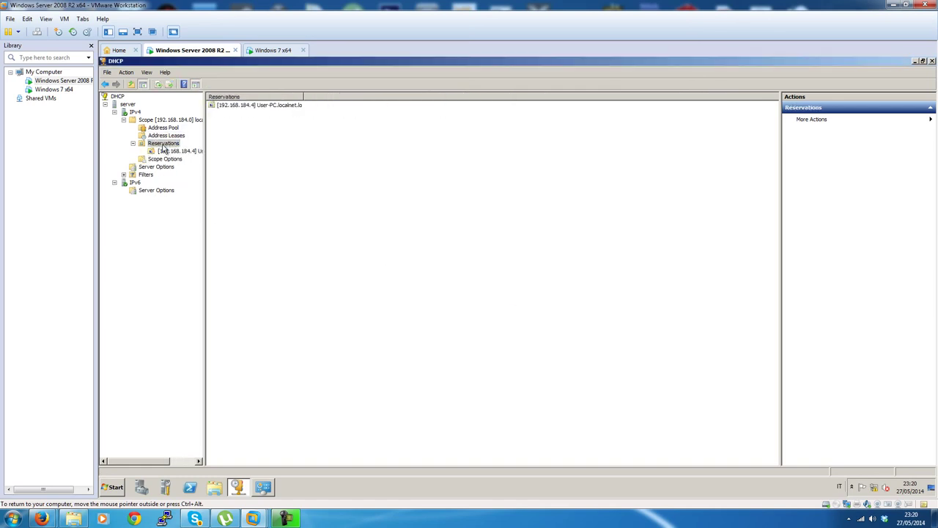
click(268, 107)
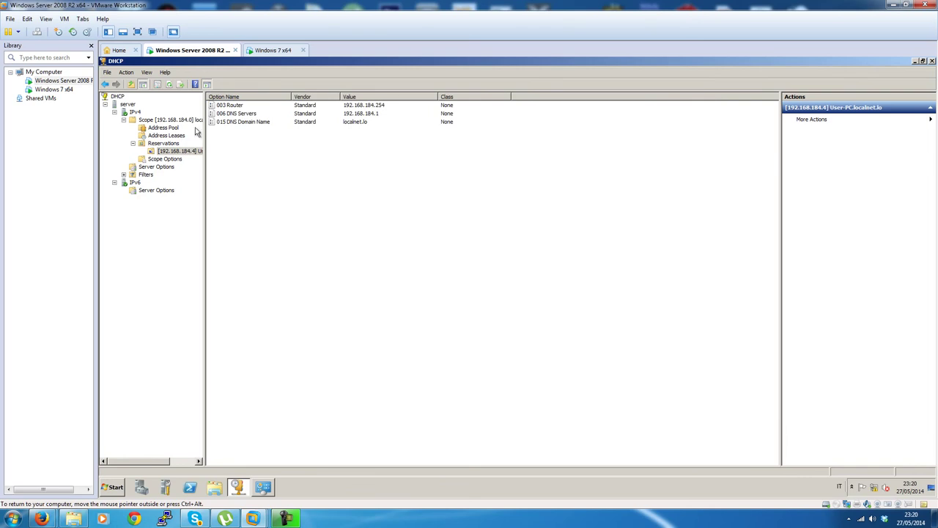
click(162, 143)
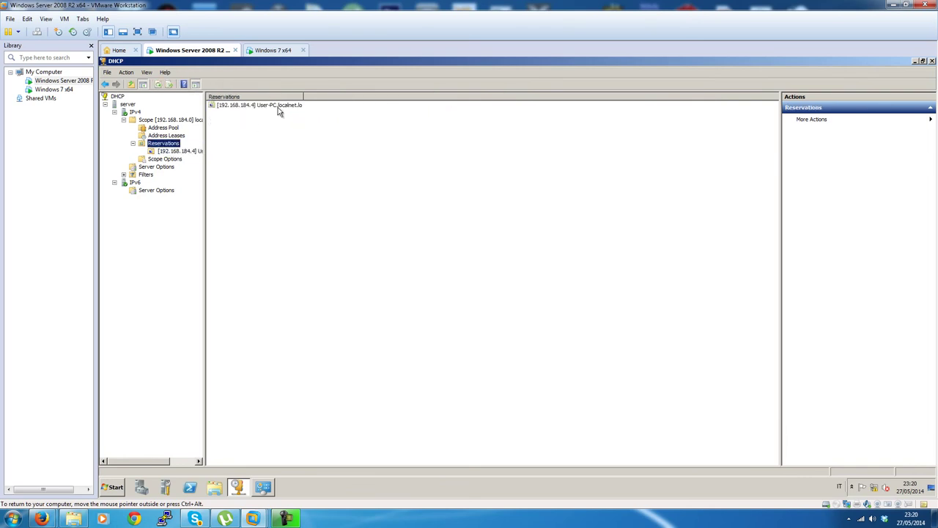
right_click(278, 107)
click(297, 118)
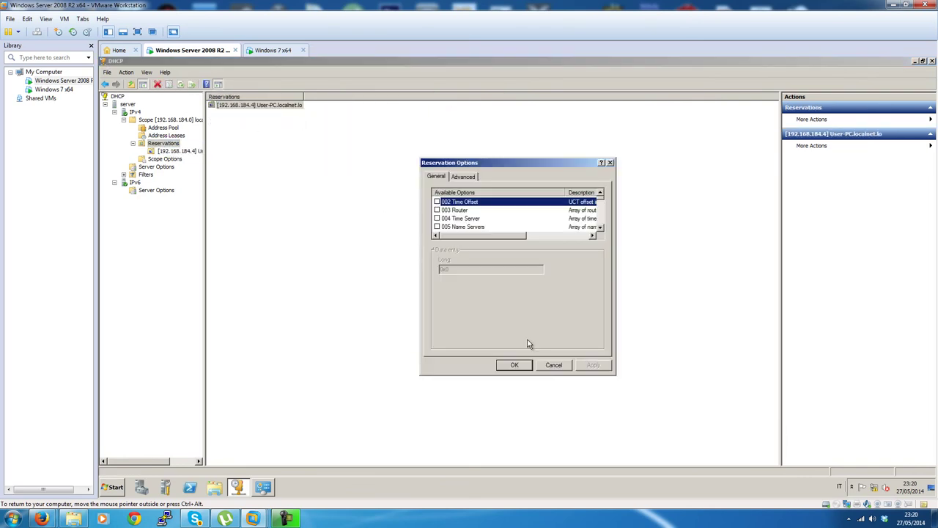
click(559, 366)
- Review the general and DNS properties of the 192.168.184.4 reservation, cancelling without changes
right_click(267, 105)
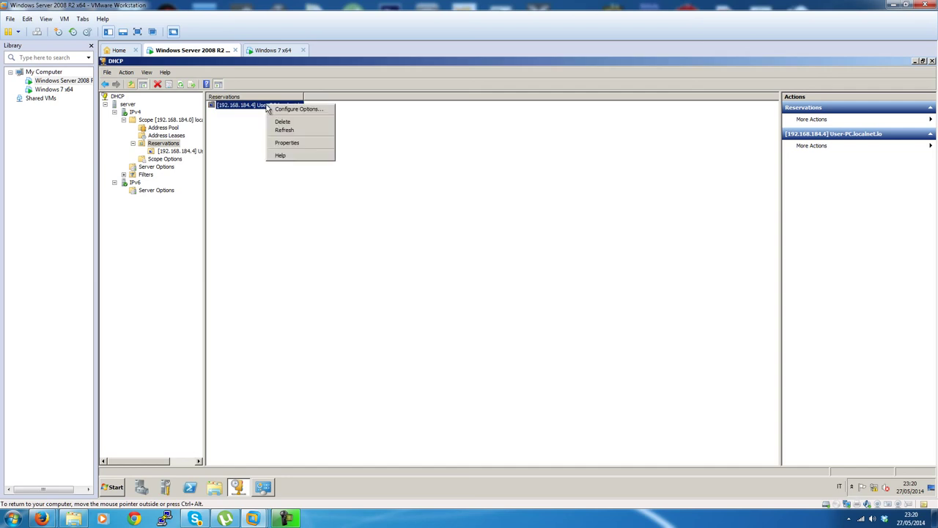
click(290, 142)
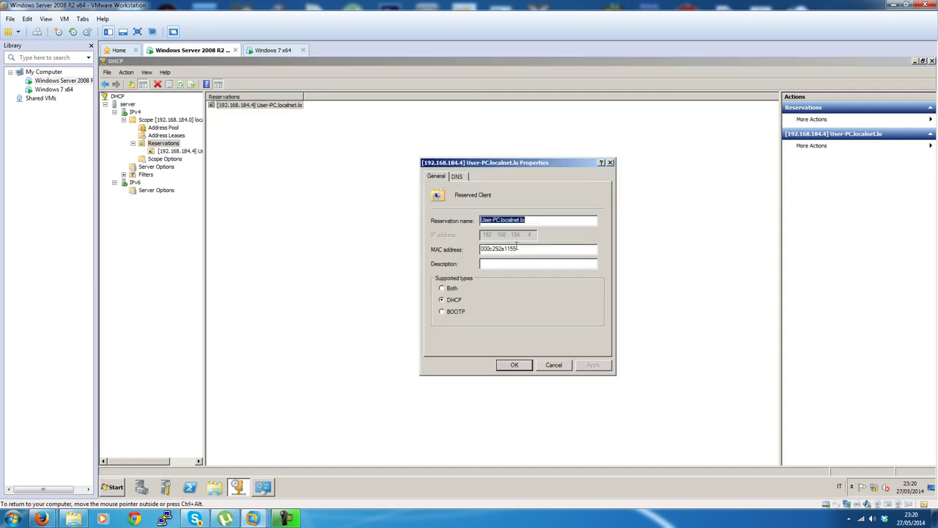
click(460, 176)
click(555, 365)
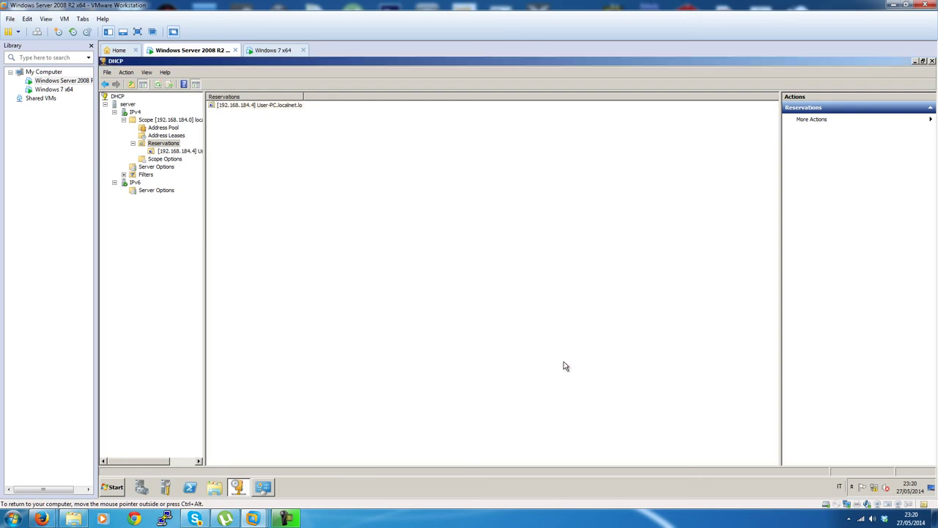
- Examine the LAN connection's lease, gateway and DNS details on the Windows 7 client, close its dialogs and return to Windows Server 2008 R2
click(271, 50)
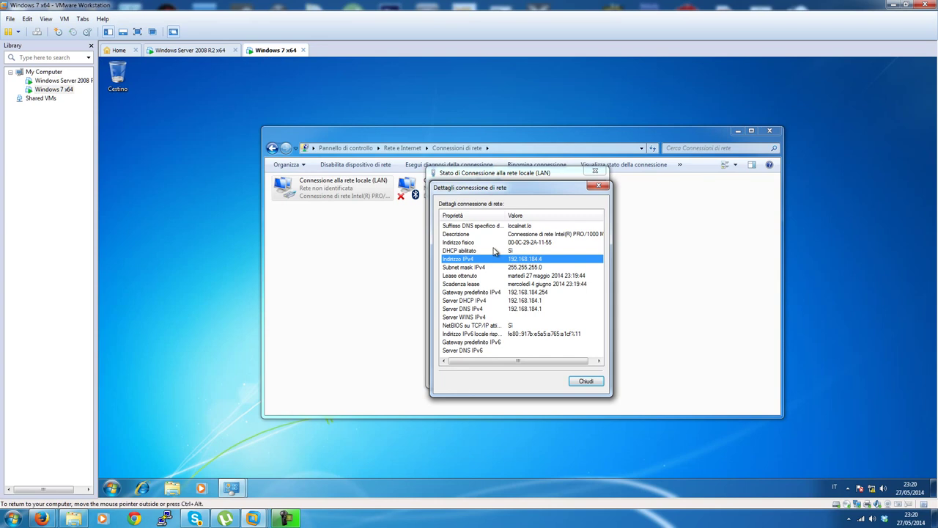
click(590, 382)
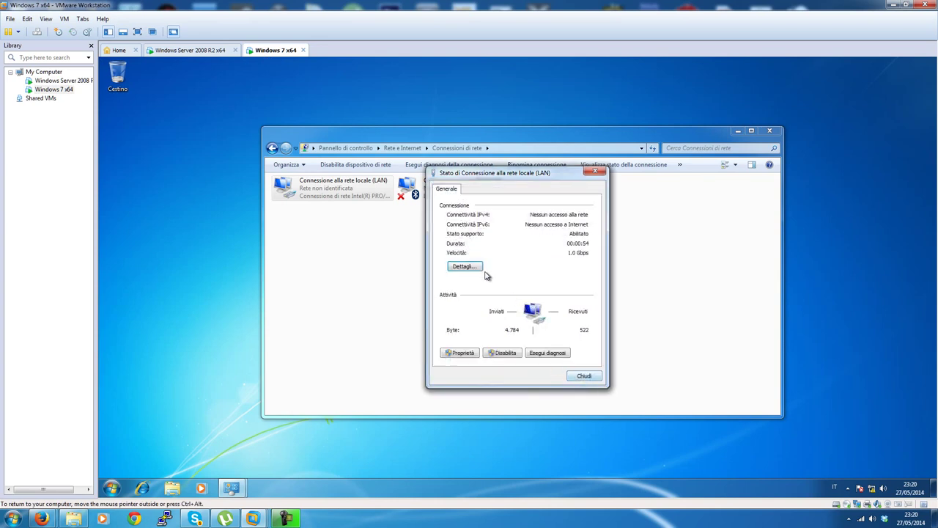
click(476, 267)
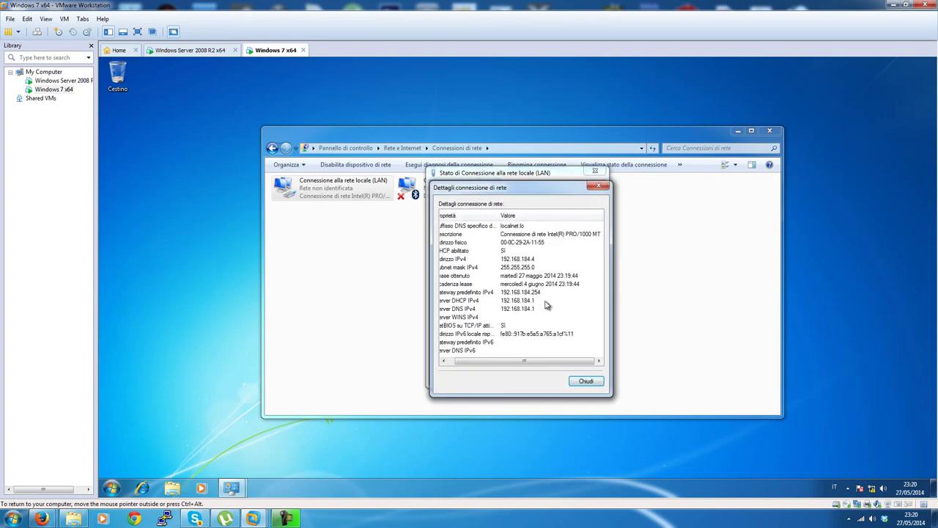
click(539, 278)
key(Down)
key(Down)
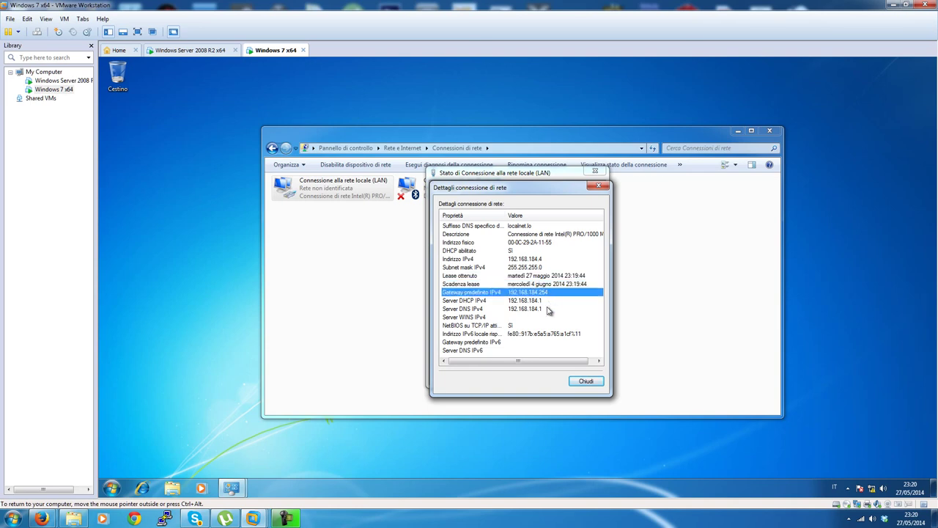
key(Down)
key(Down)
key(Down)
key(Down)
key(Down)
key(Down)
key(Down)
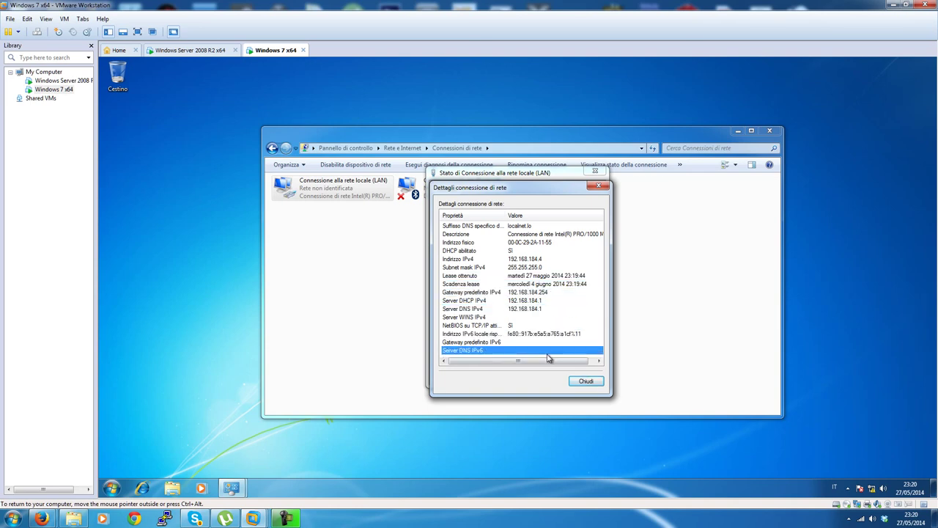
click(591, 382)
click(588, 378)
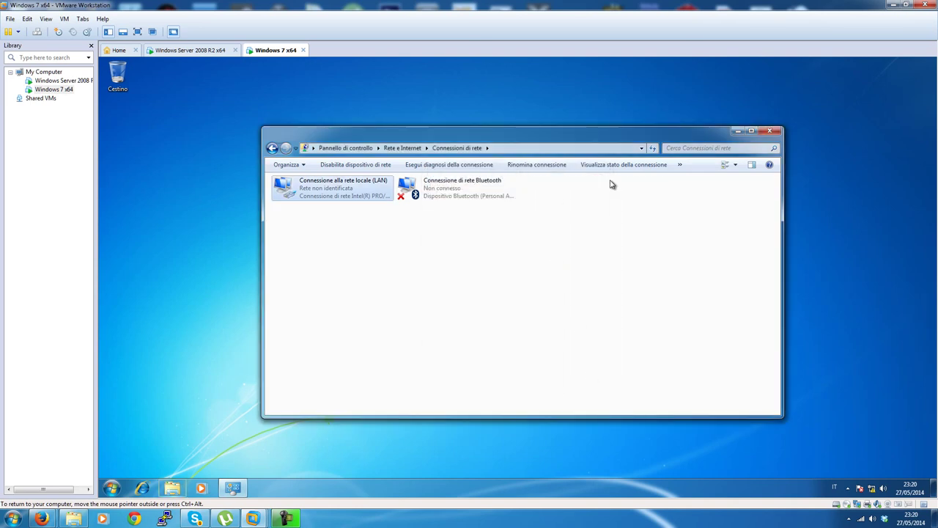
click(208, 50)
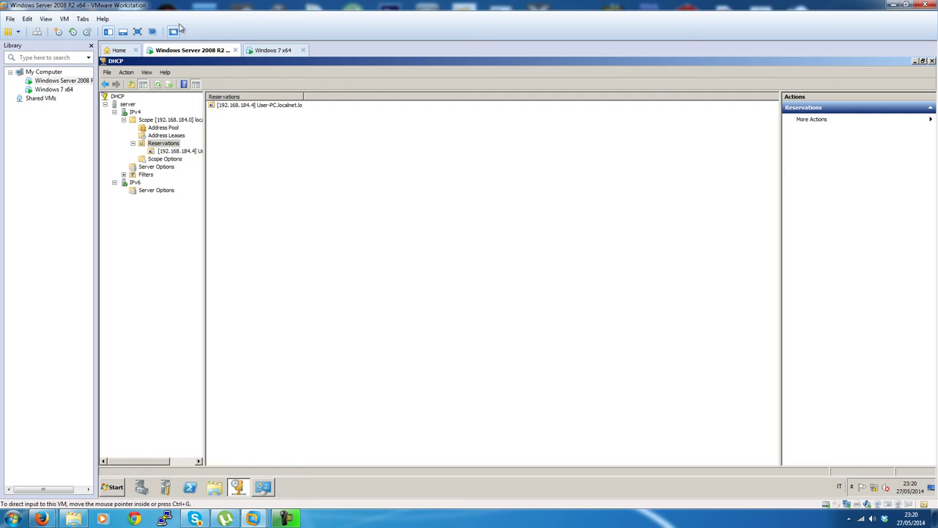
click(28, 19)
click(9, 20)
click(27, 19)
click(27, 19)
click(238, 4)
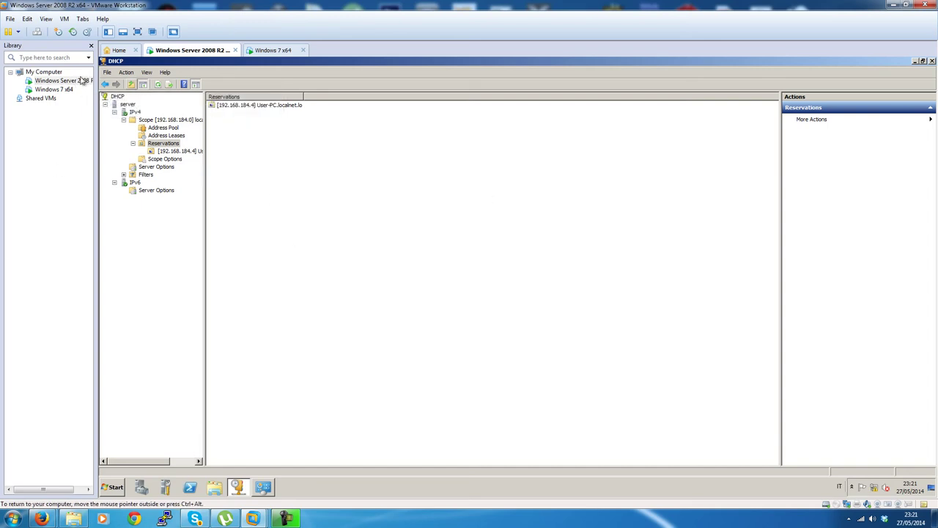
click(27, 18)
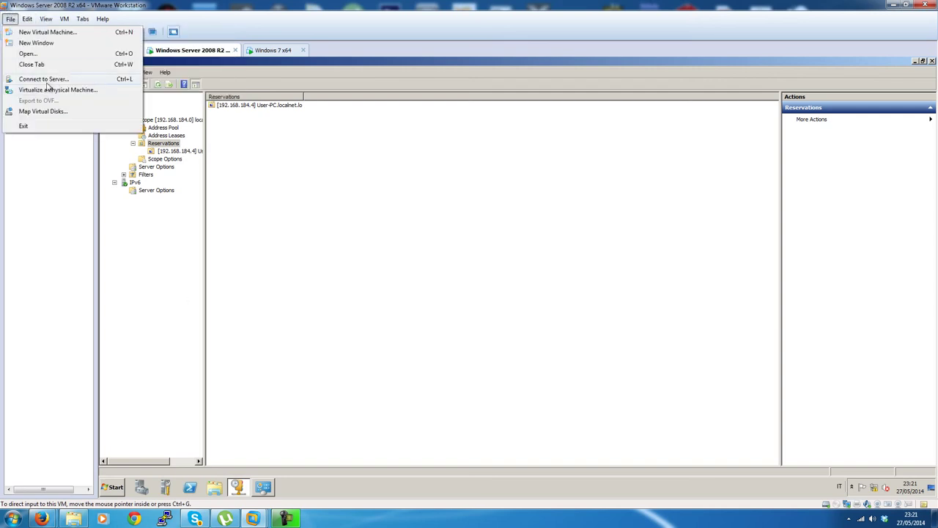
mouse_move(64, 18)
click(157, 6)
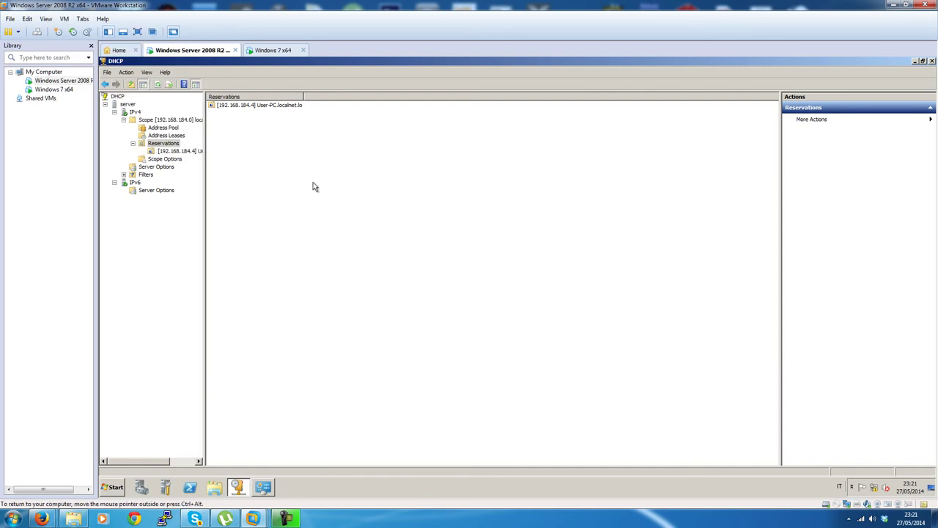
click(288, 519)
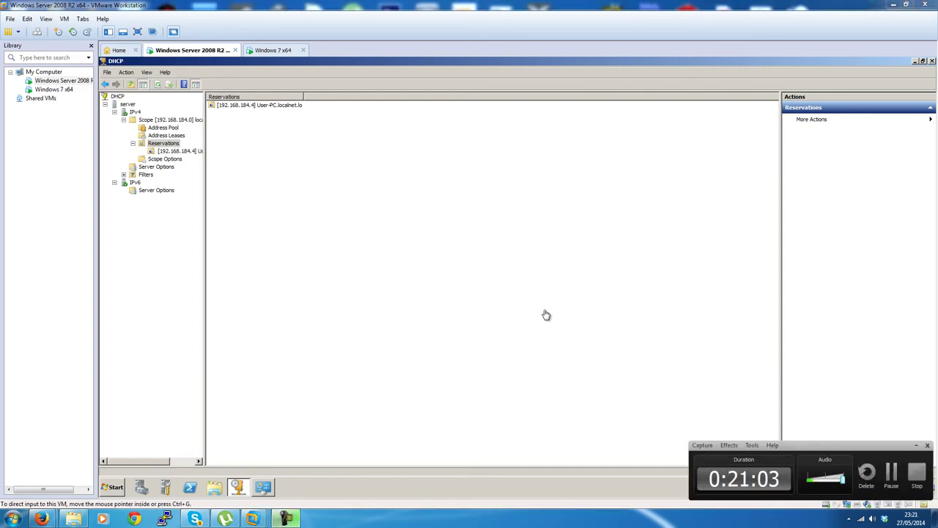